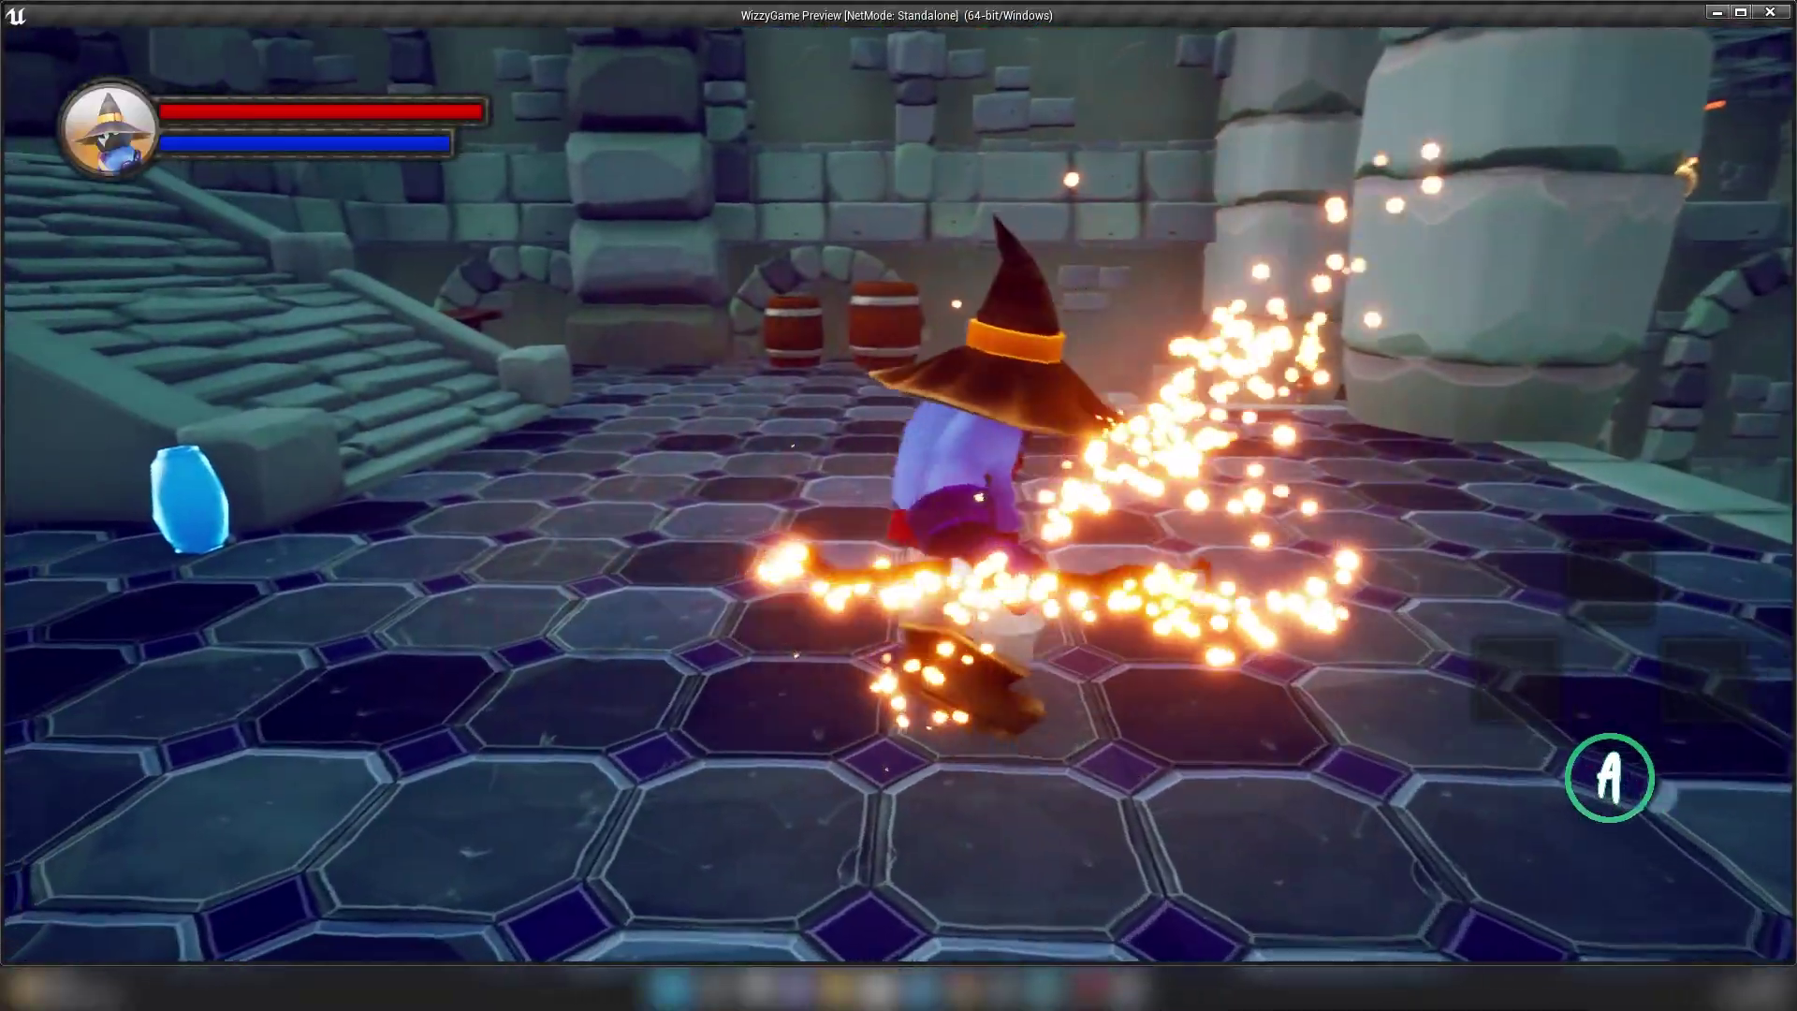
# - Move the wizard around the dungeon in the game preview to examine how the character appears close to the camera, and end the preview
pyautogui.press('w')
pyautogui.press('w')
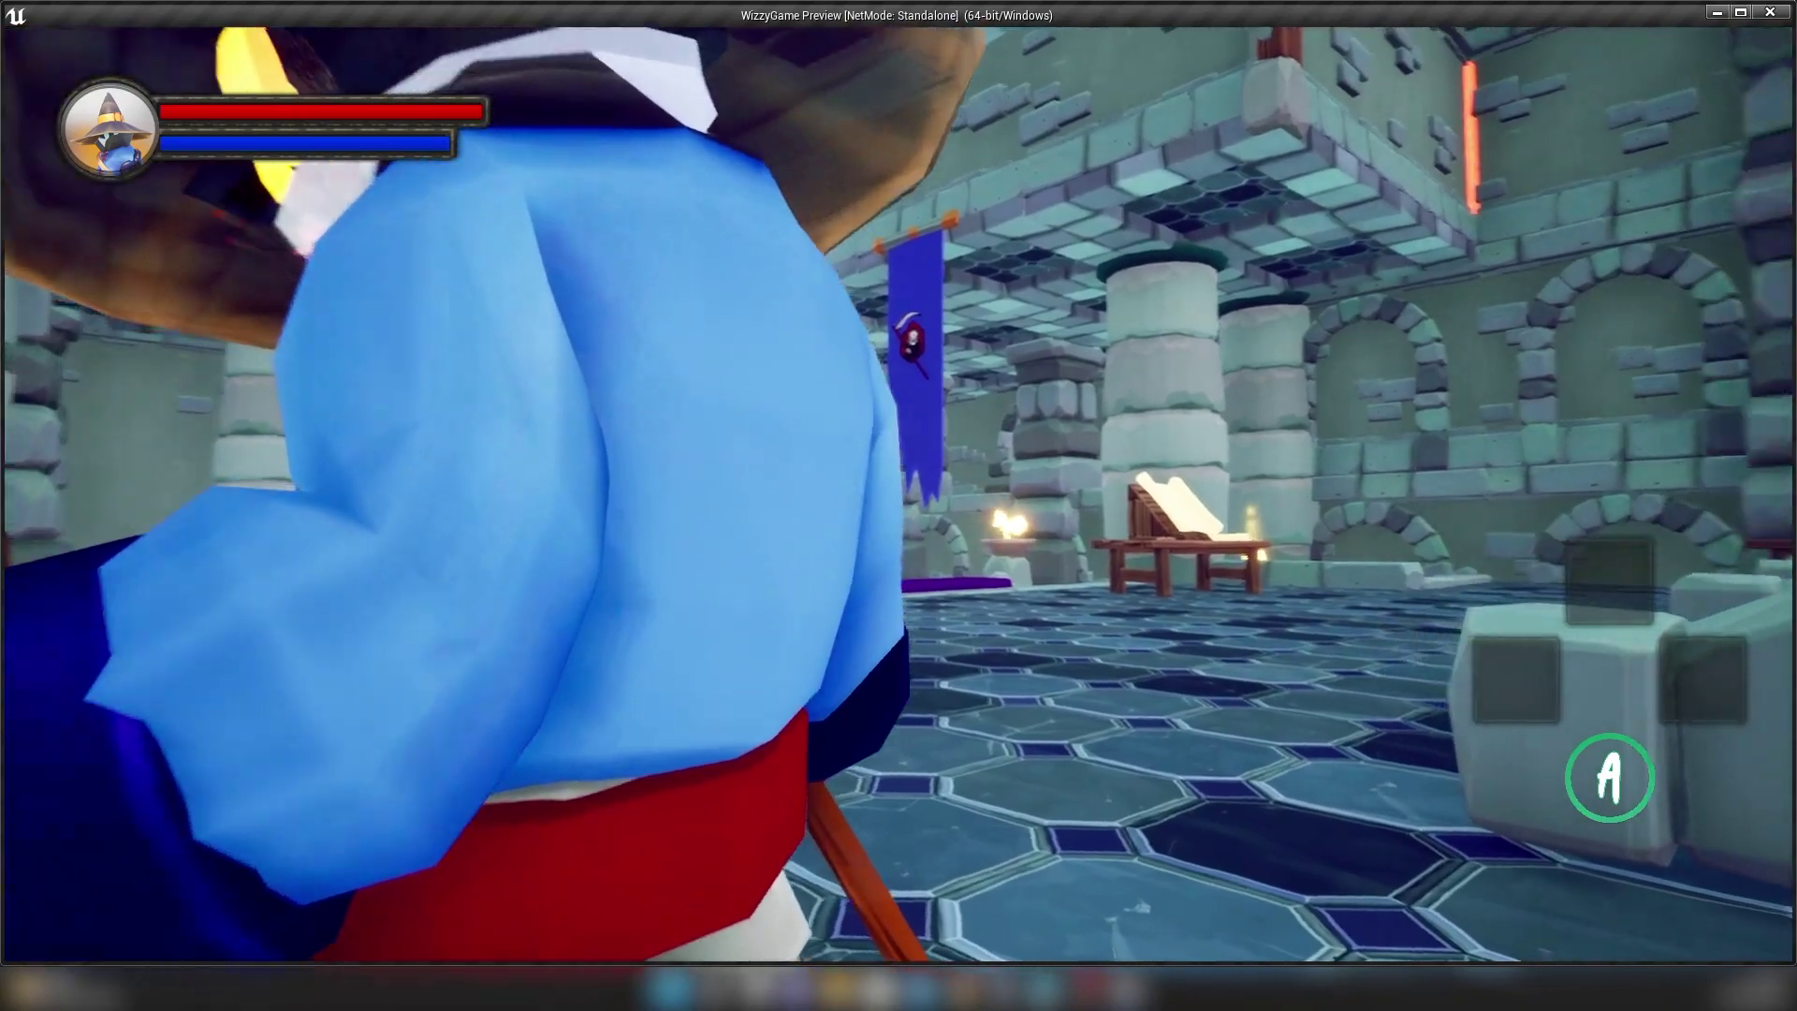
pyautogui.press('s')
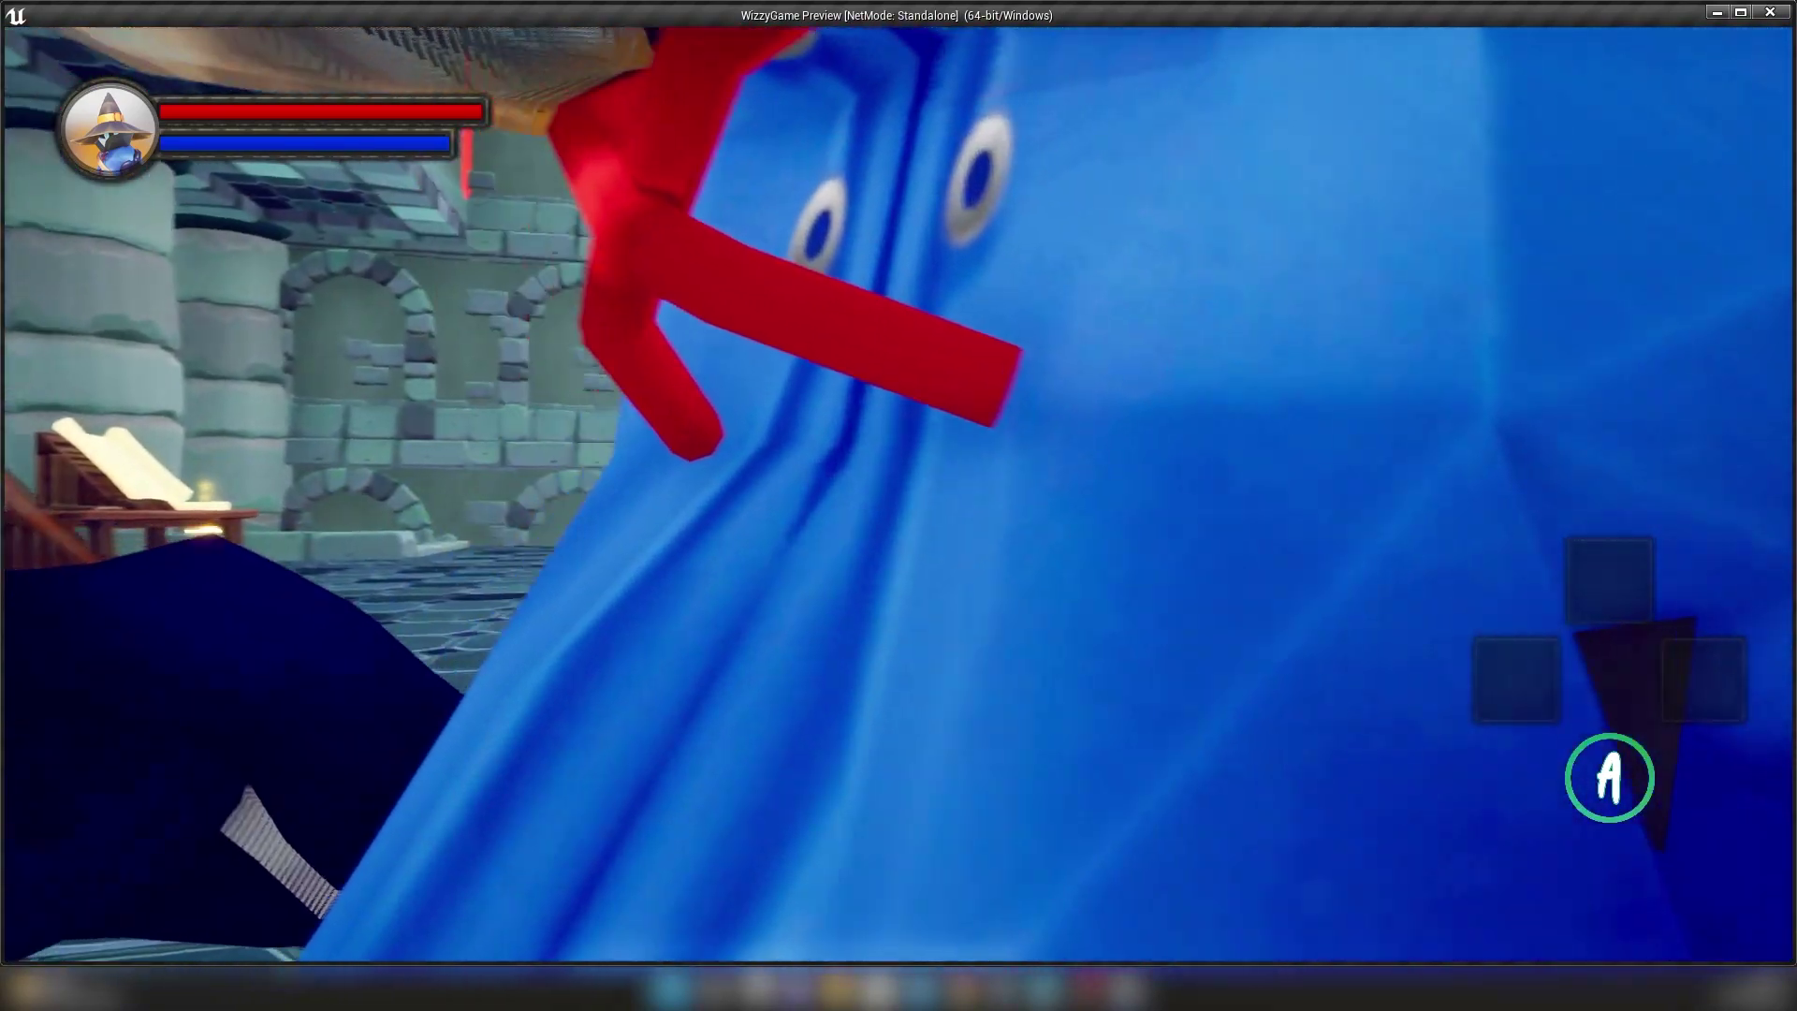
pyautogui.press('w')
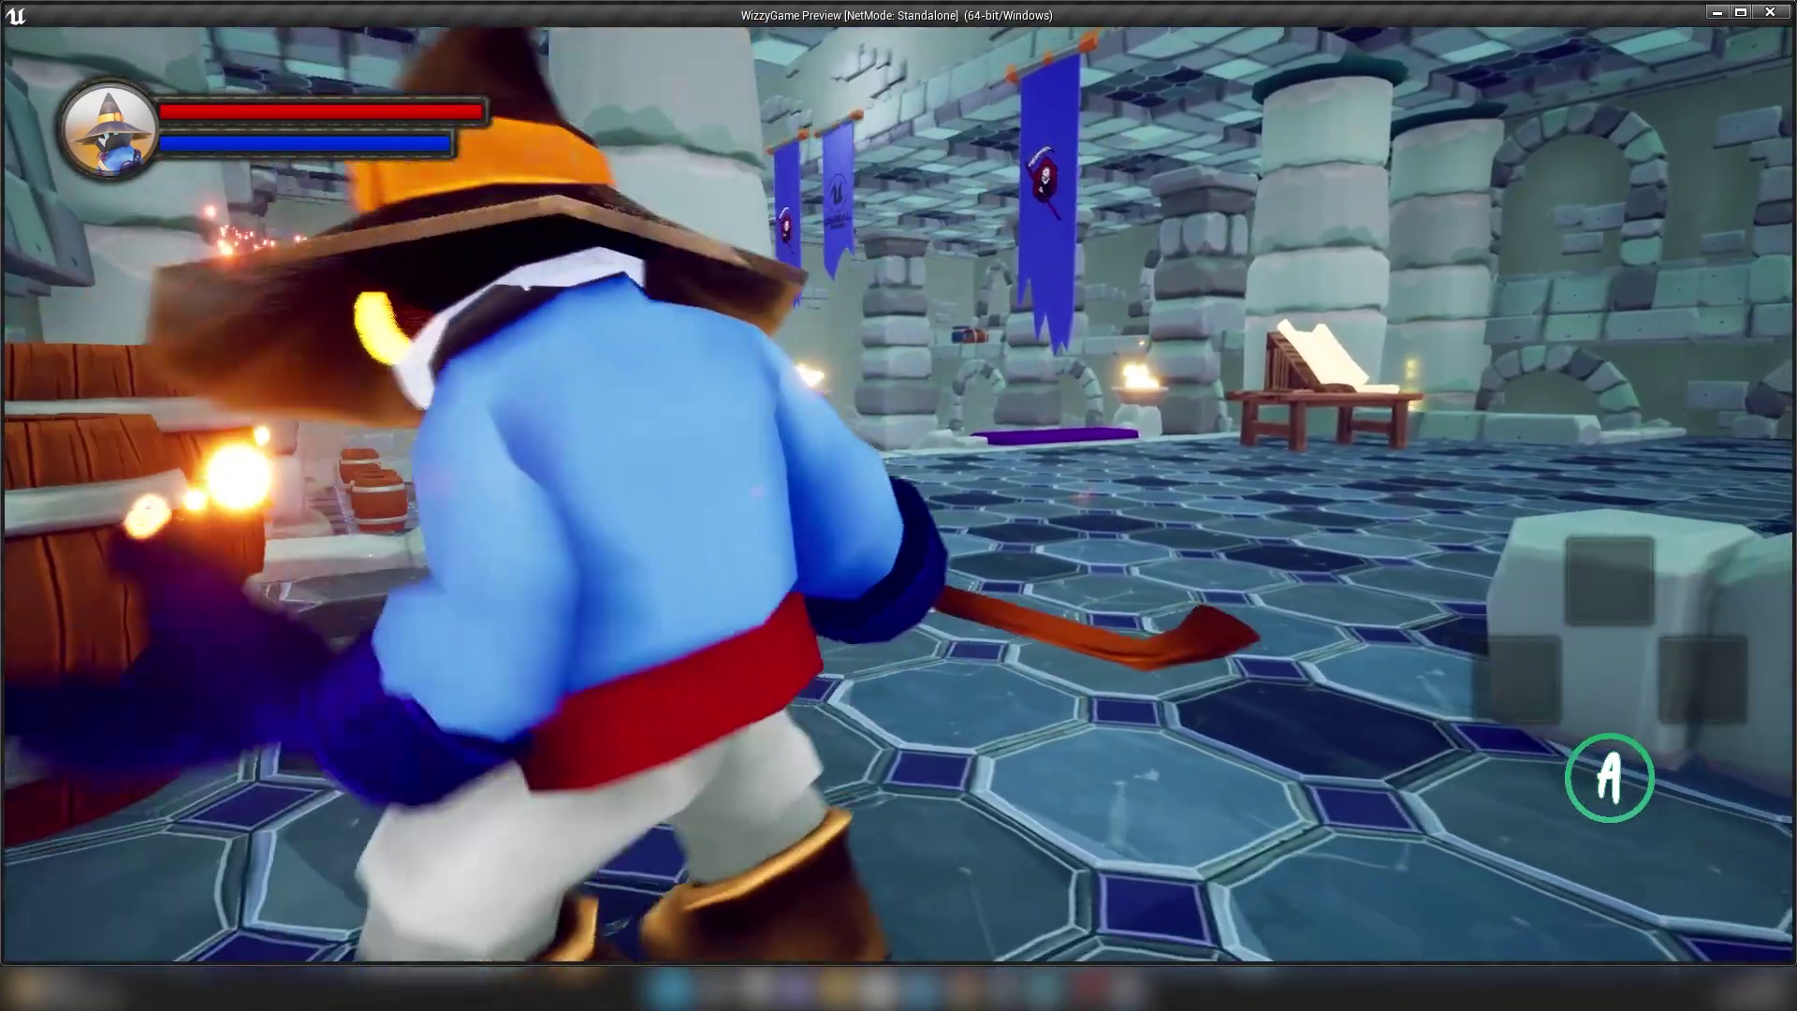
pyautogui.press('w')
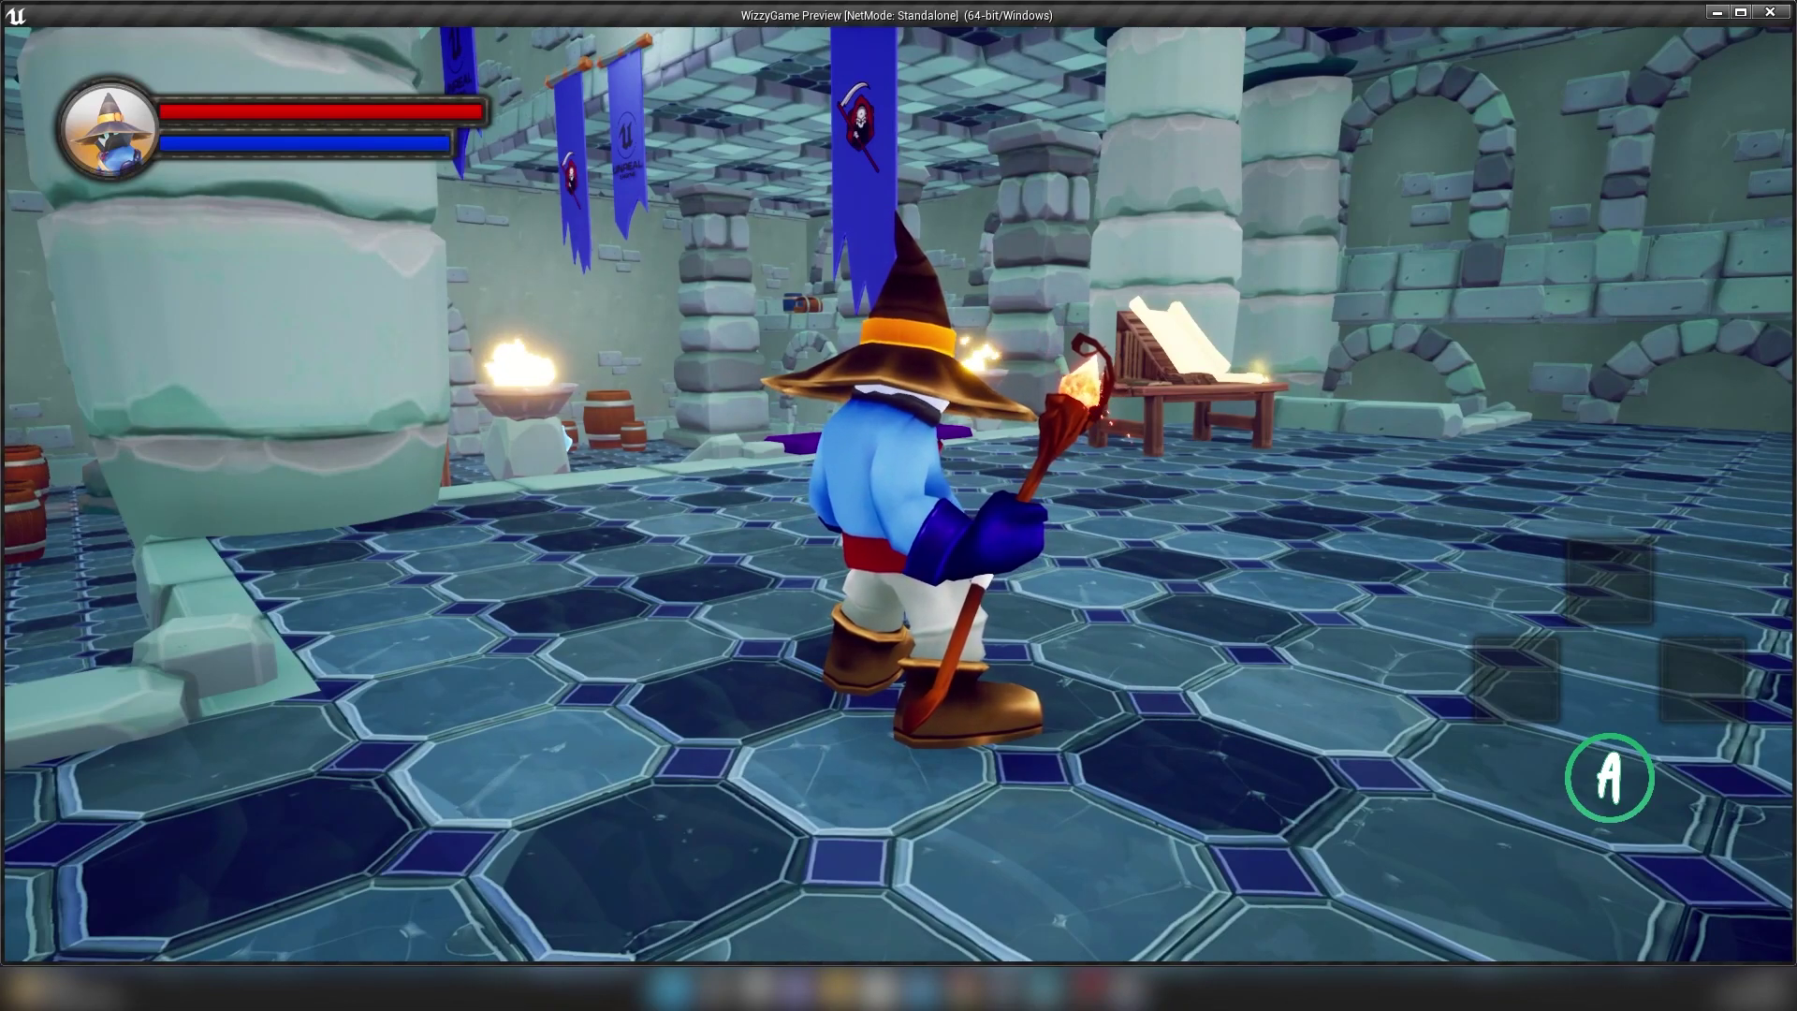
pyautogui.press('Escape')
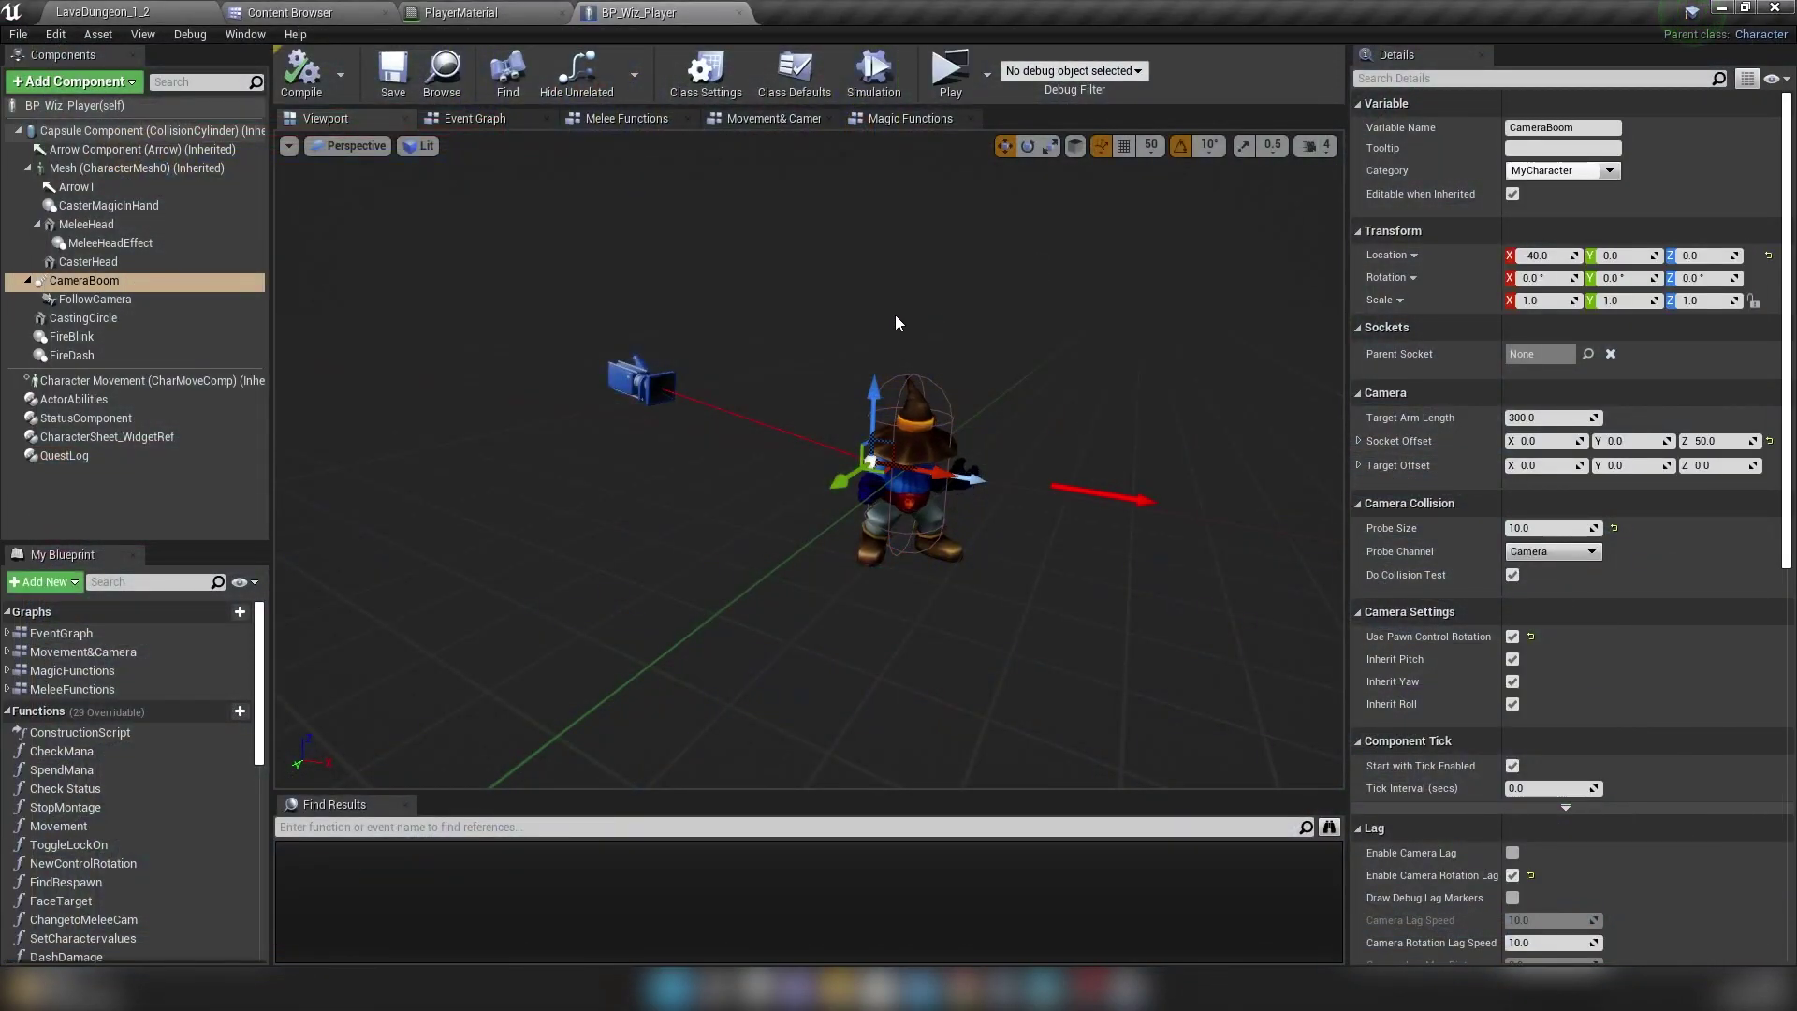
# - Open the PlayerMaterial graph and set the material's Blend Mode to Masked
pyautogui.click(494, 15)
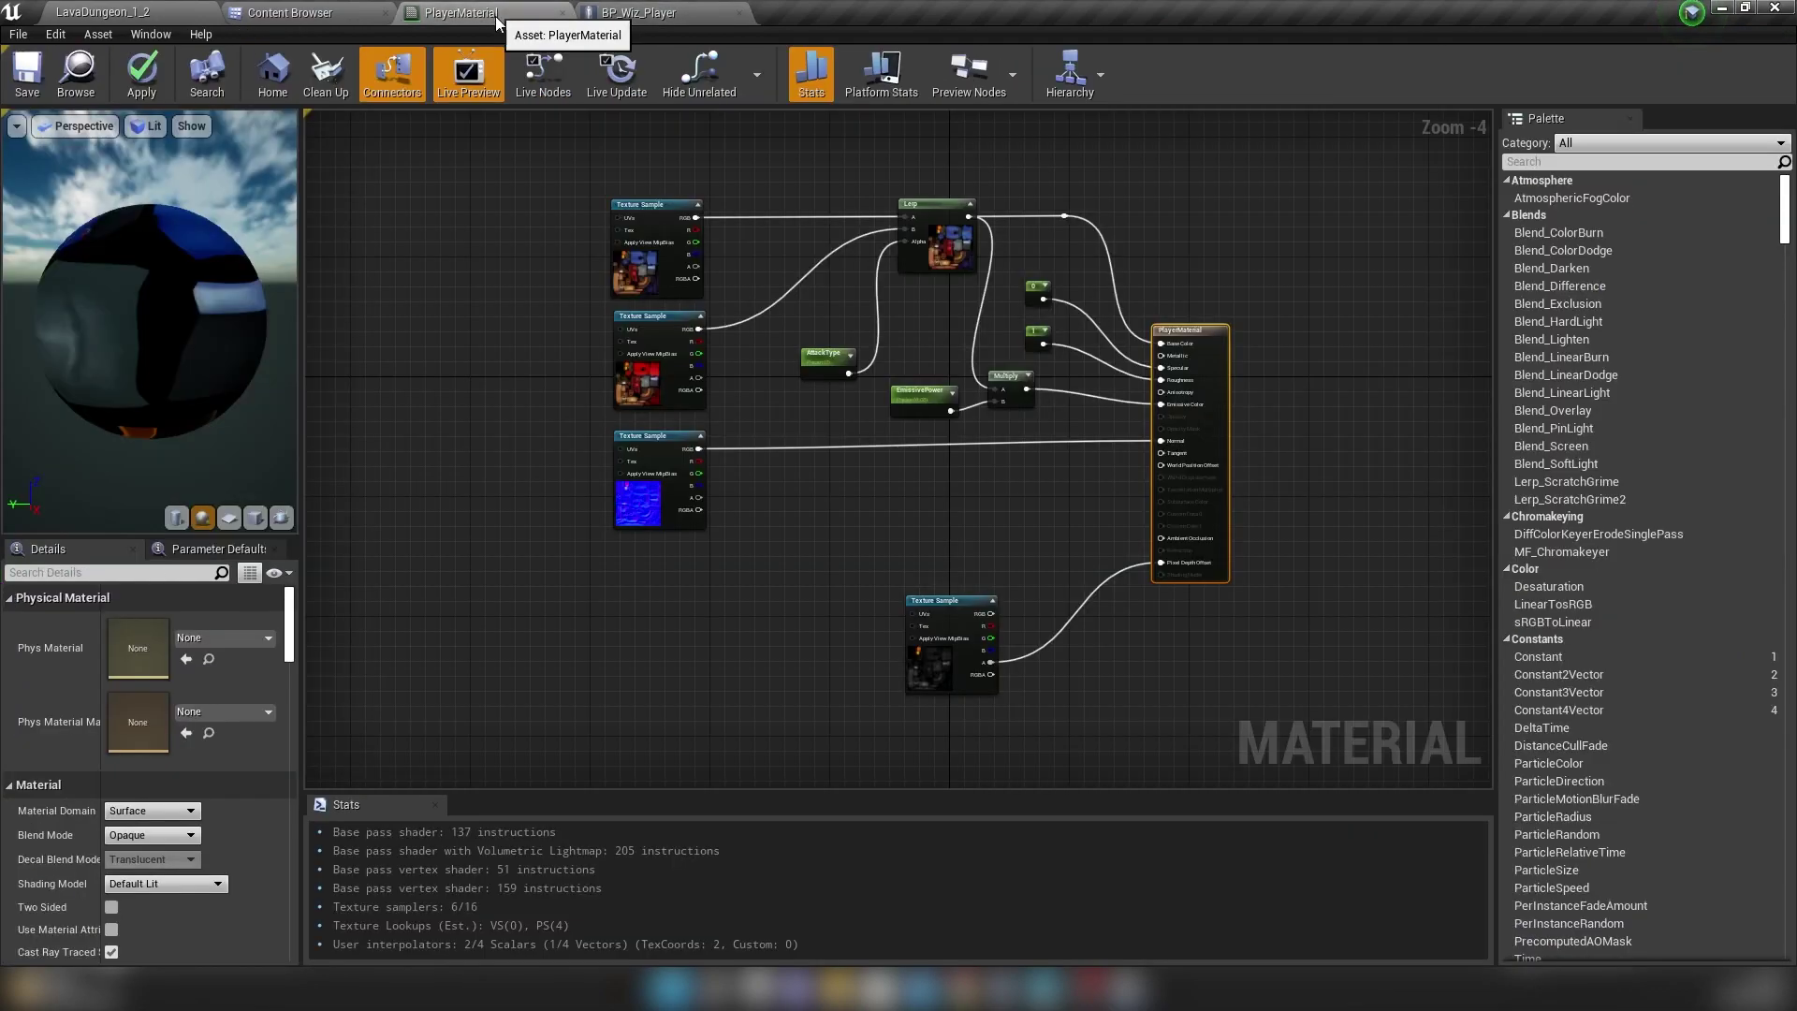
pyautogui.moveTo(930, 558); pyautogui.dragTo(861, 543, button='right')
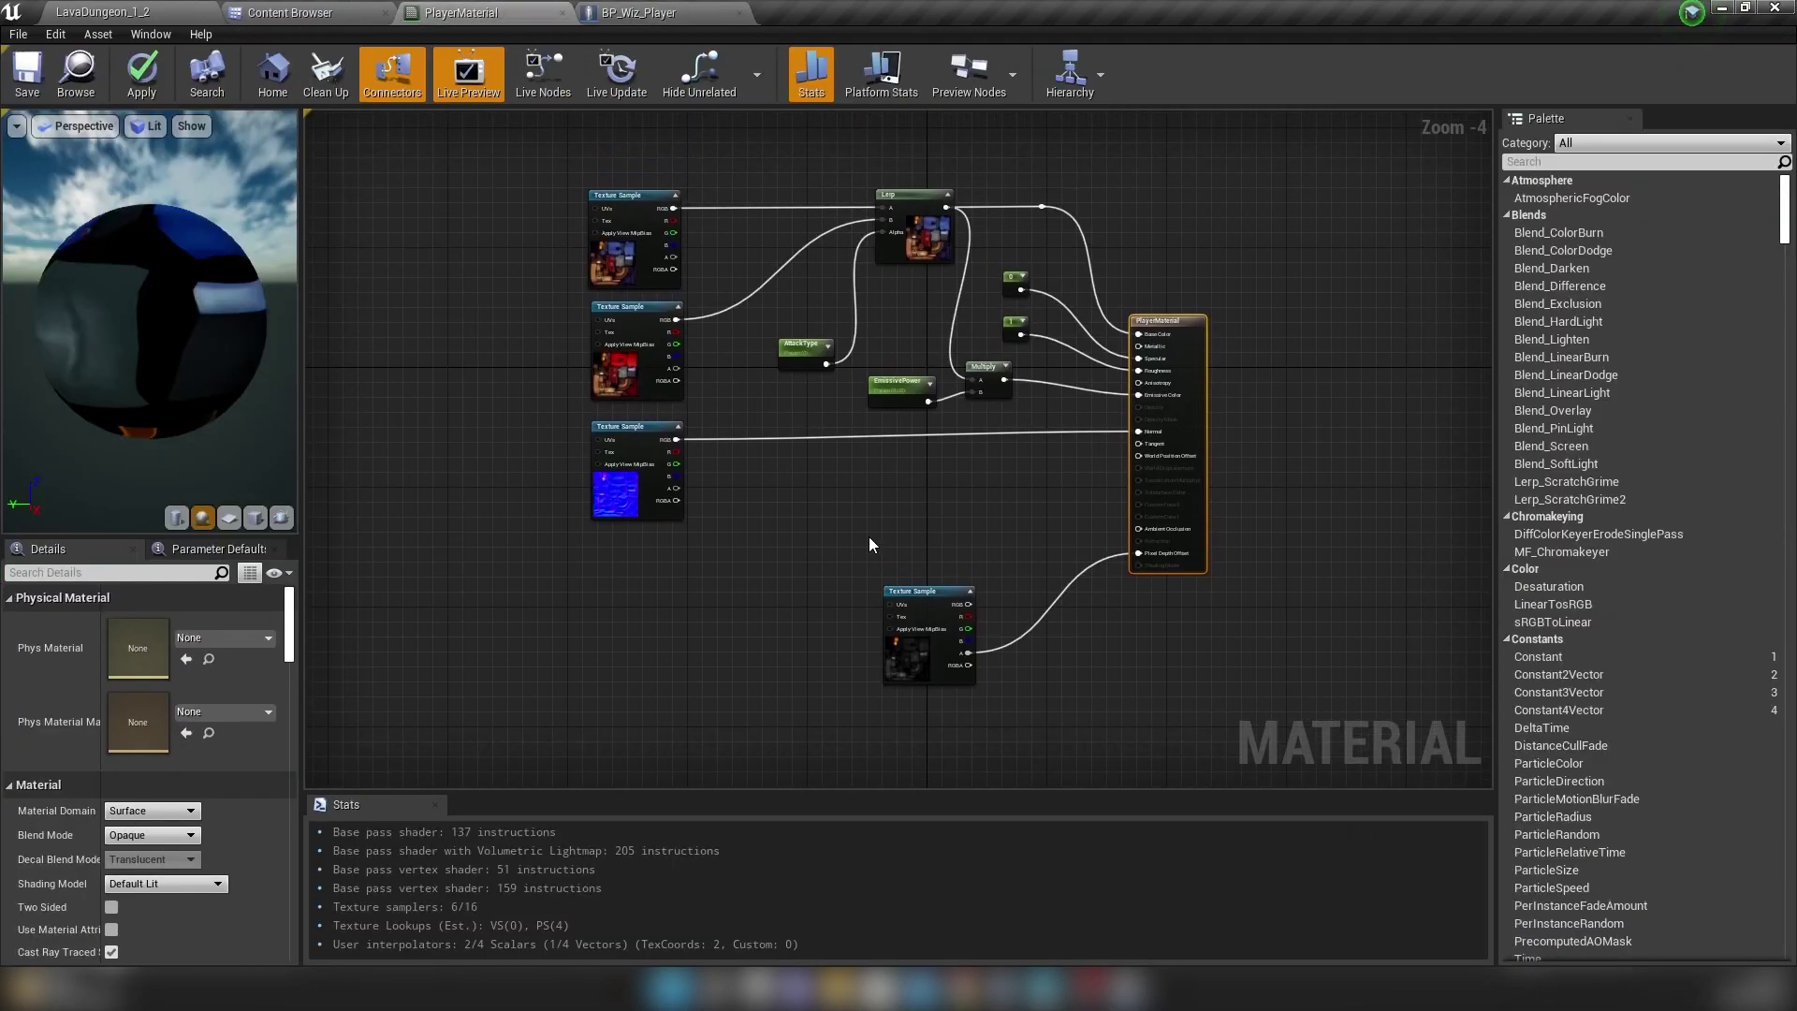
pyautogui.moveTo(1047, 469); pyautogui.dragTo(968, 437, button='right')
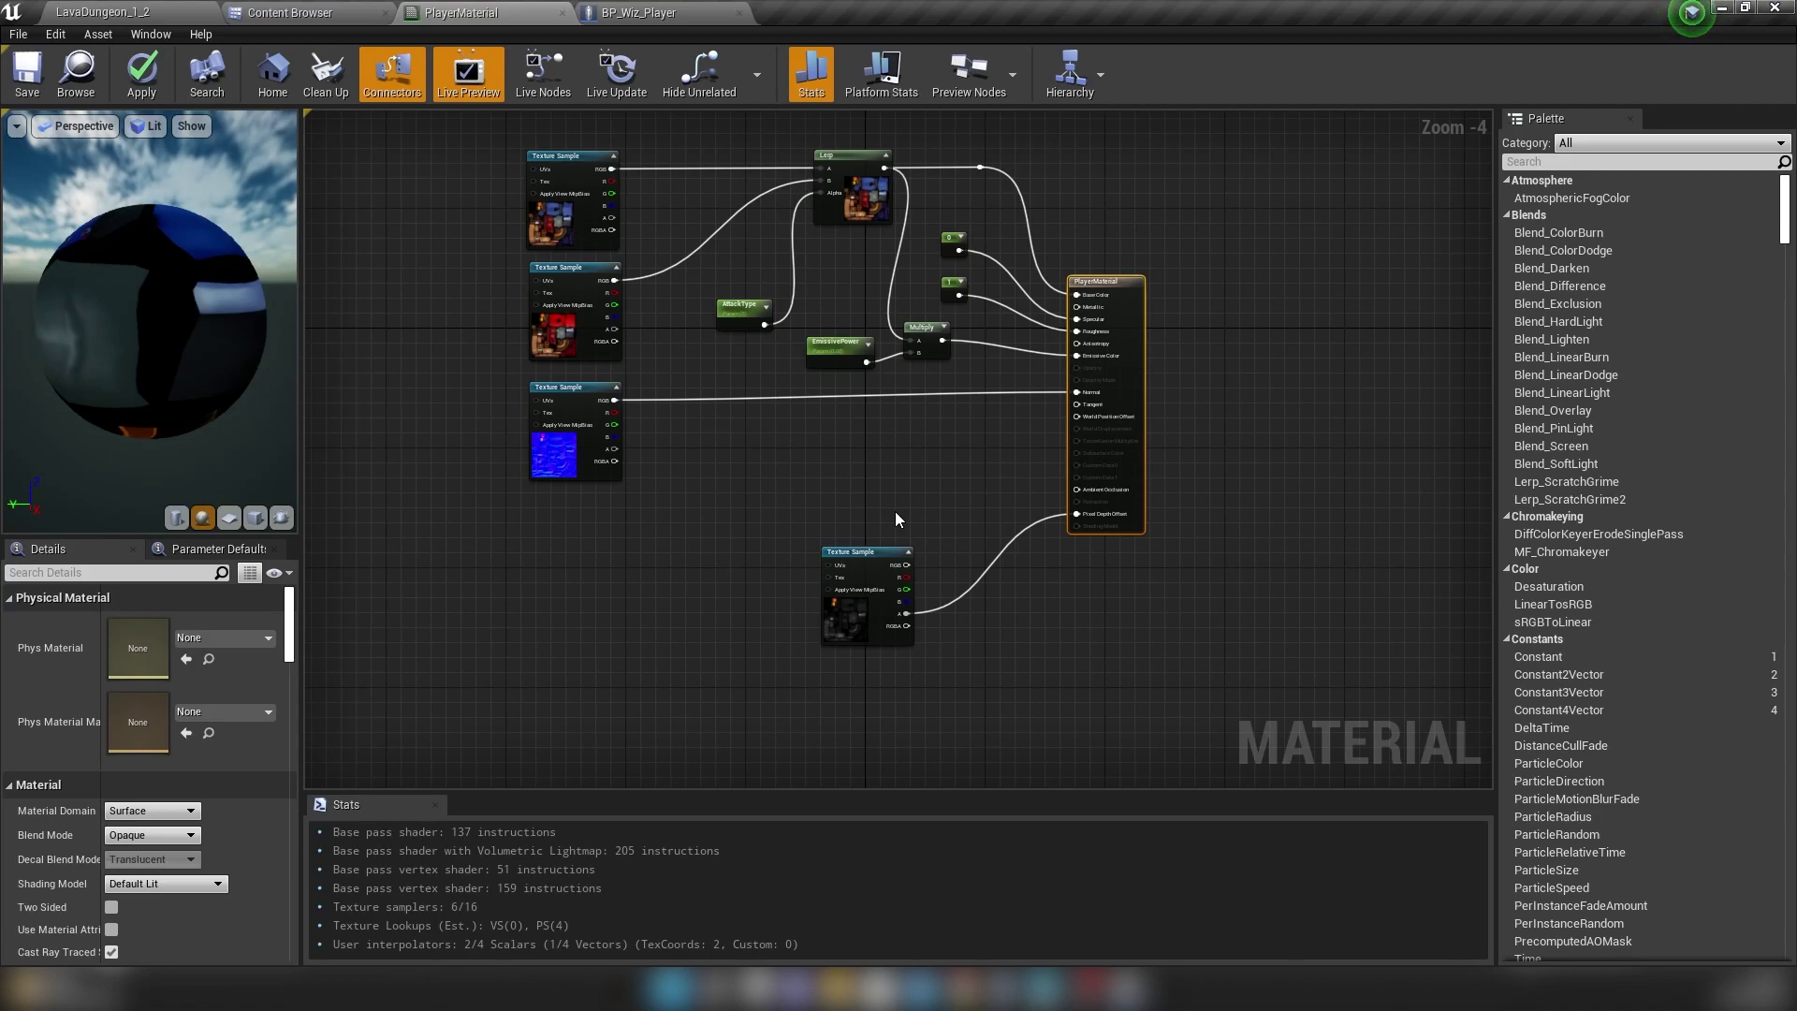
pyautogui.click(155, 836)
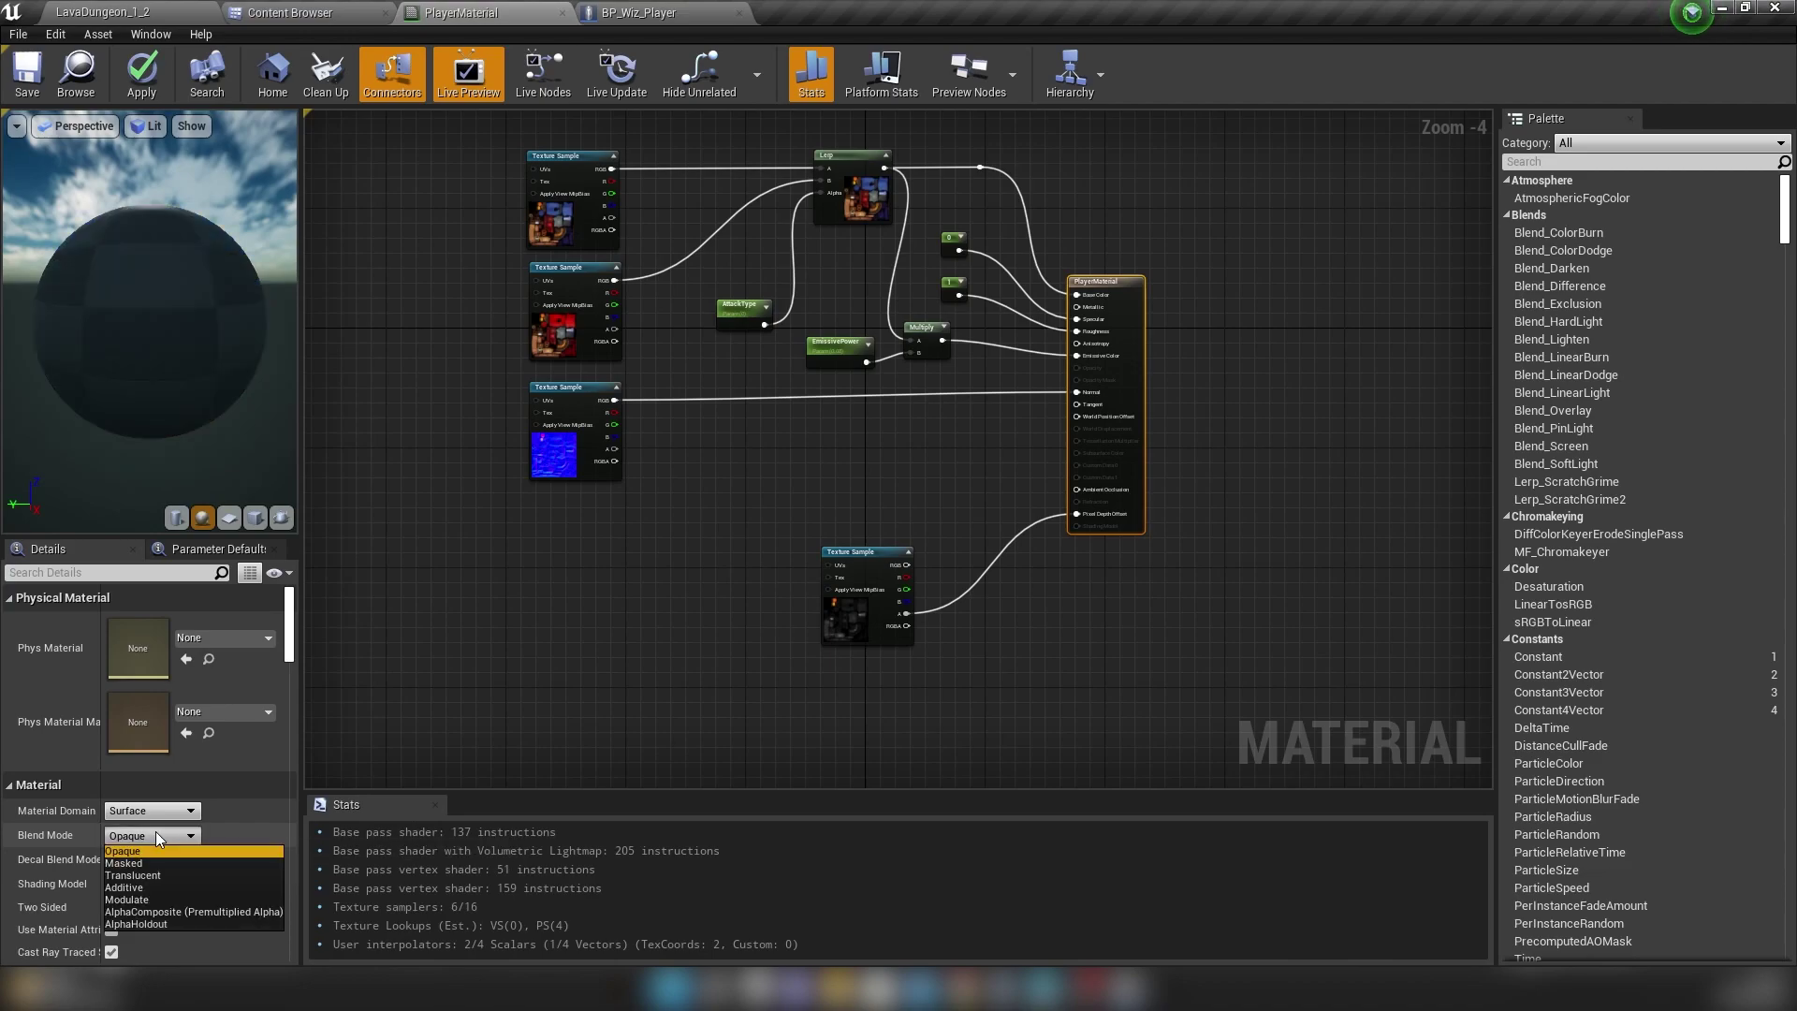
pyautogui.click(140, 863)
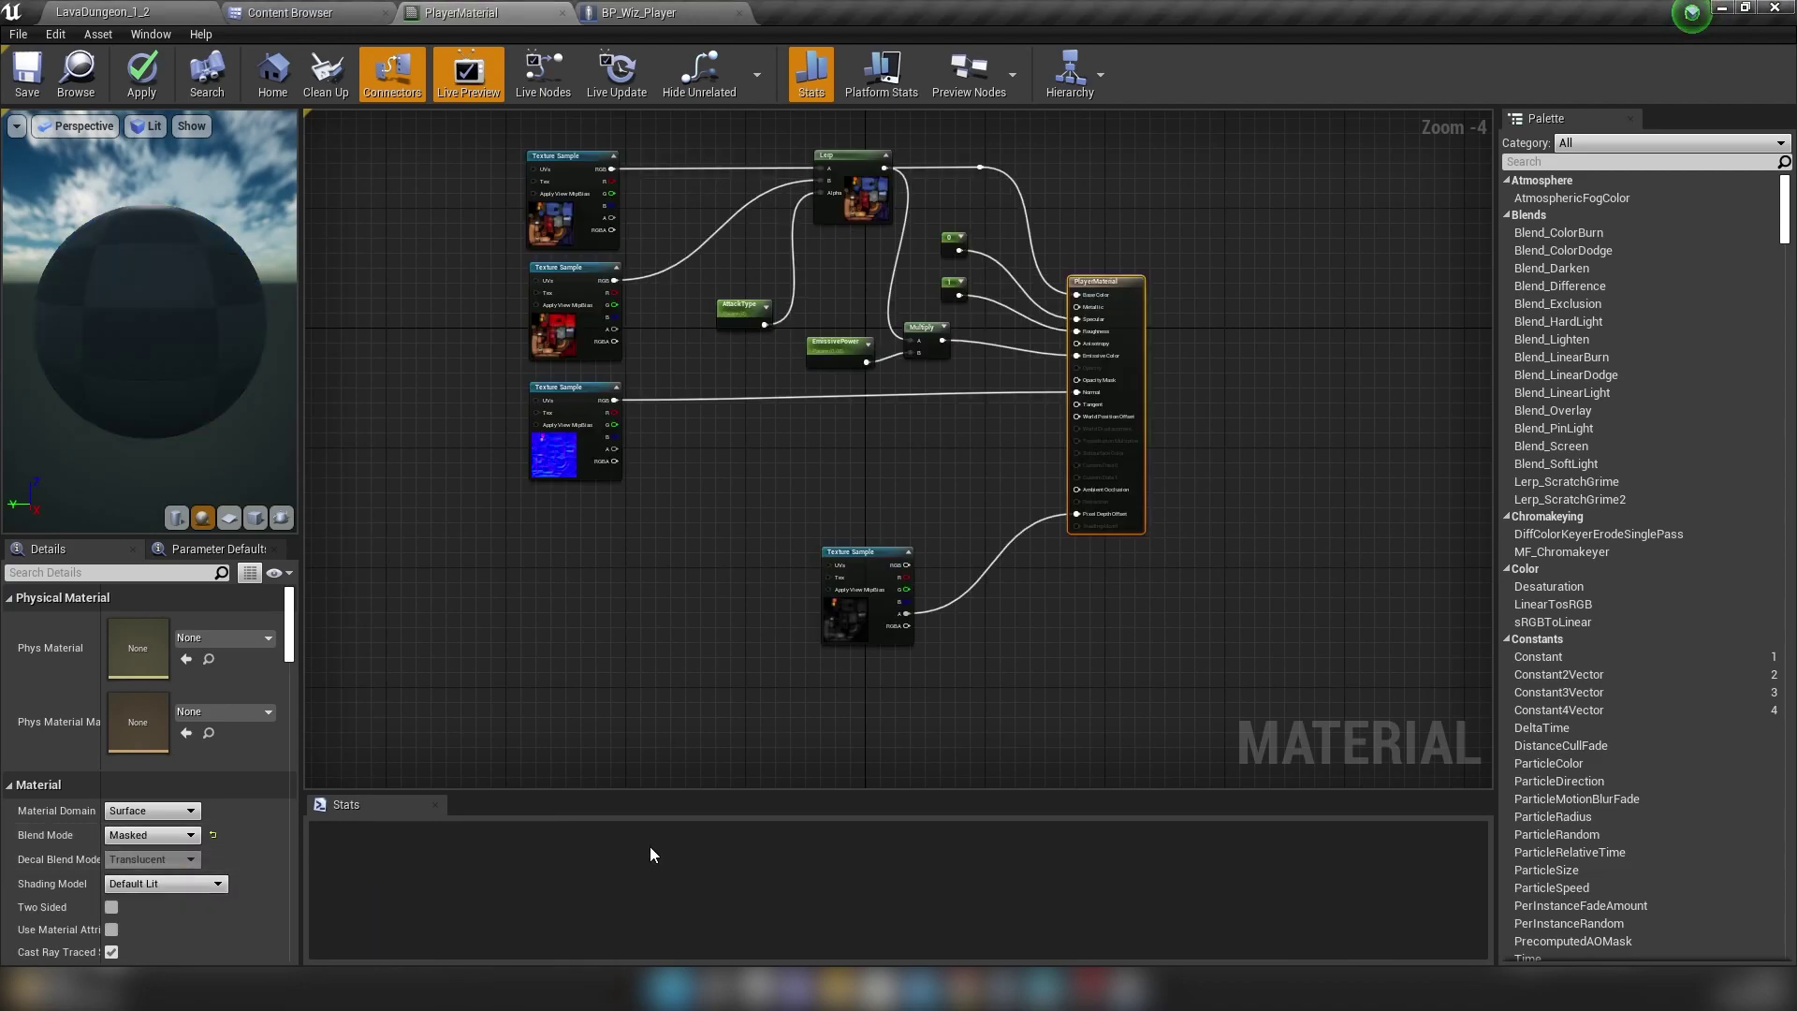
# - Create a material function named Dither in the DitherMaterial folder and open it docked beside the other open assets
pyautogui.click(309, 13)
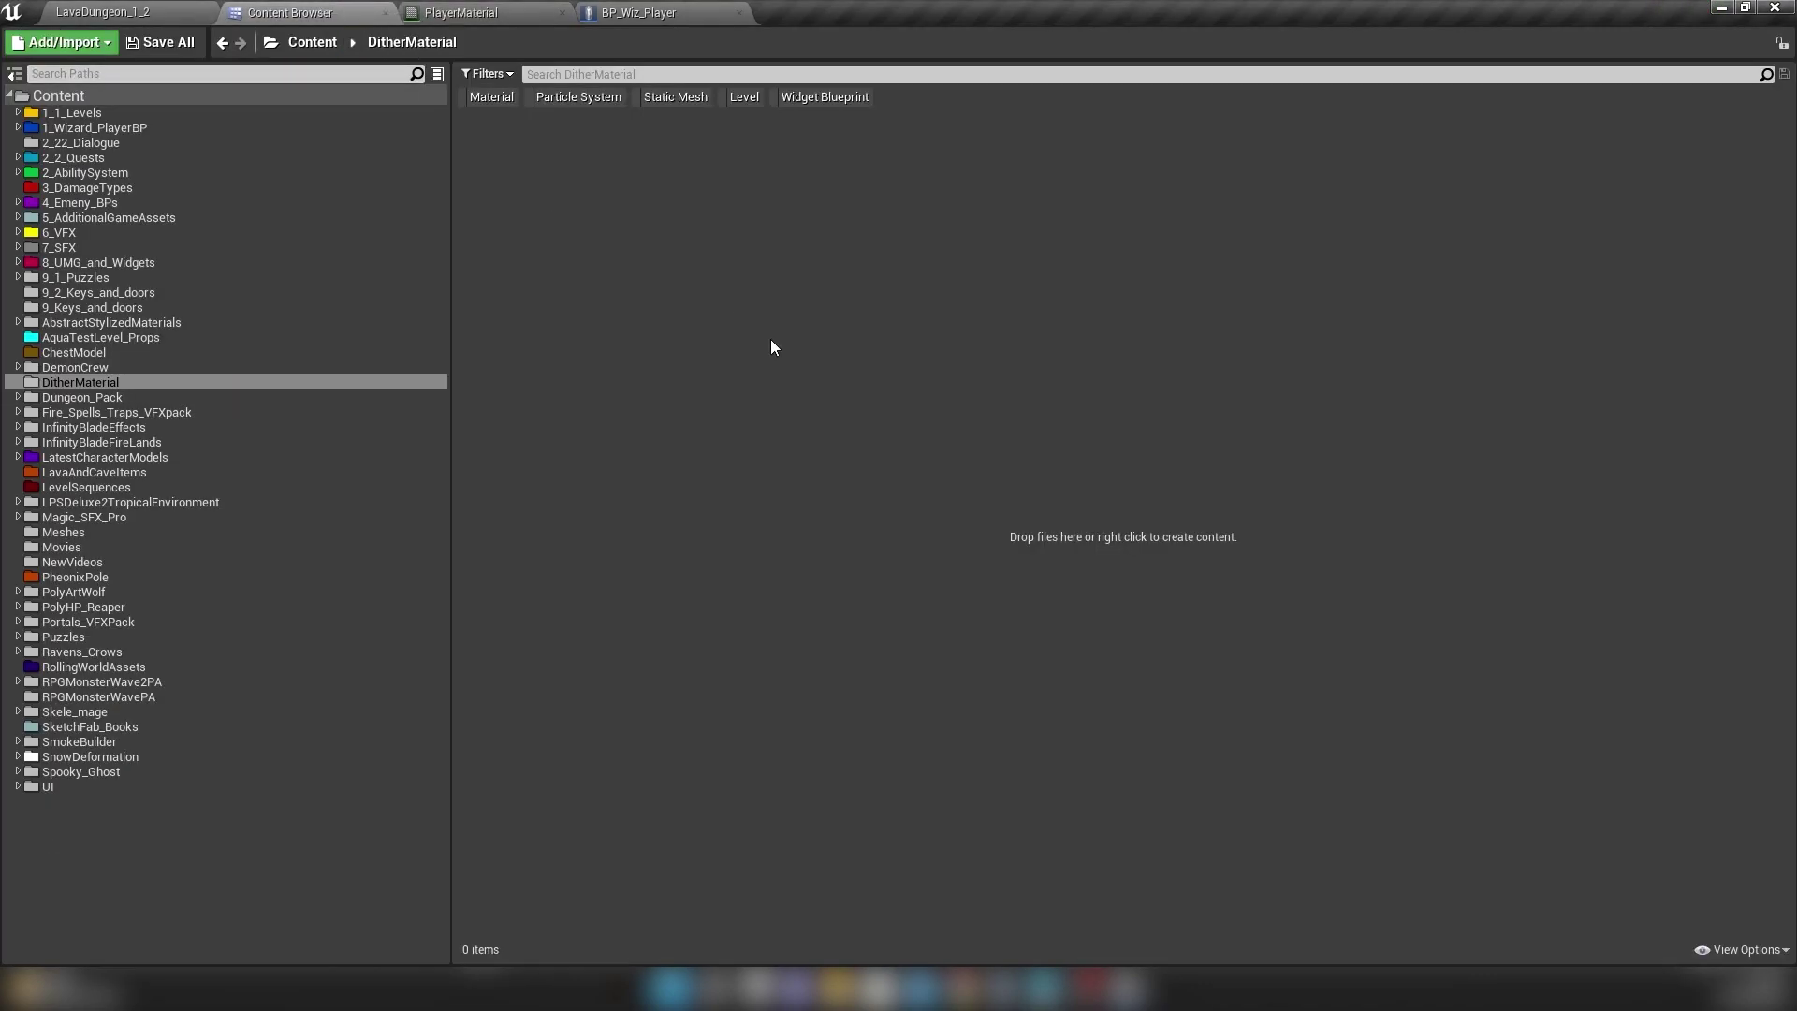
pyautogui.rightClick(701, 268)
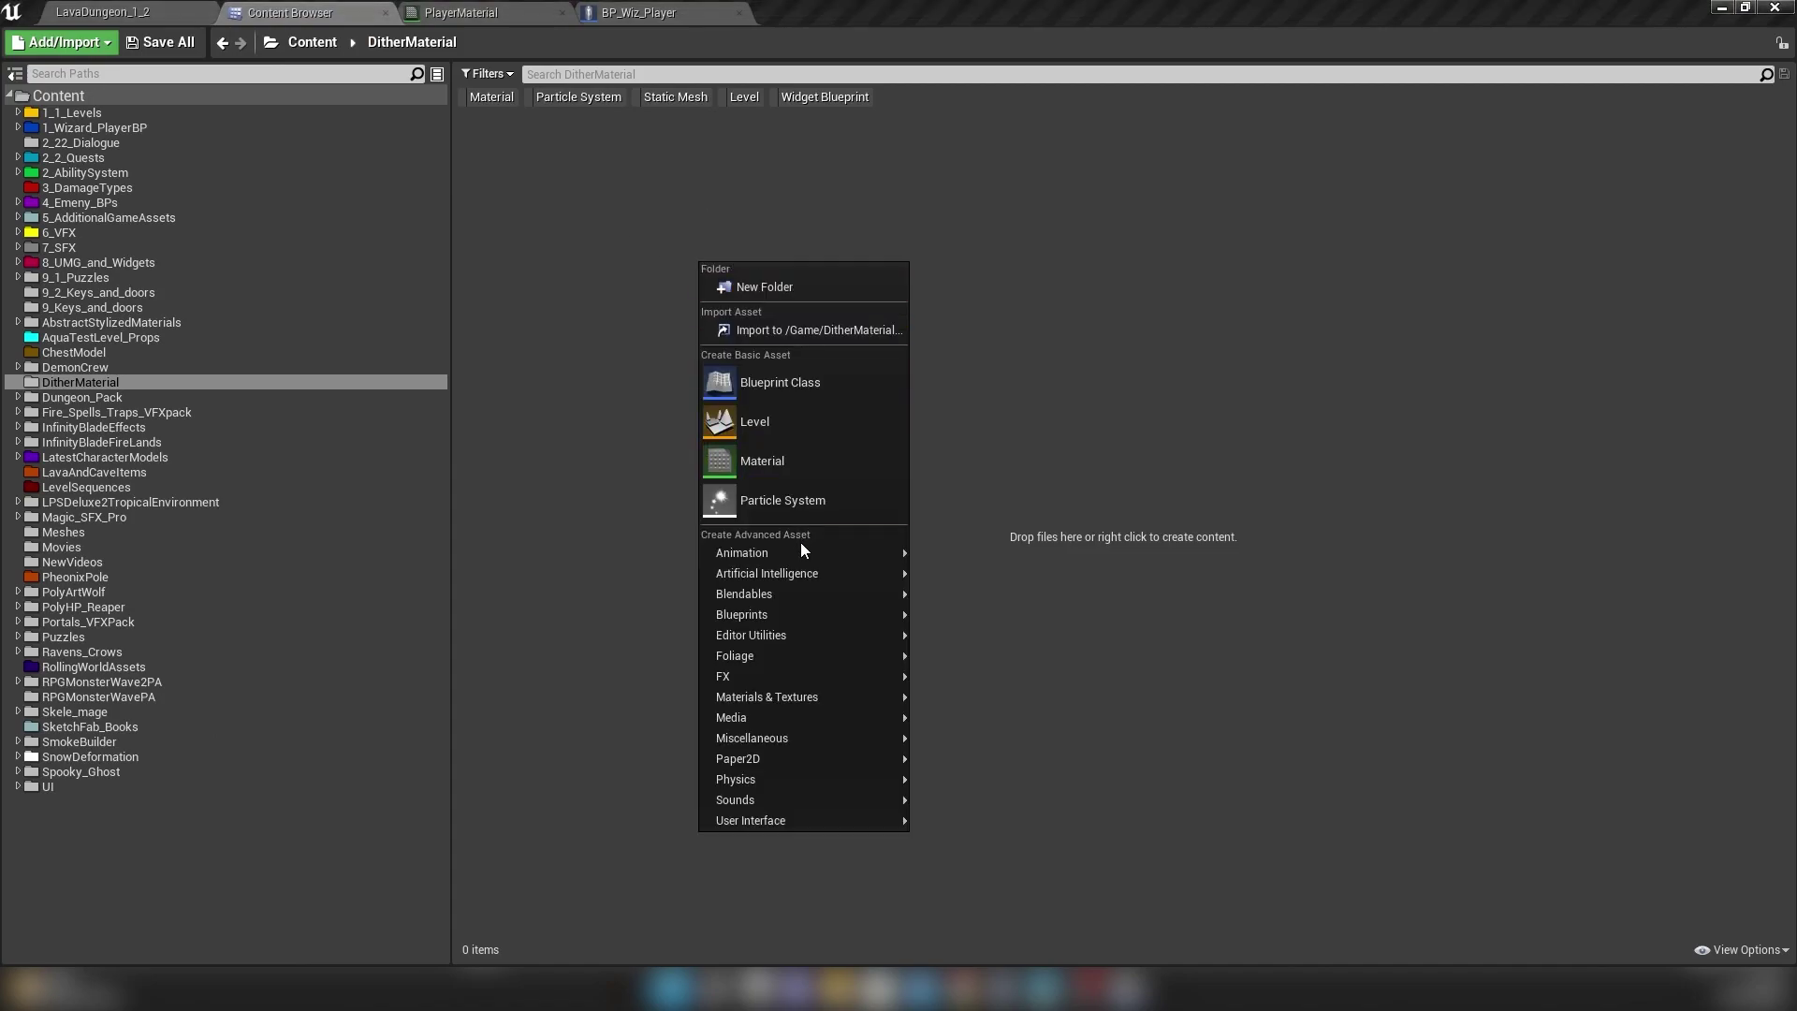
pyautogui.moveTo(827, 704)
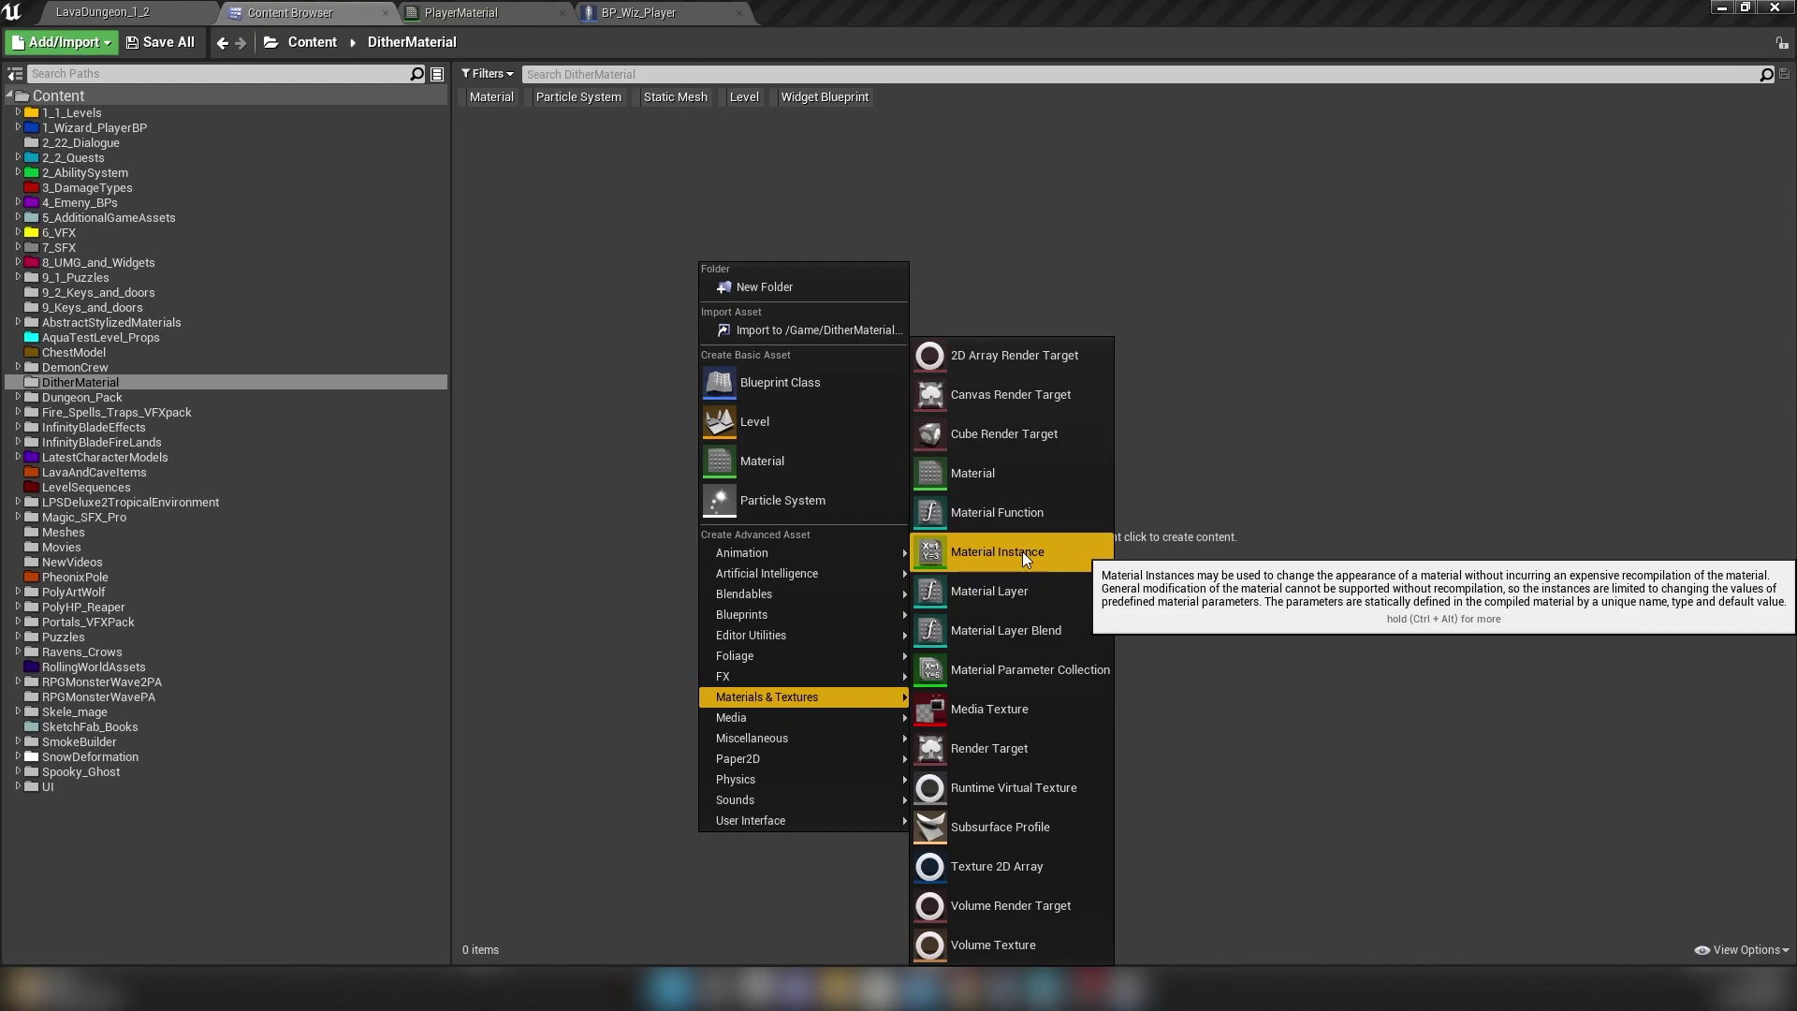
pyautogui.click(1035, 531)
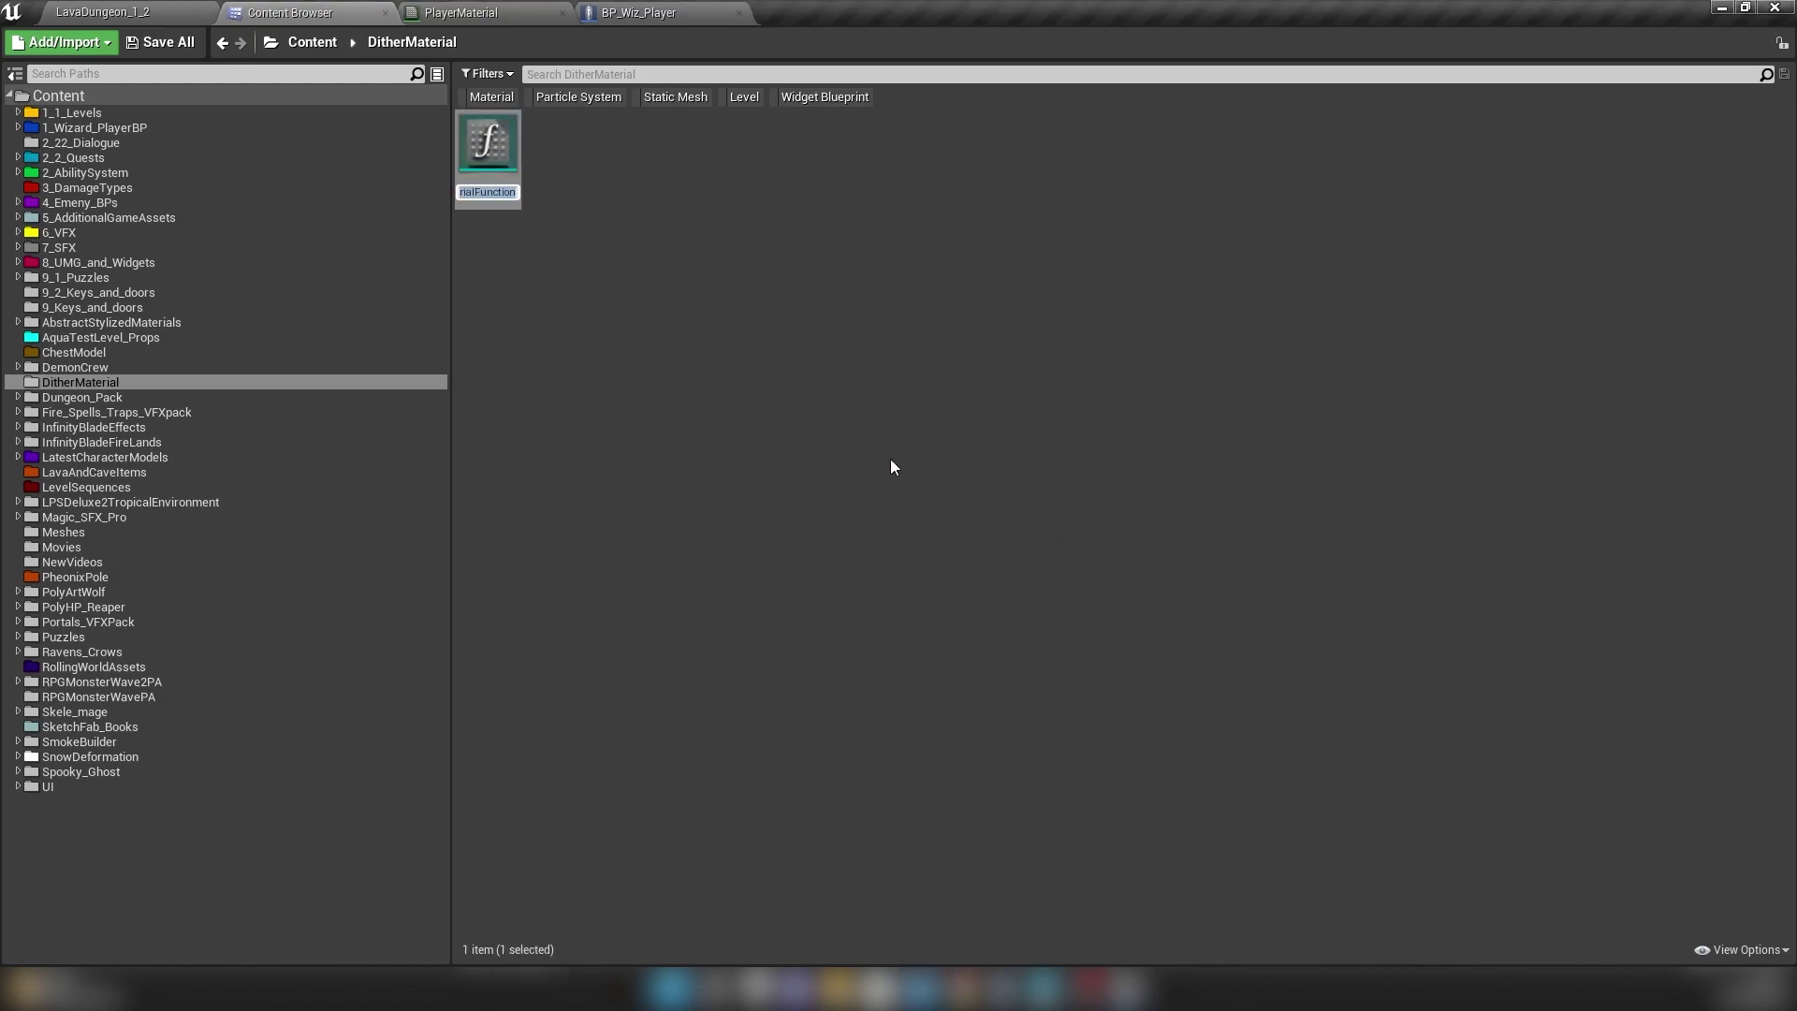
pyautogui.write('Dither')
pyautogui.press('Return')
pyautogui.doubleClick(504, 142)
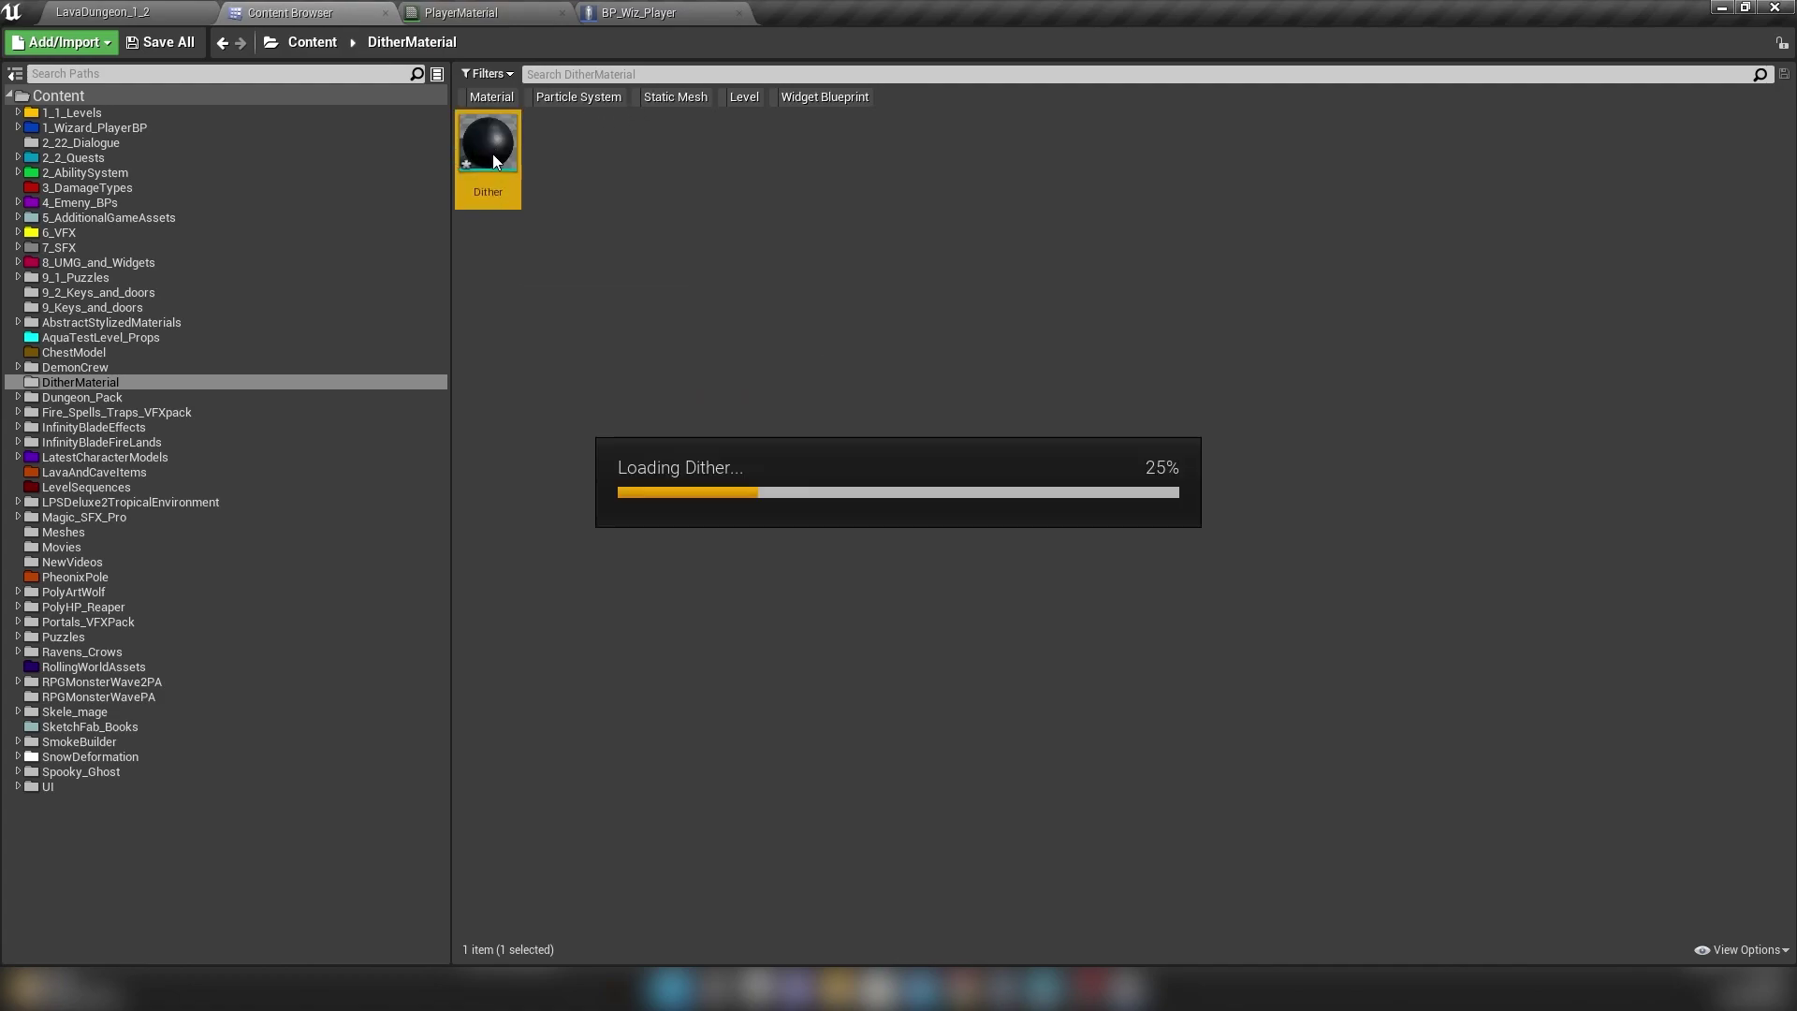
pyautogui.moveTo(644, 122); pyautogui.dragTo(855, 20)
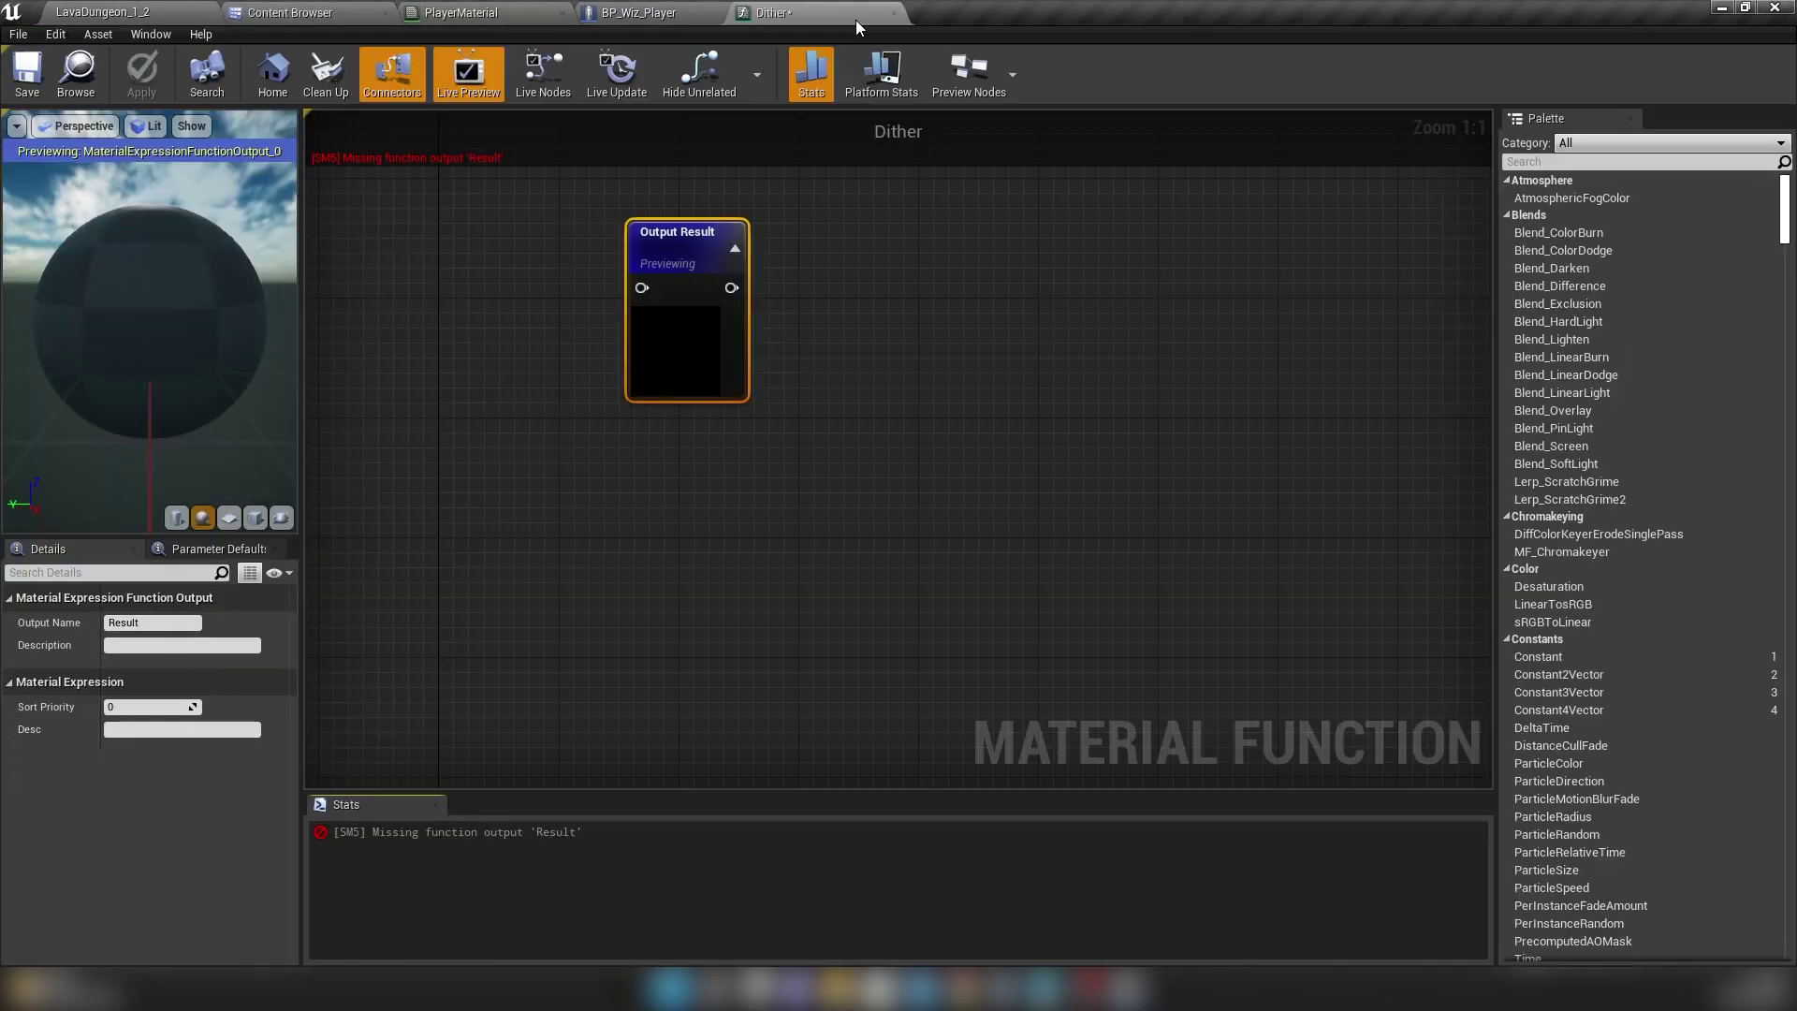
# - Add a CameraPositionWS node to the Dither function graph, ahead of the Output Result node
pyautogui.moveTo(805, 389); pyautogui.dragTo(789, 476, button='right')
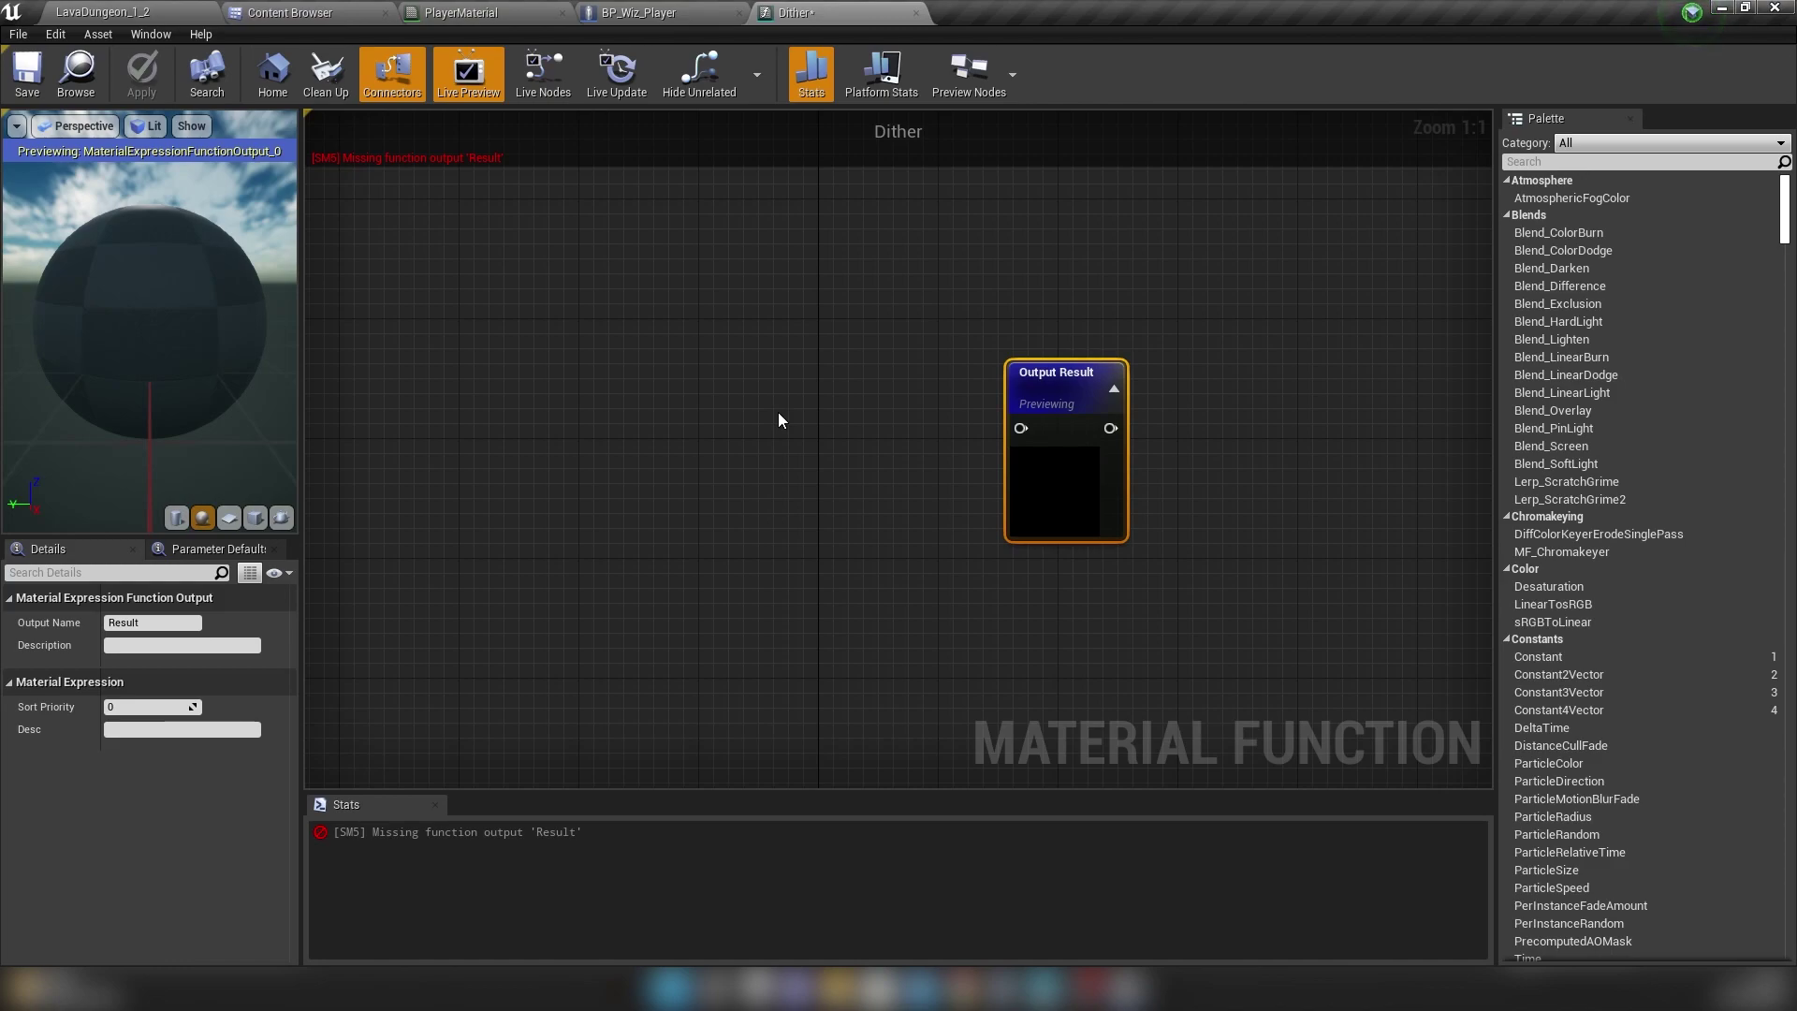
pyautogui.click(662, 393)
pyautogui.moveTo(661, 393); pyautogui.dragTo(851, 348, button='right')
pyautogui.rightClick(852, 342)
pyautogui.write('camer')
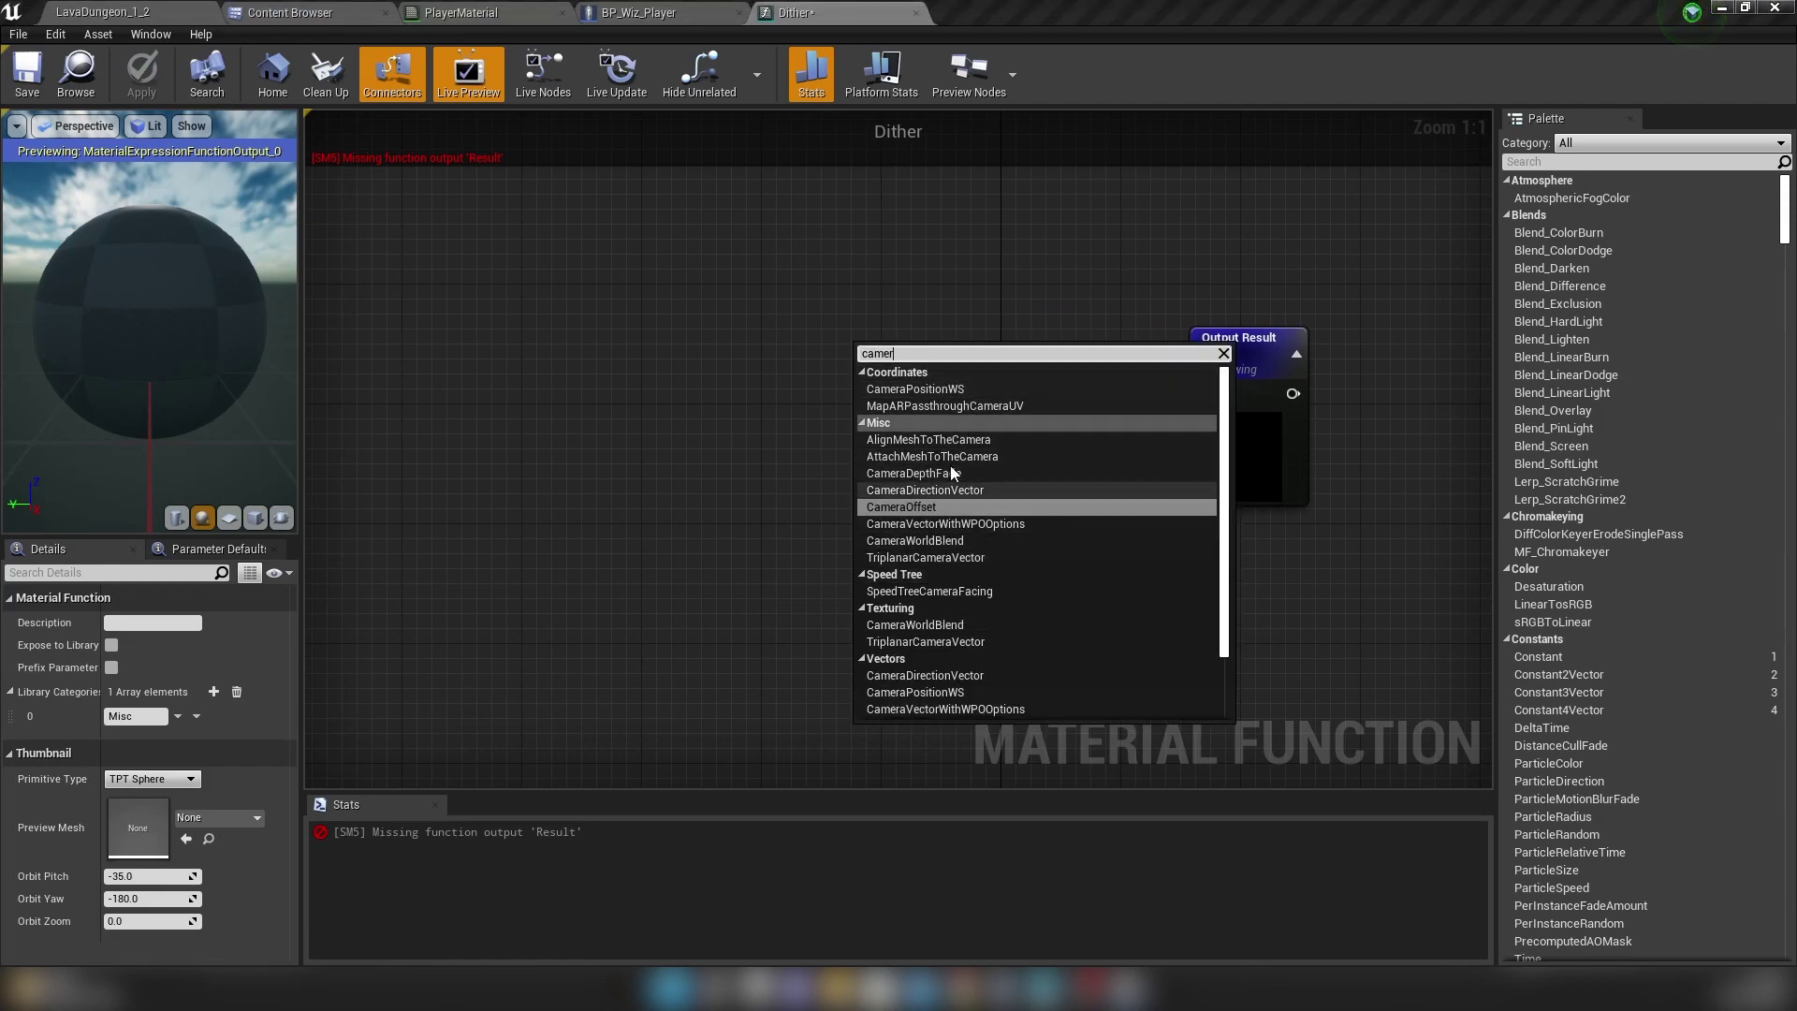
pyautogui.click(973, 389)
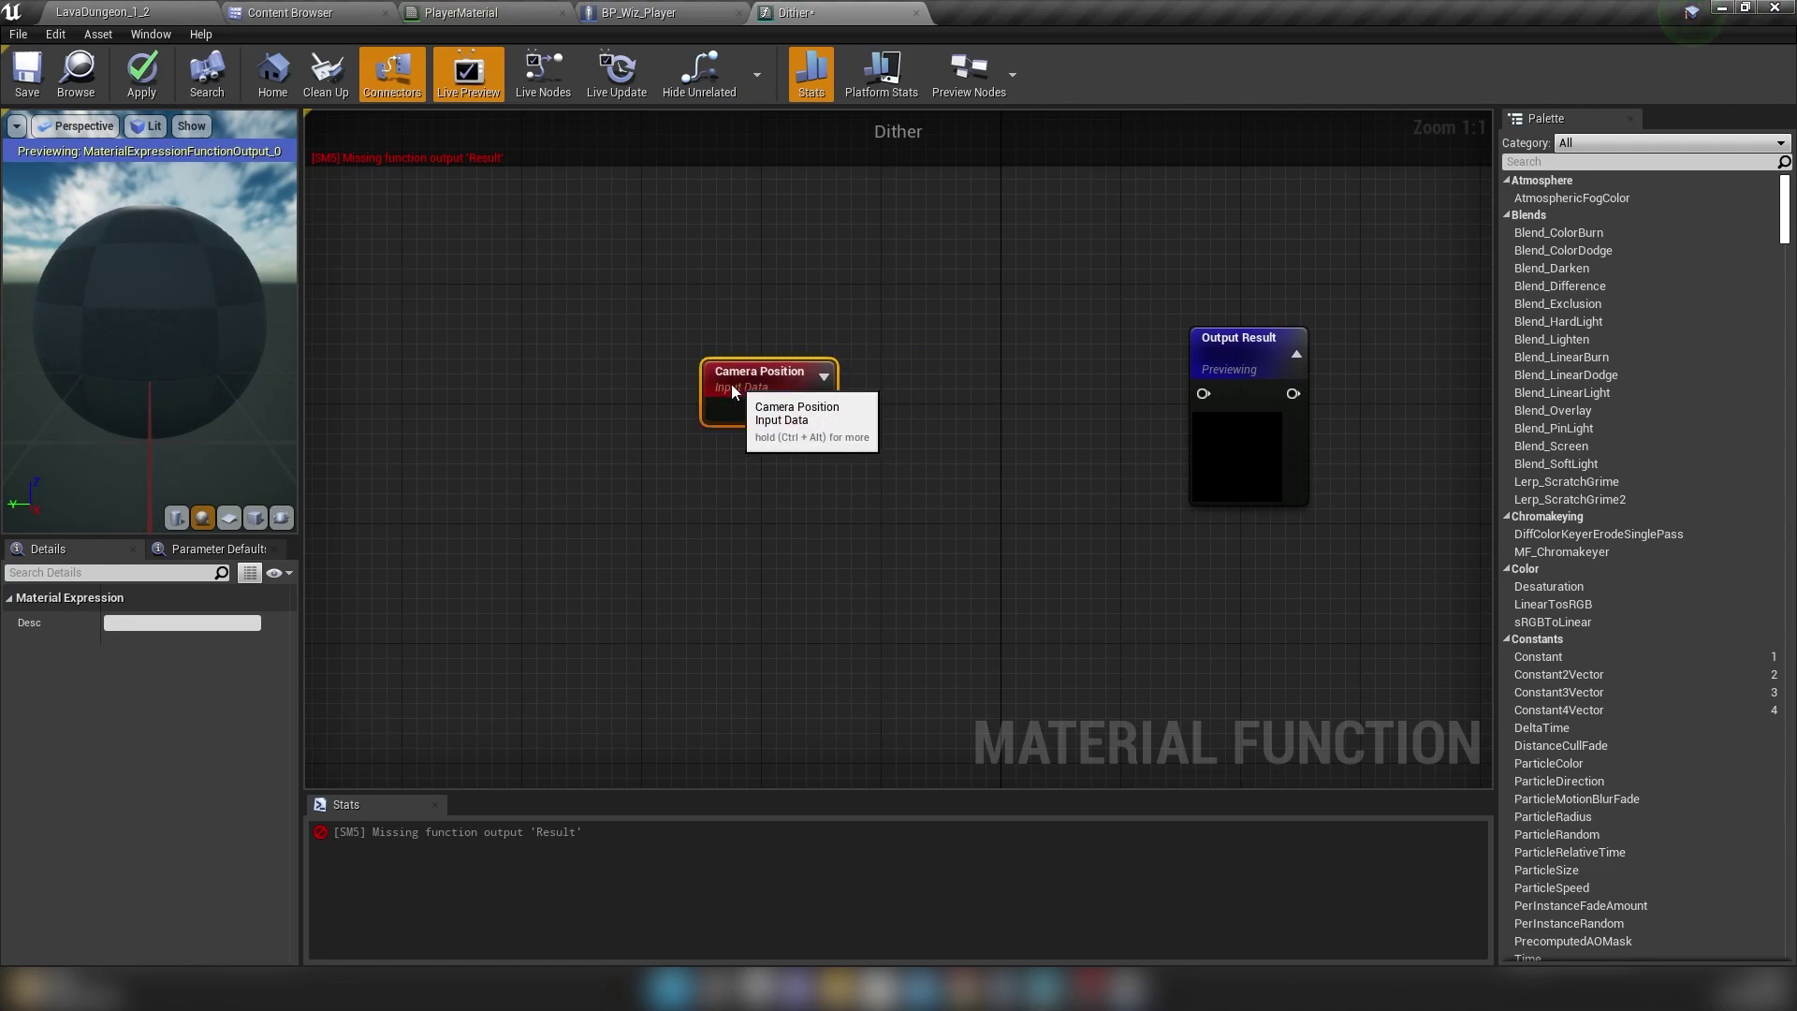
# - Add a WorldPosition node and place it just above the Camera Position node
pyautogui.click(744, 286)
pyautogui.rightClick(744, 279)
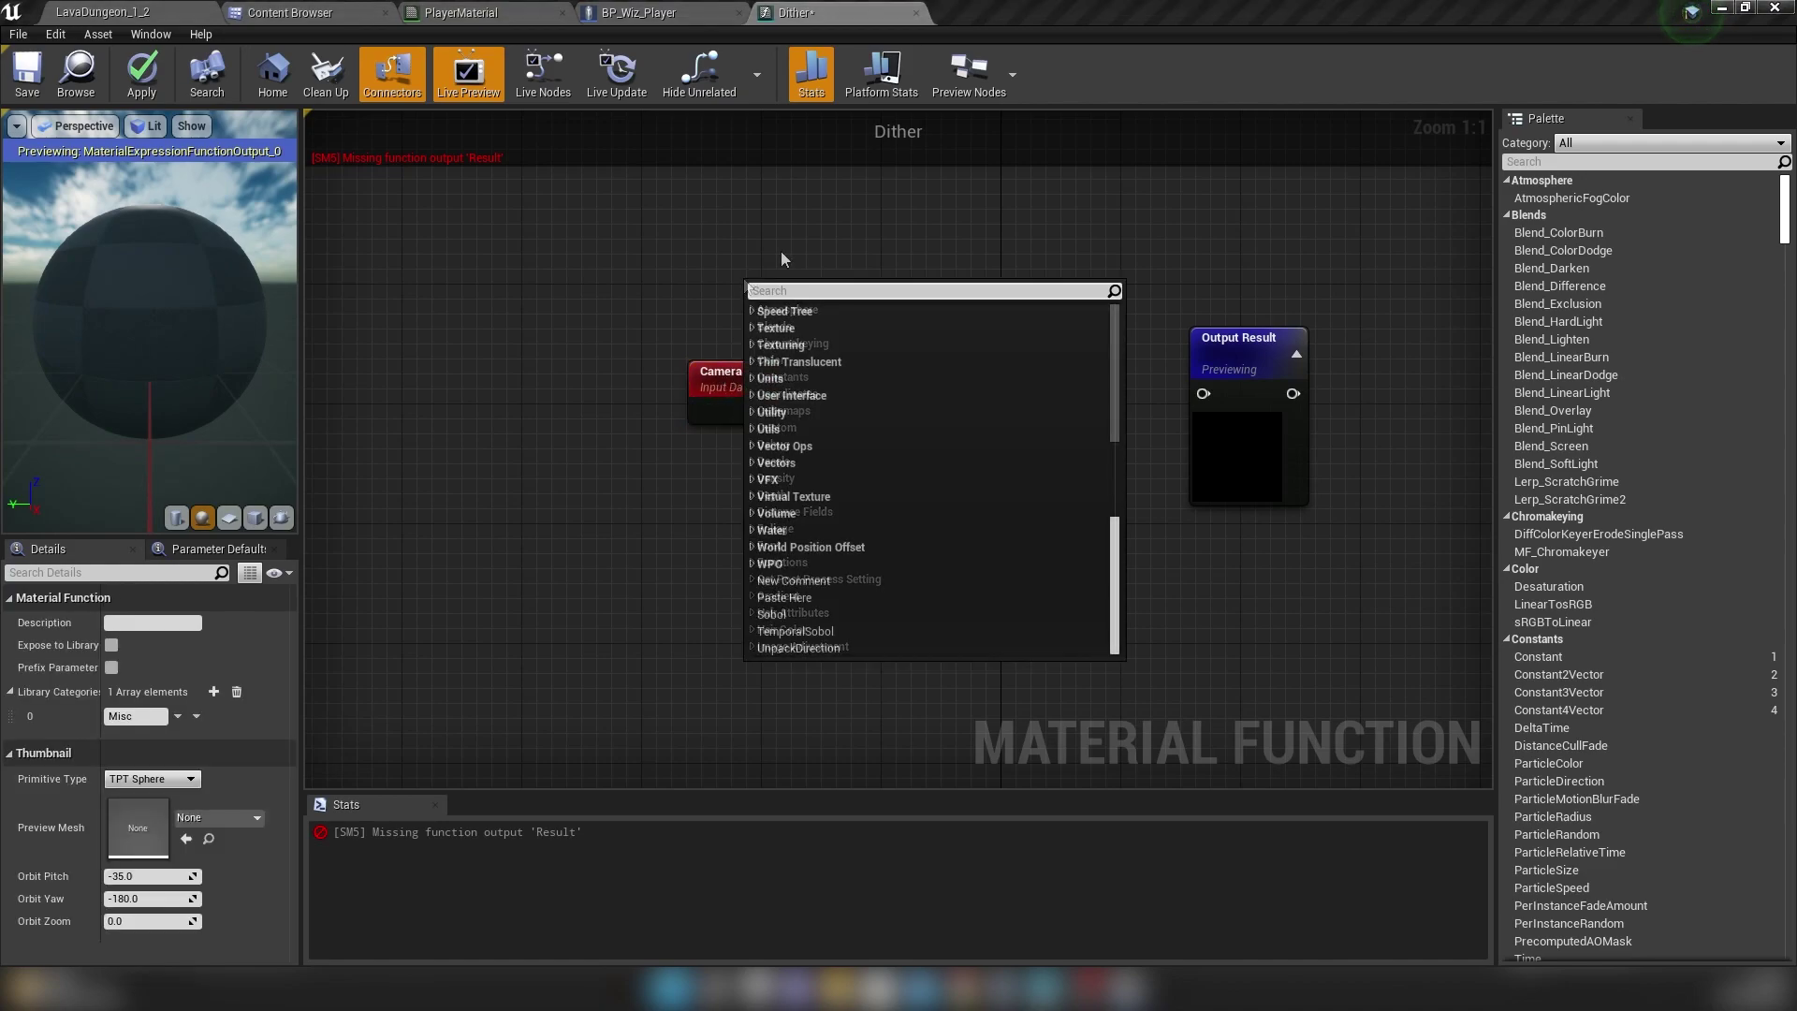
pyautogui.write('position')
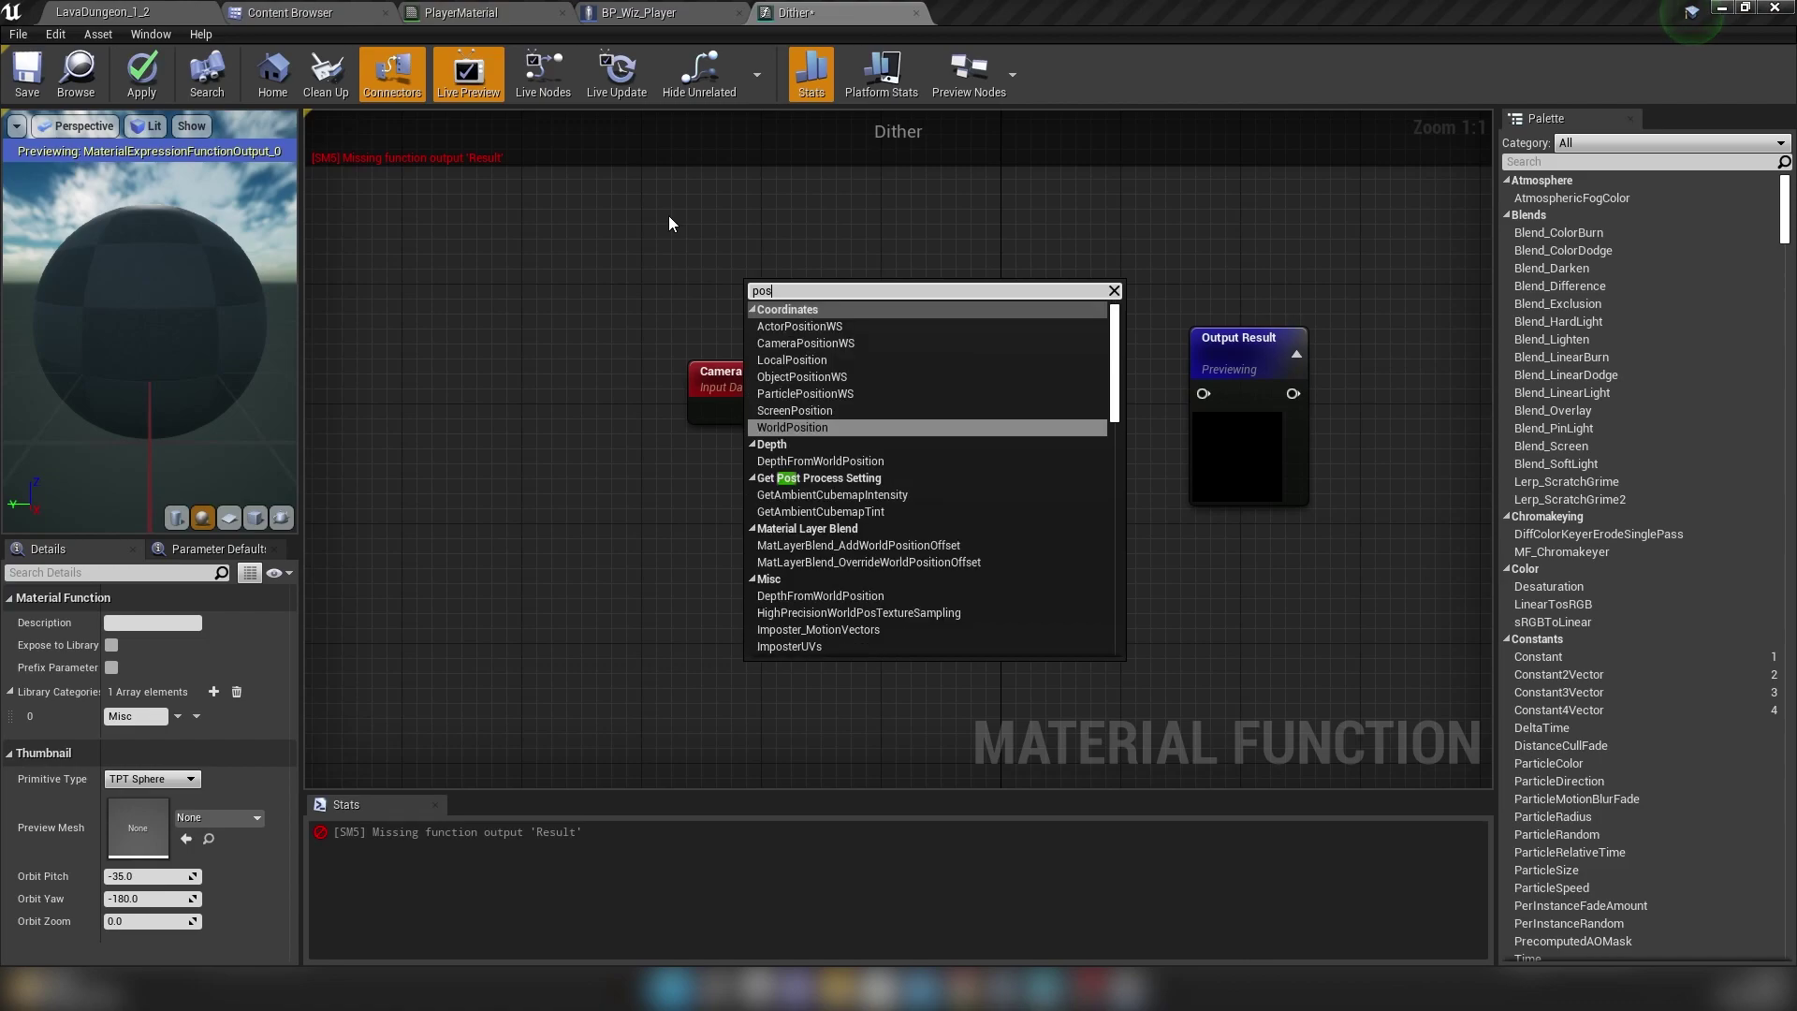
pyautogui.click(829, 428)
pyautogui.moveTo(825, 312); pyautogui.dragTo(718, 302)
pyautogui.click(875, 282)
# - Add a Distance node with Absolute World Position into A and Camera Position into B, and shift the group away from Output Result
pyautogui.moveTo(874, 283); pyautogui.dragTo(864, 397, button='right')
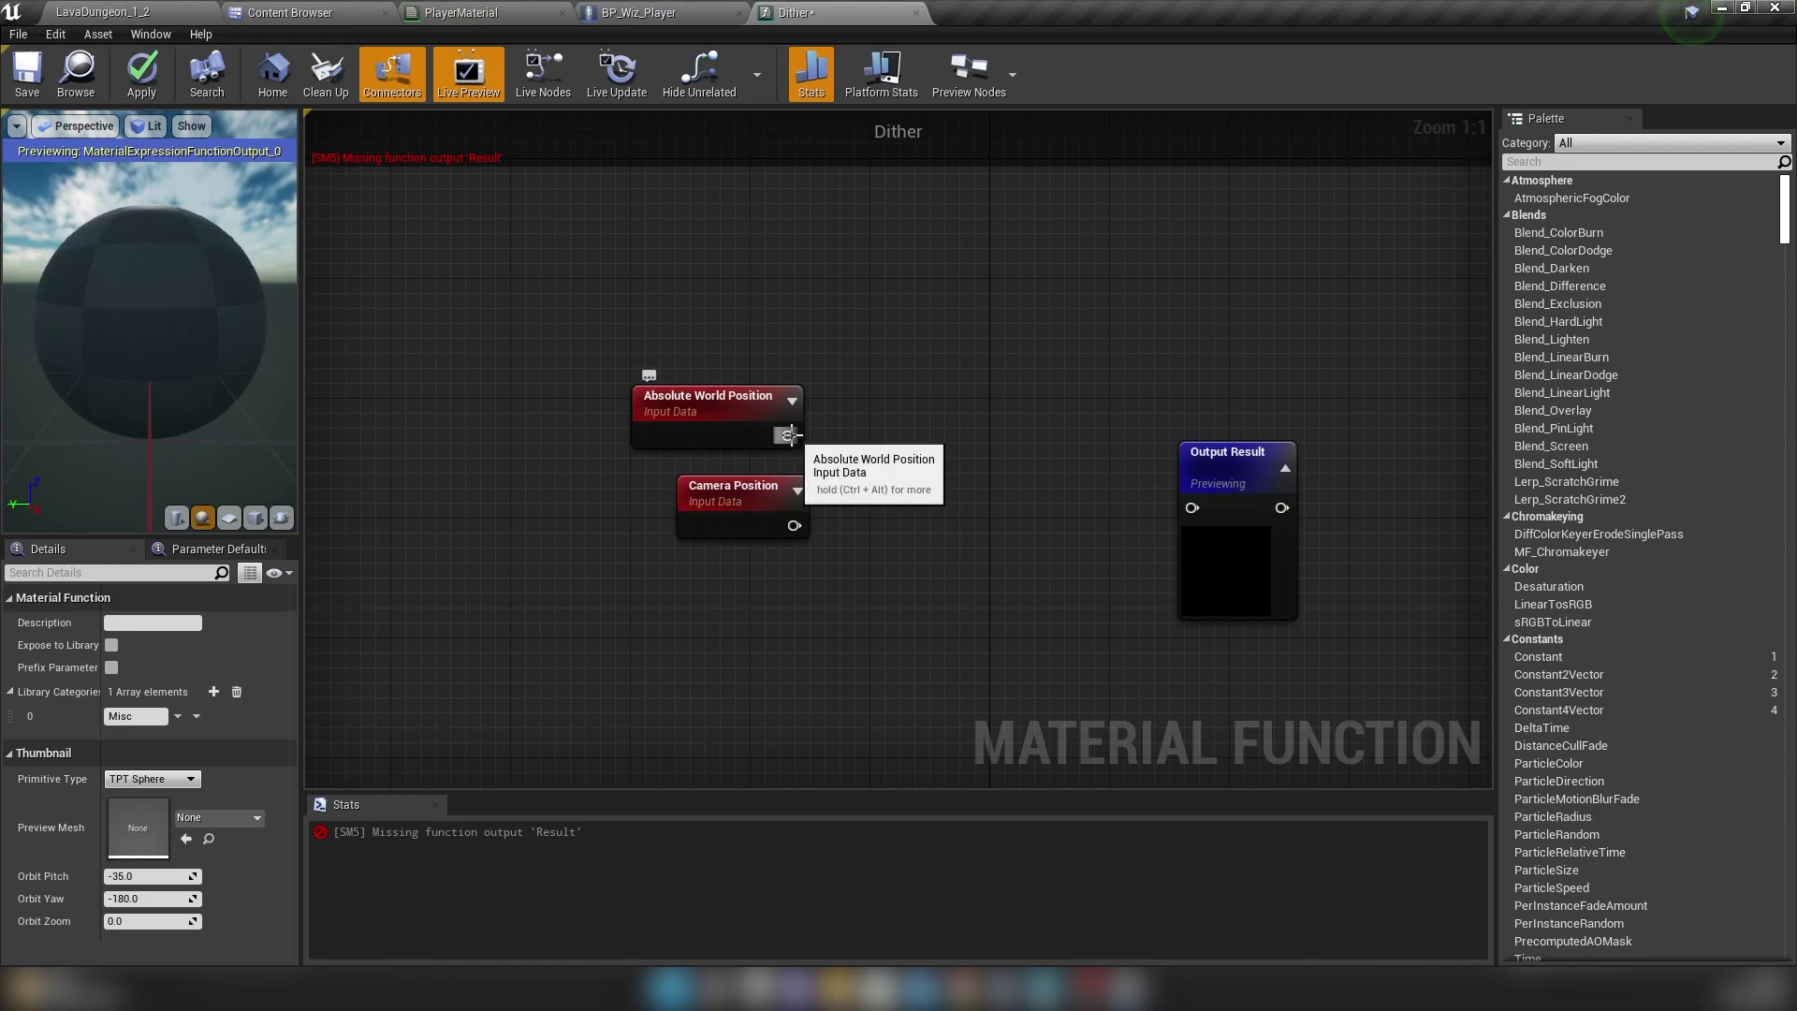
pyautogui.moveTo(789, 435); pyautogui.dragTo(841, 456)
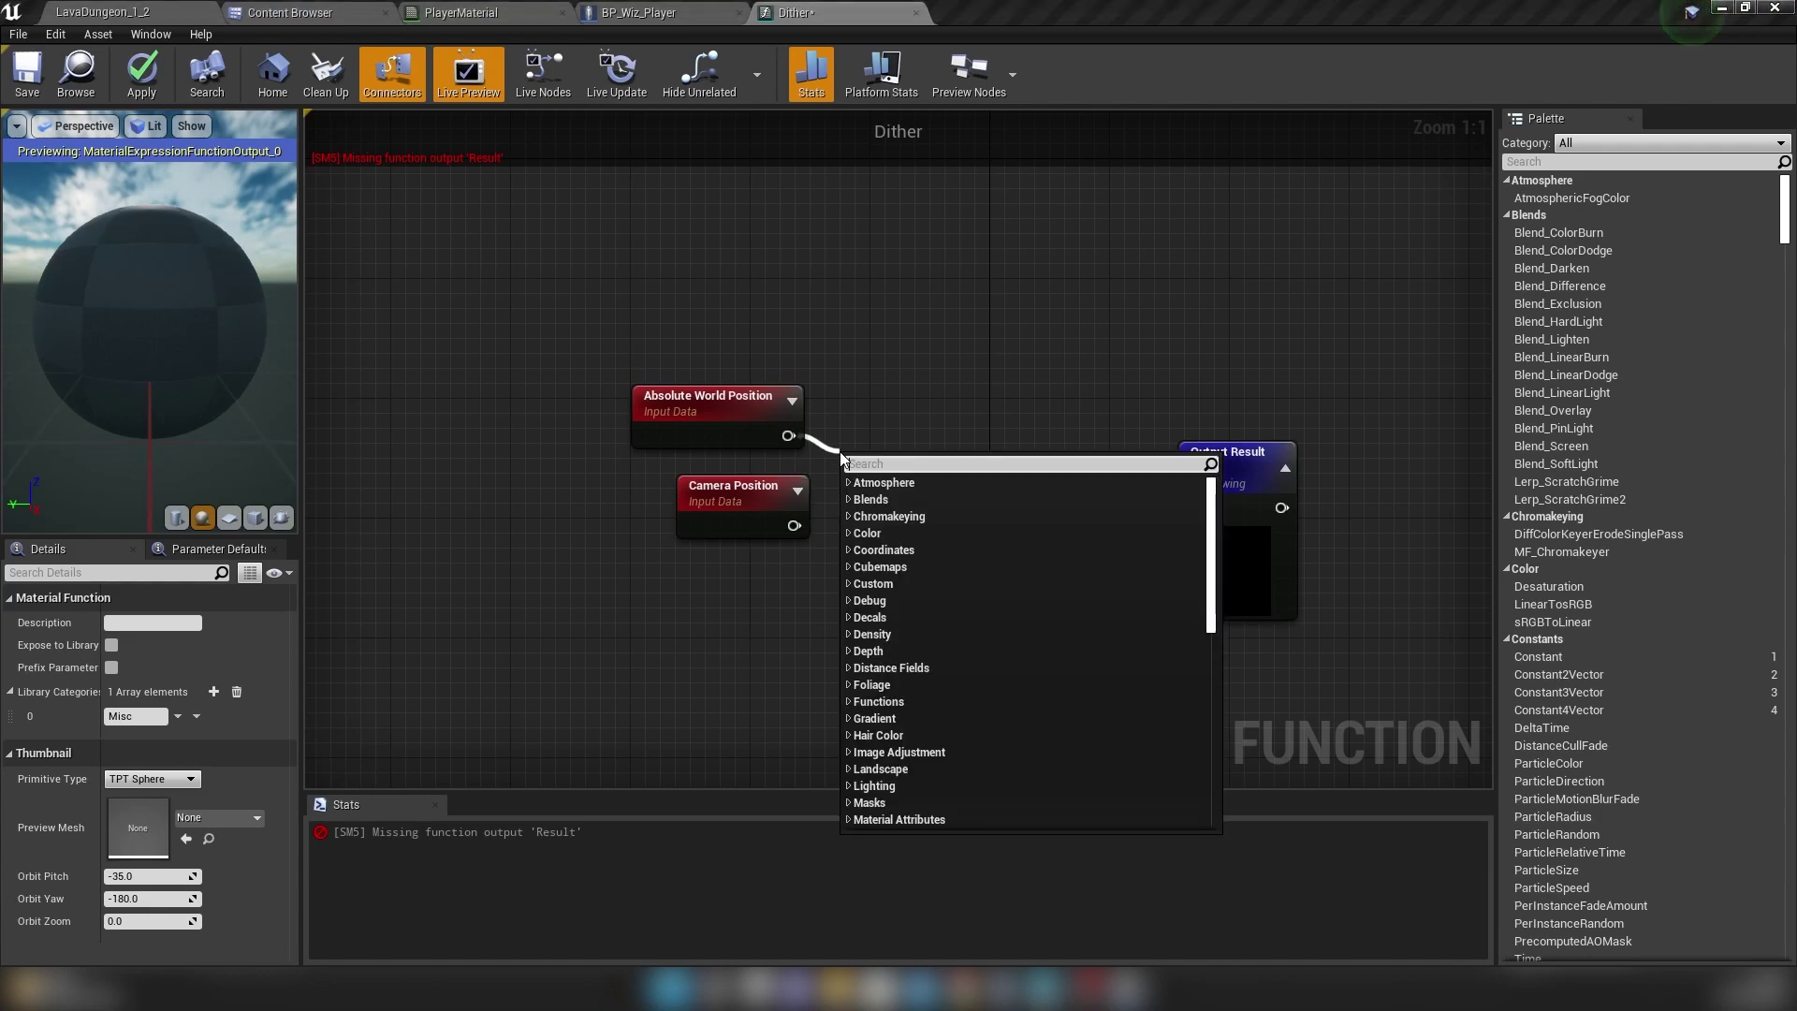
pyautogui.write('distance')
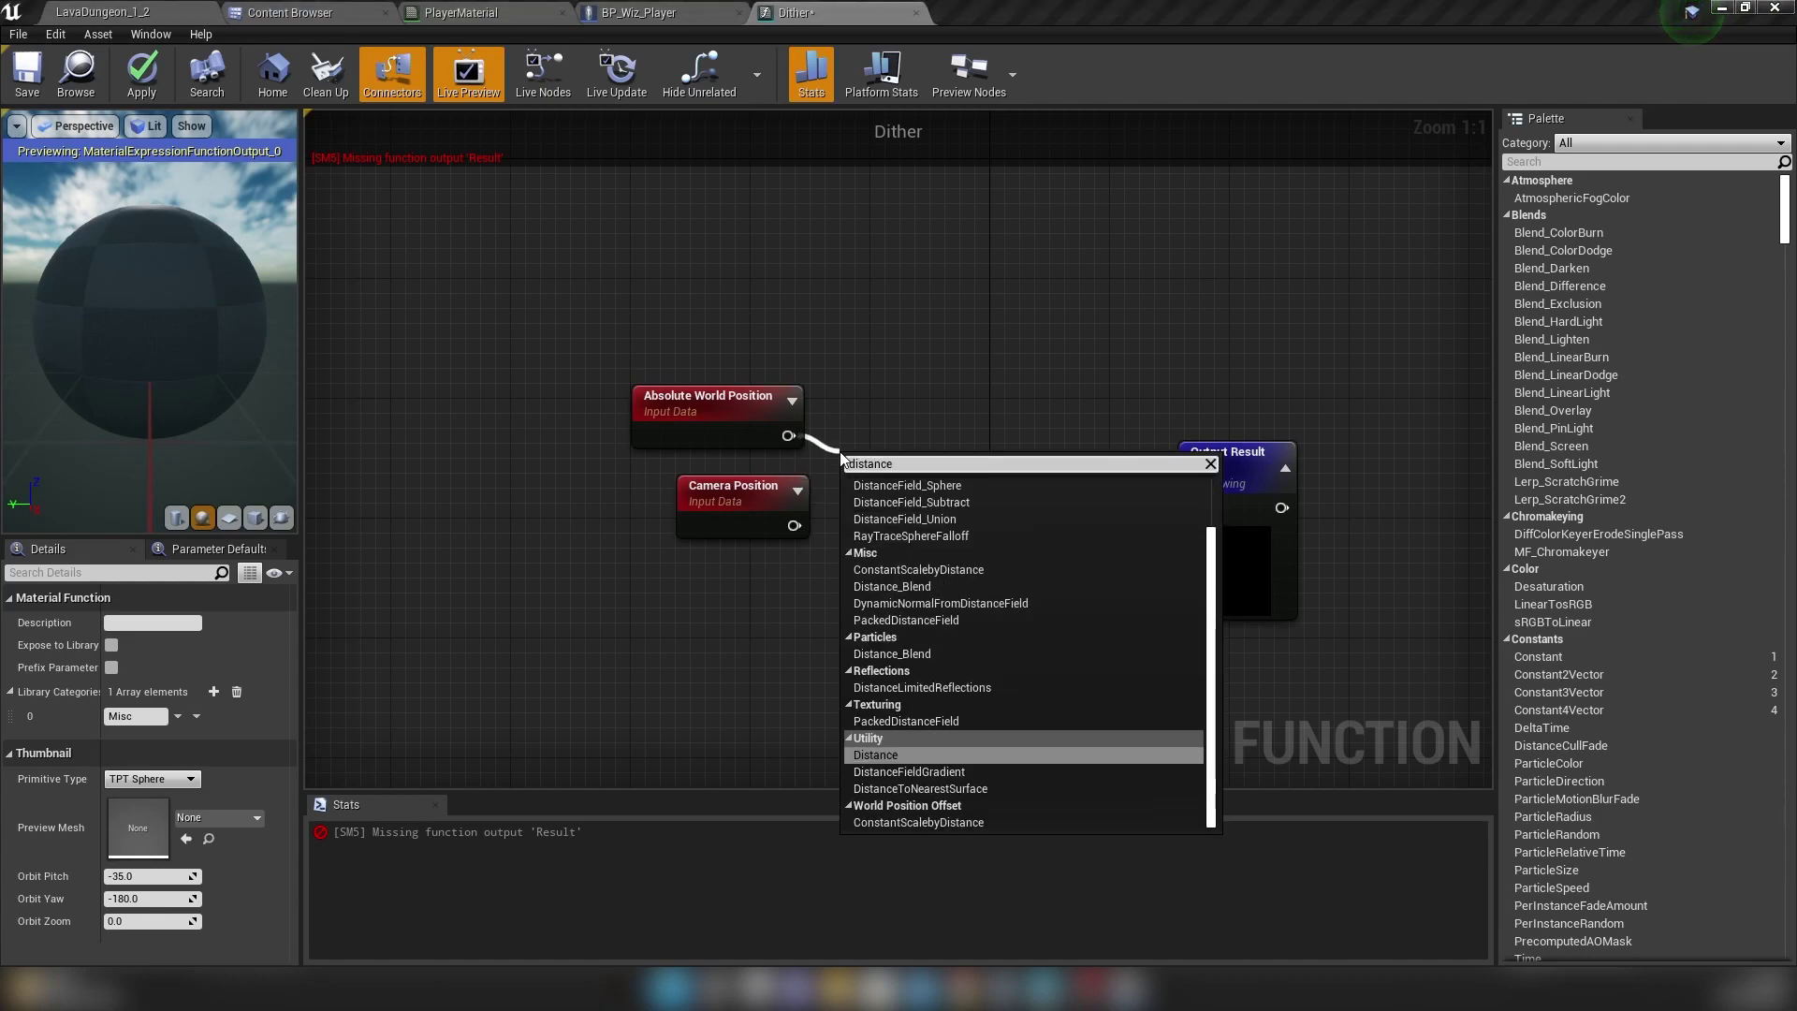
pyautogui.click(917, 755)
pyautogui.moveTo(839, 516); pyautogui.dragTo(854, 513)
pyautogui.moveTo(727, 295); pyautogui.dragTo(868, 562)
pyautogui.moveTo(888, 477)
pyautogui.mouseDown()
pyautogui.moveTo(753, 471)
pyautogui.moveTo(879, 487)
pyautogui.mouseUp()
# - Add a Divide node fed at A by the Distance output, and line it up with the Distance node
pyautogui.click(801, 485)
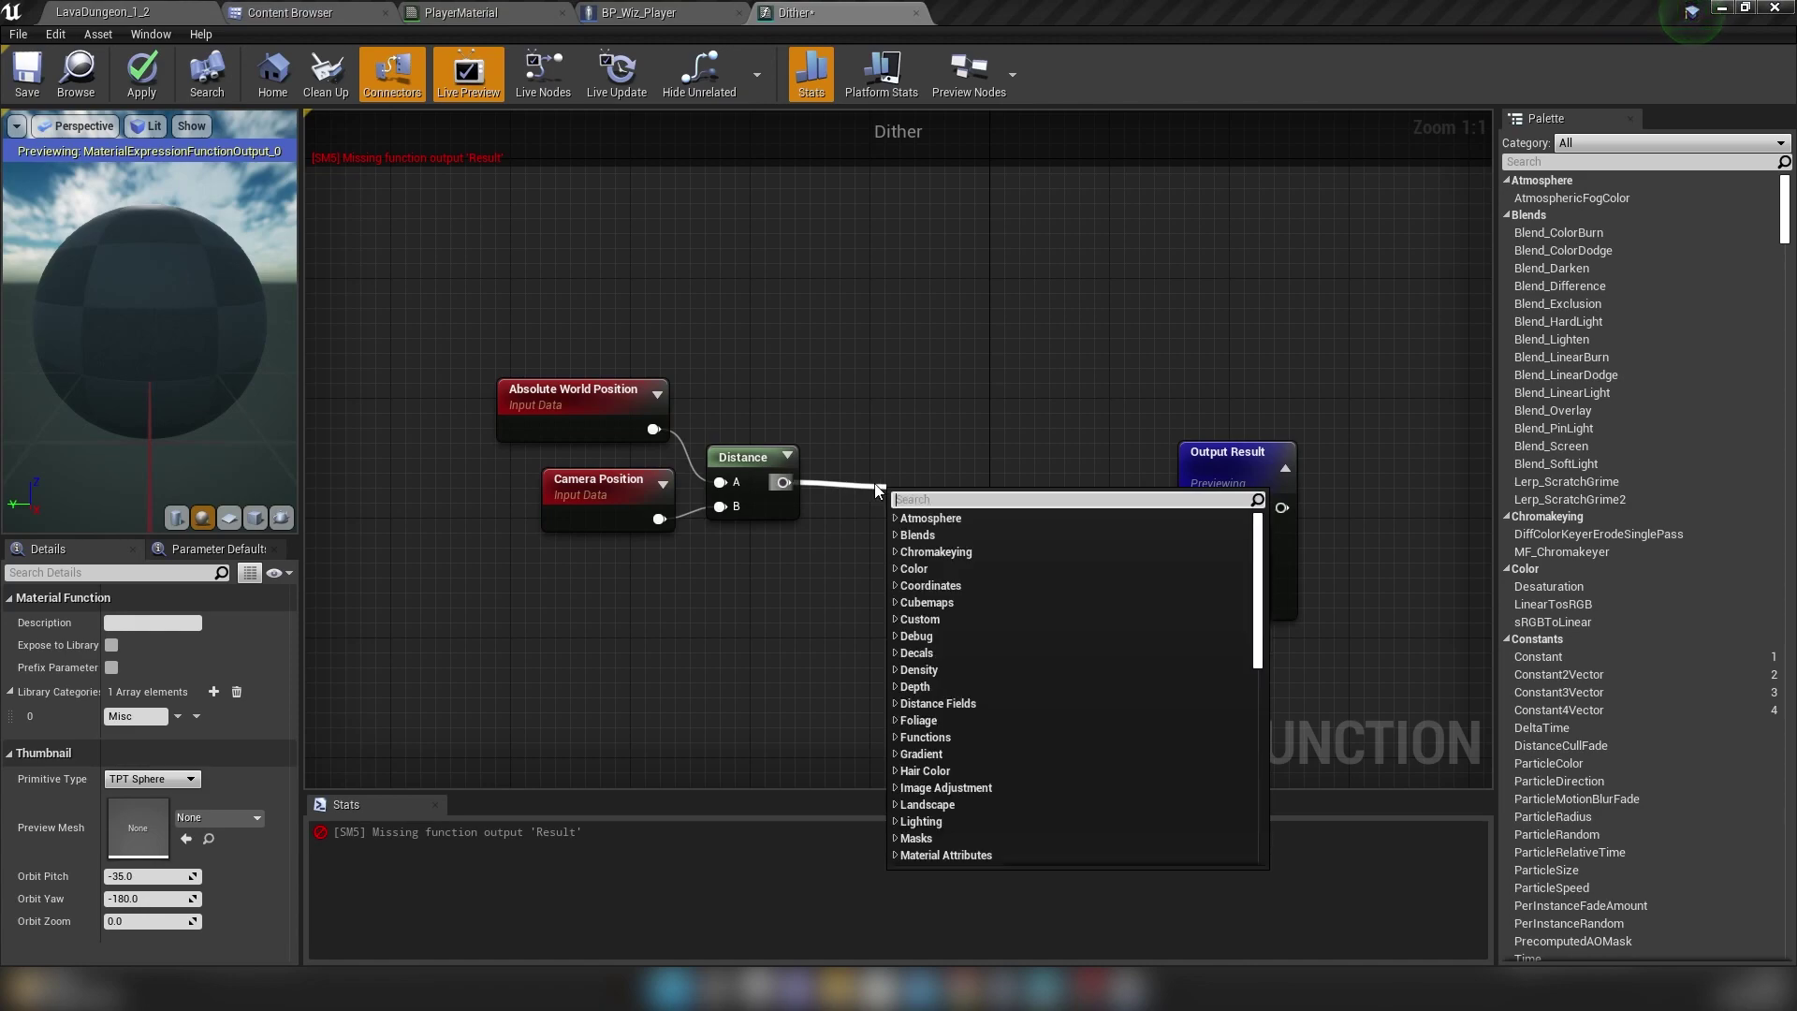
pyautogui.write('/')
pyautogui.click(926, 534)
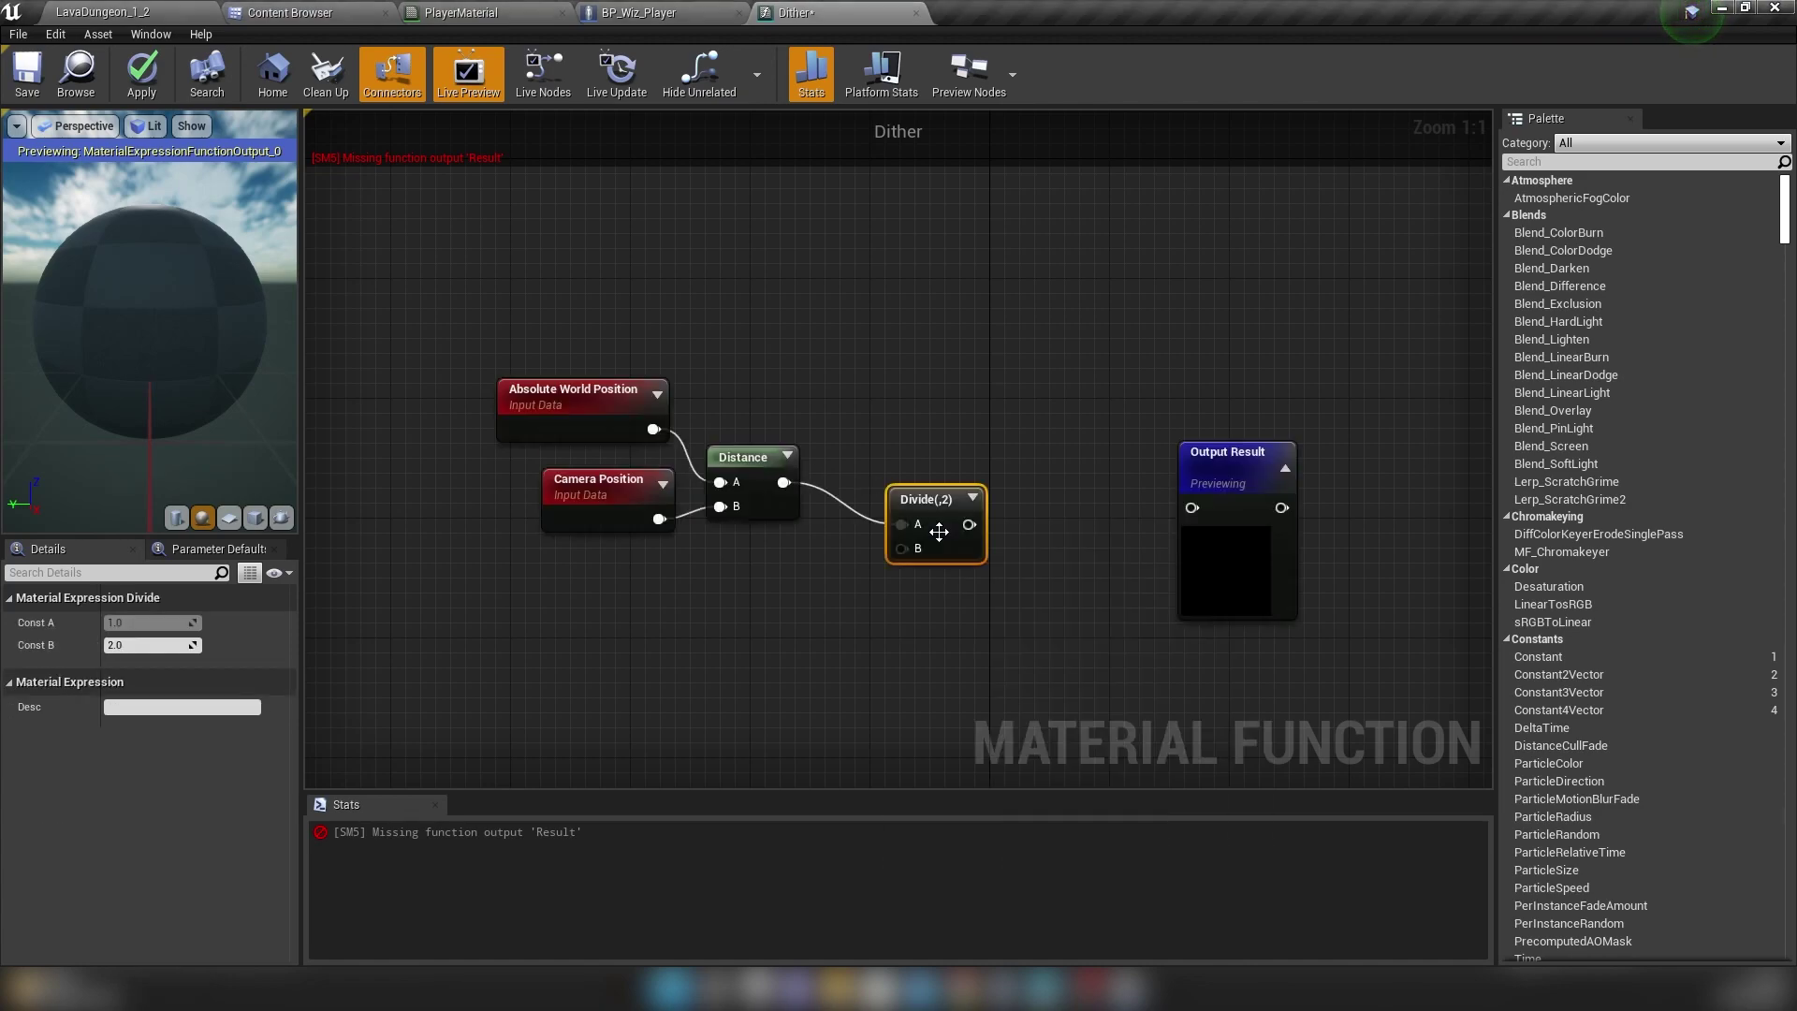
pyautogui.click(951, 445)
pyautogui.moveTo(933, 493); pyautogui.dragTo(930, 466)
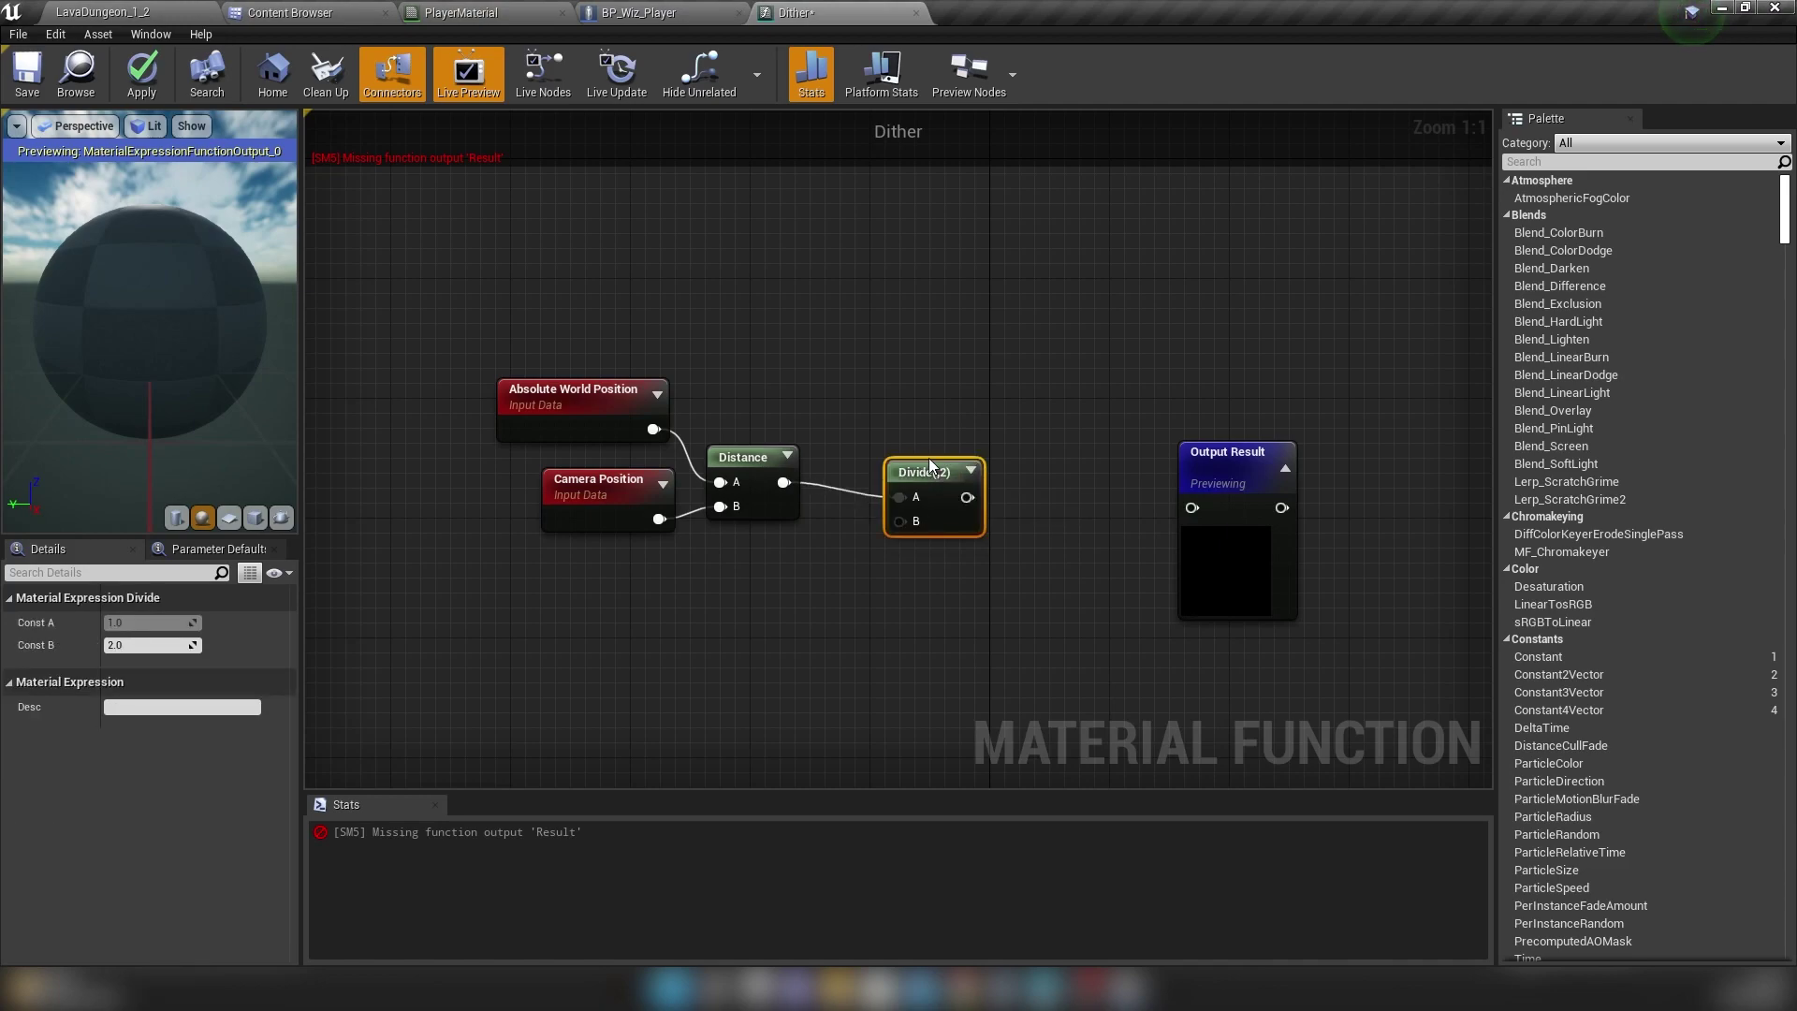
# - Add a FunctionInput node to the graph and set its input type to Function Input Scalar
pyautogui.click(811, 604)
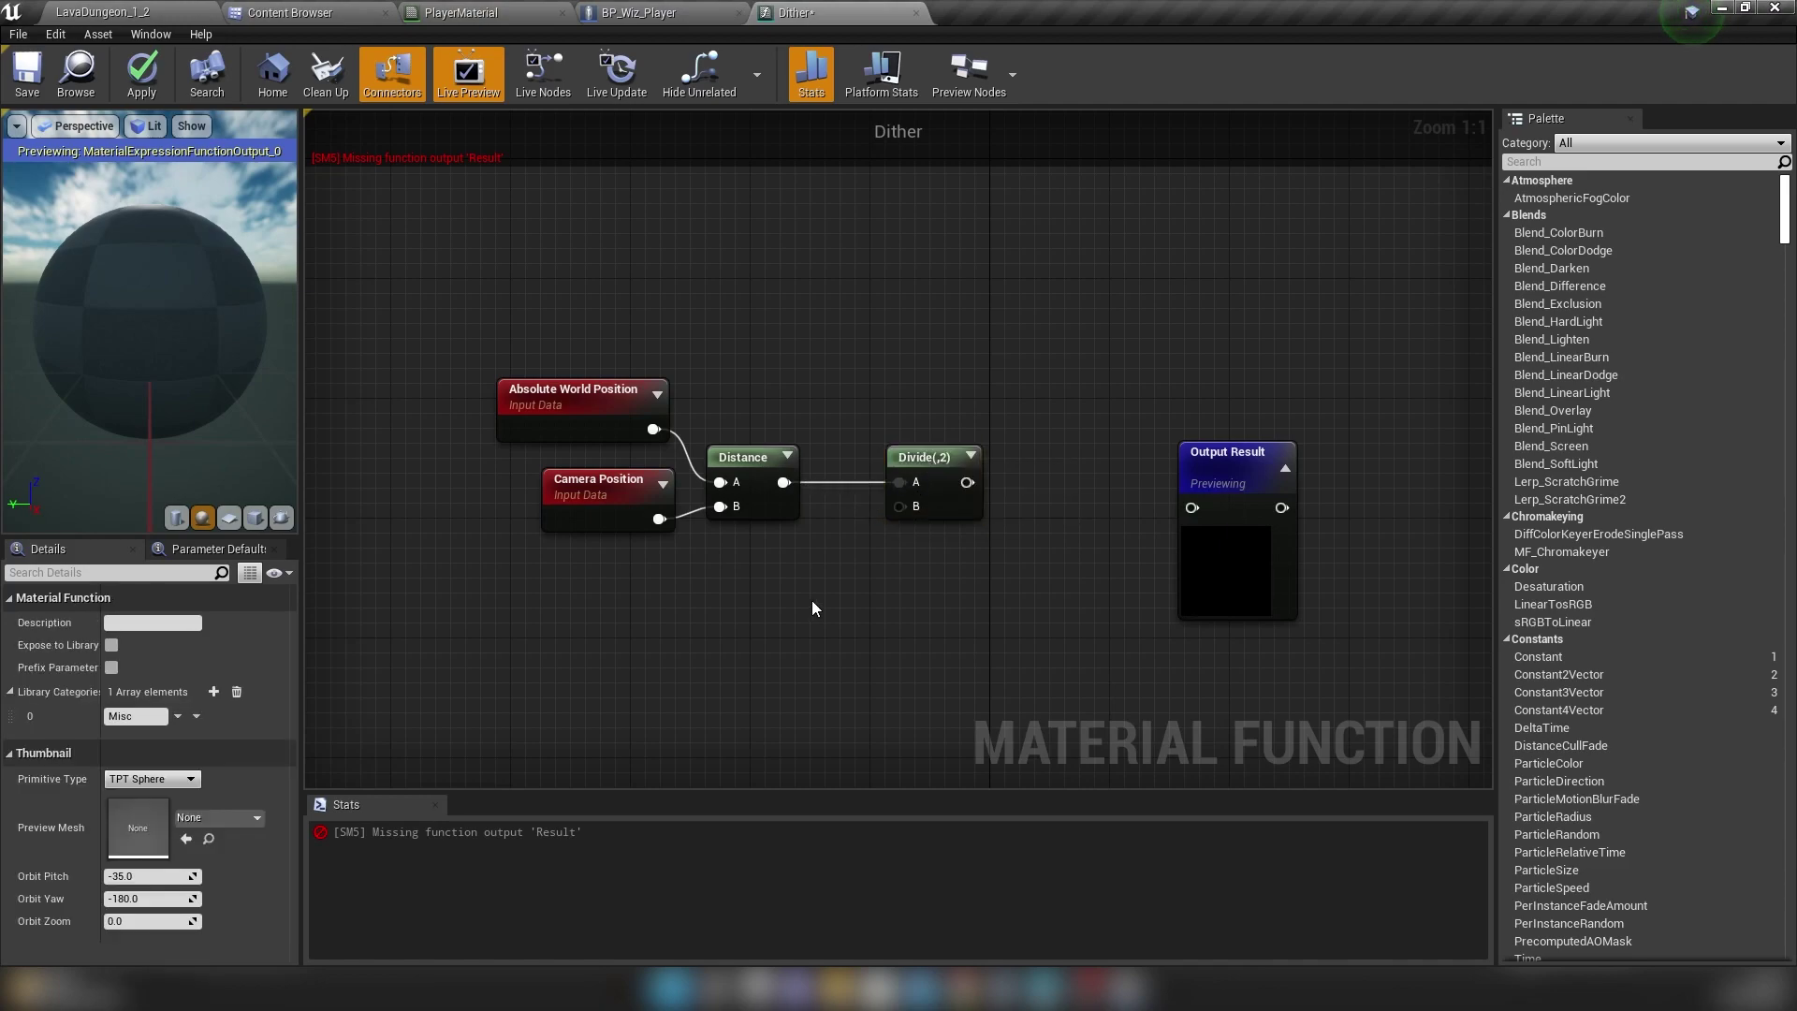
pyautogui.rightClick(811, 603)
pyautogui.write('input')
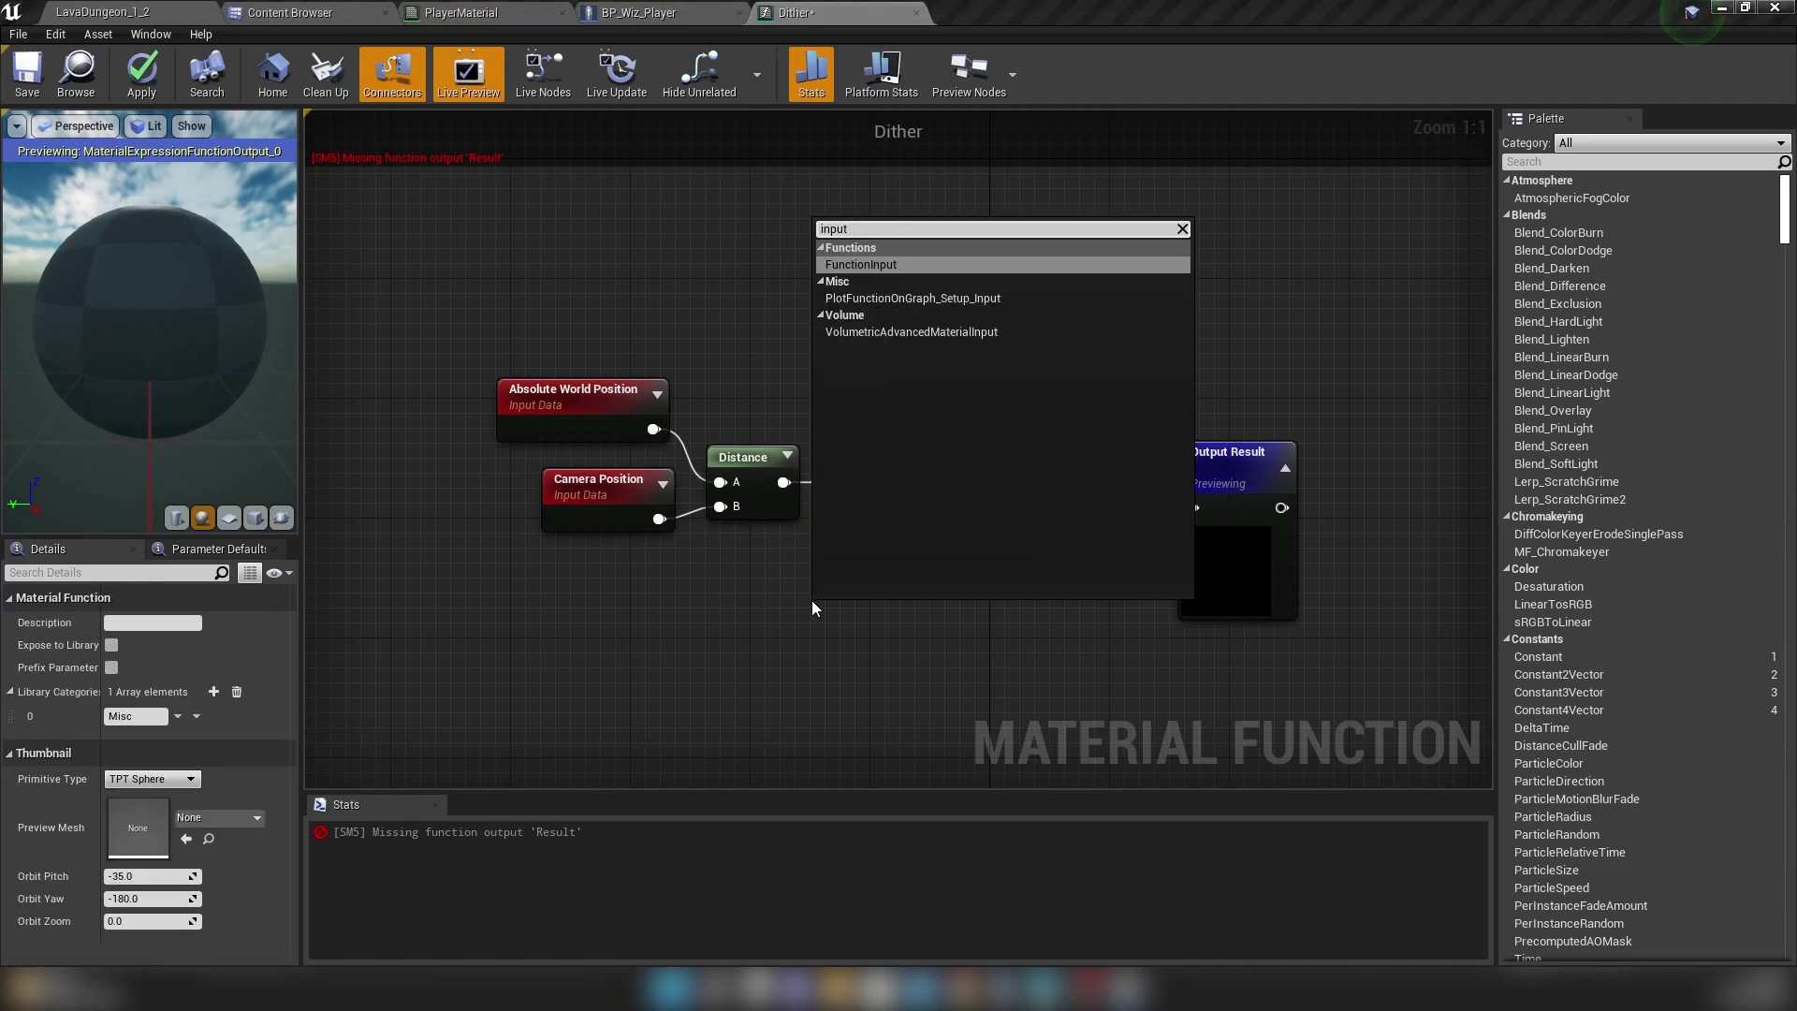
pyautogui.click(896, 266)
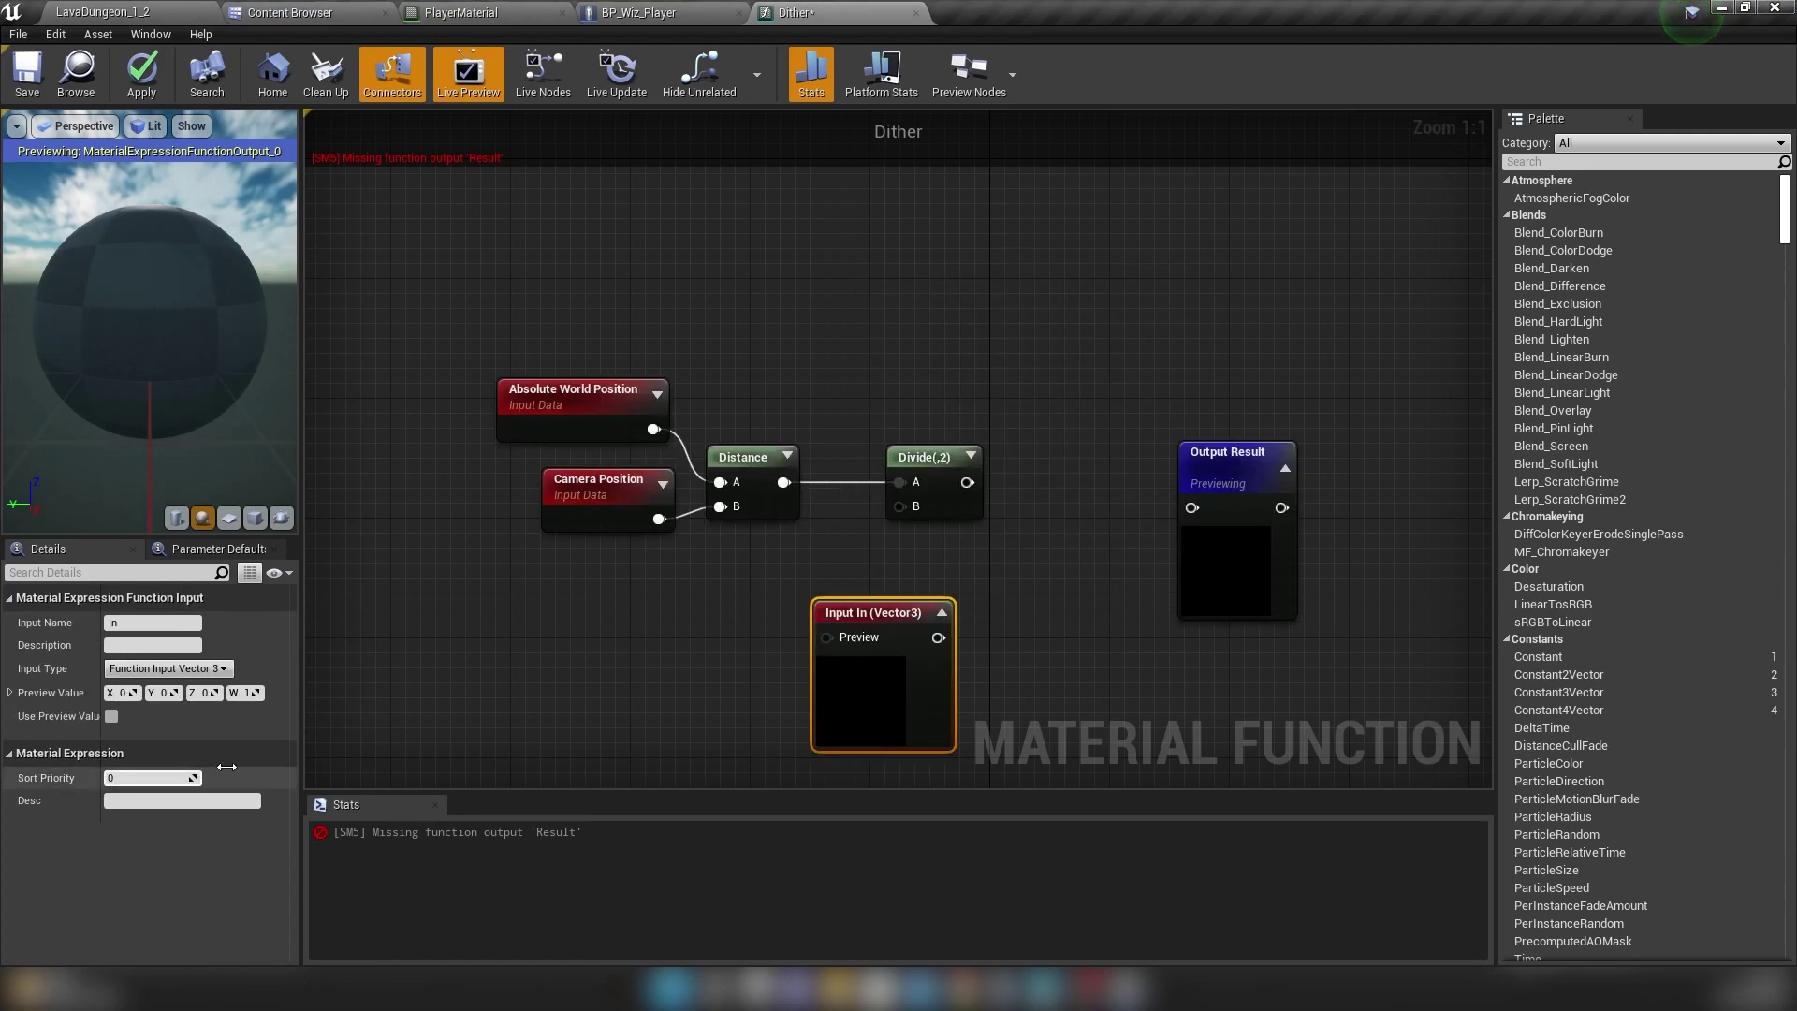
pyautogui.click(174, 668)
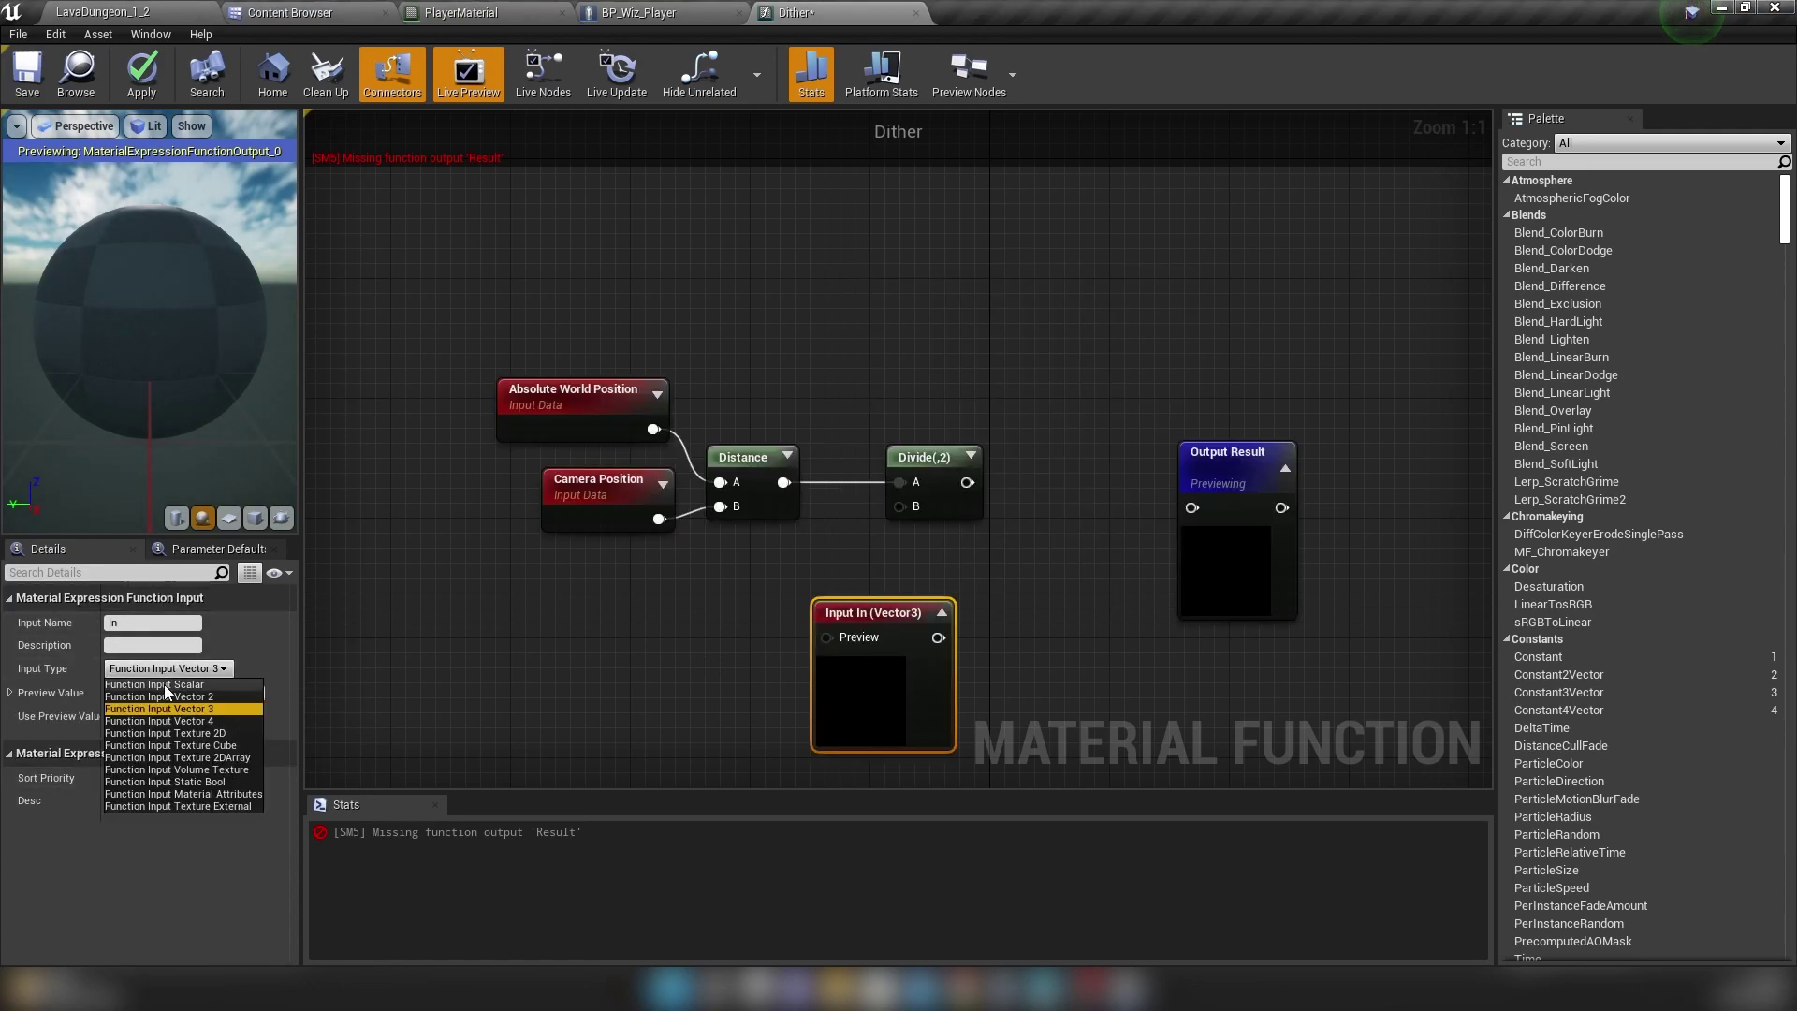
pyautogui.click(165, 683)
# - Place the scalar input node beneath the Distance node and connect its output to Divide's B input
pyautogui.moveTo(833, 610); pyautogui.dragTo(728, 607)
pyautogui.click(869, 577)
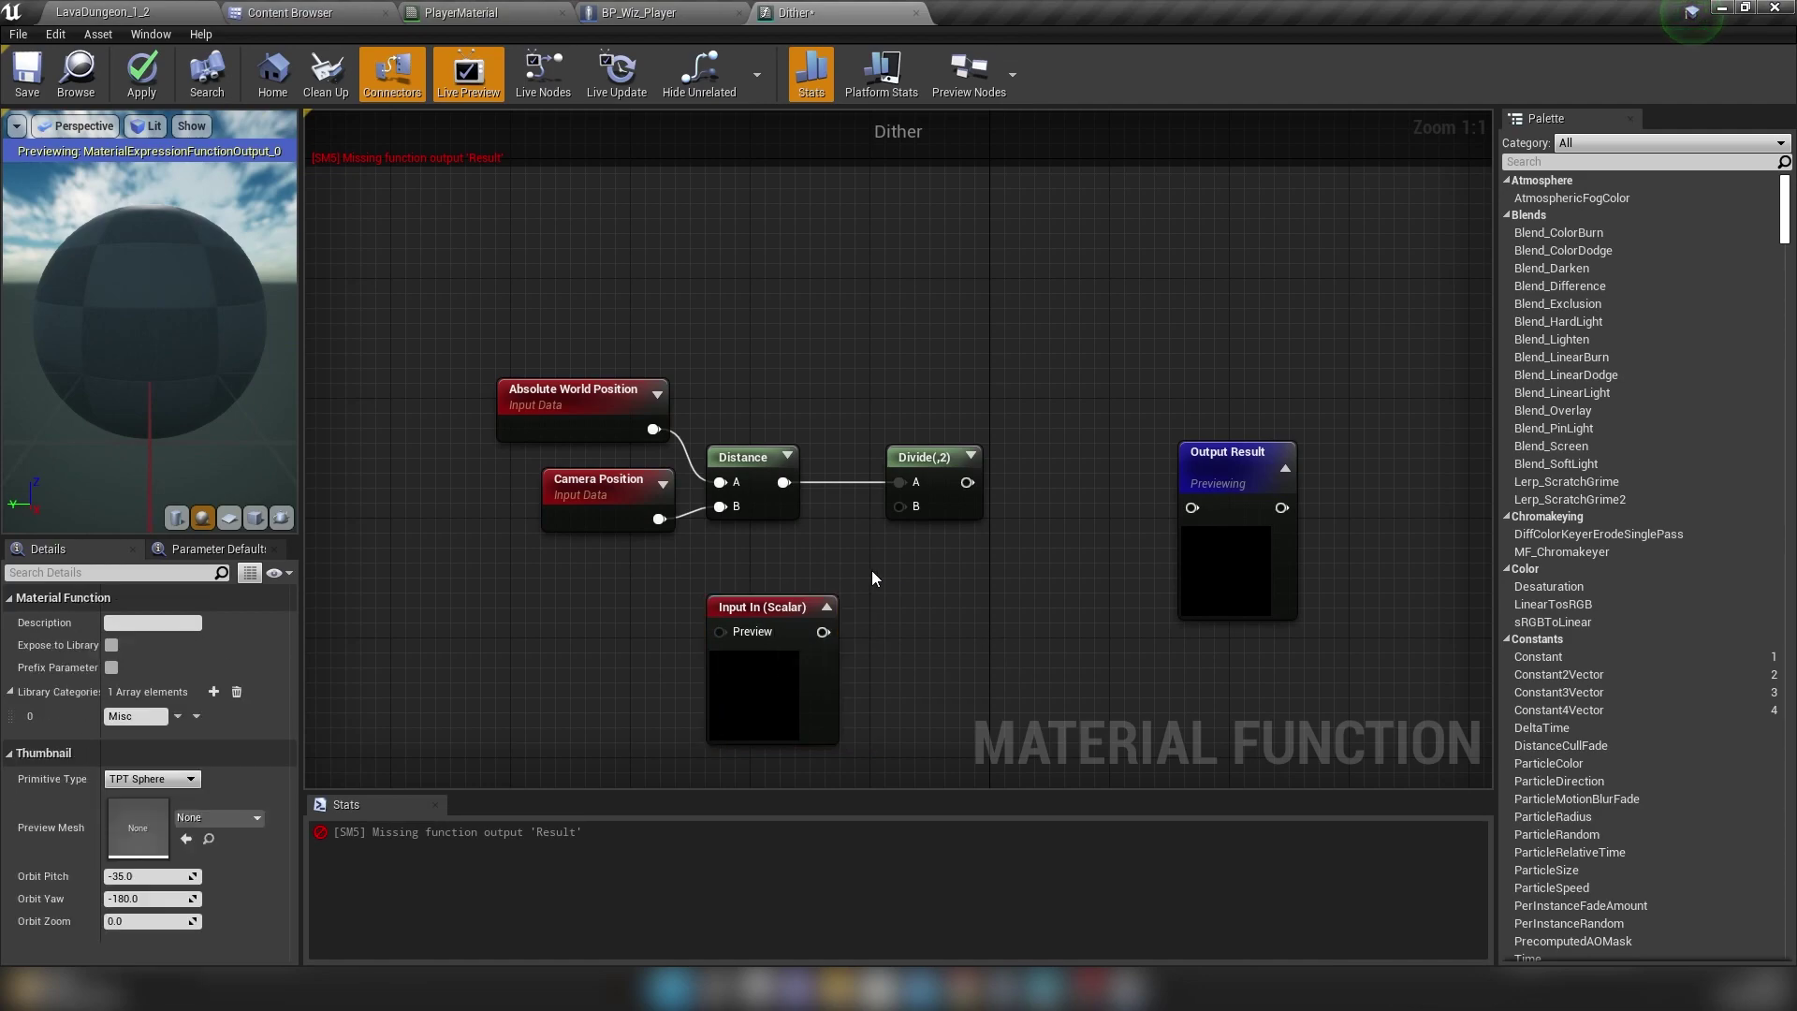
pyautogui.moveTo(855, 622); pyautogui.dragTo(897, 576, button='right')
pyautogui.moveTo(864, 586); pyautogui.dragTo(941, 461)
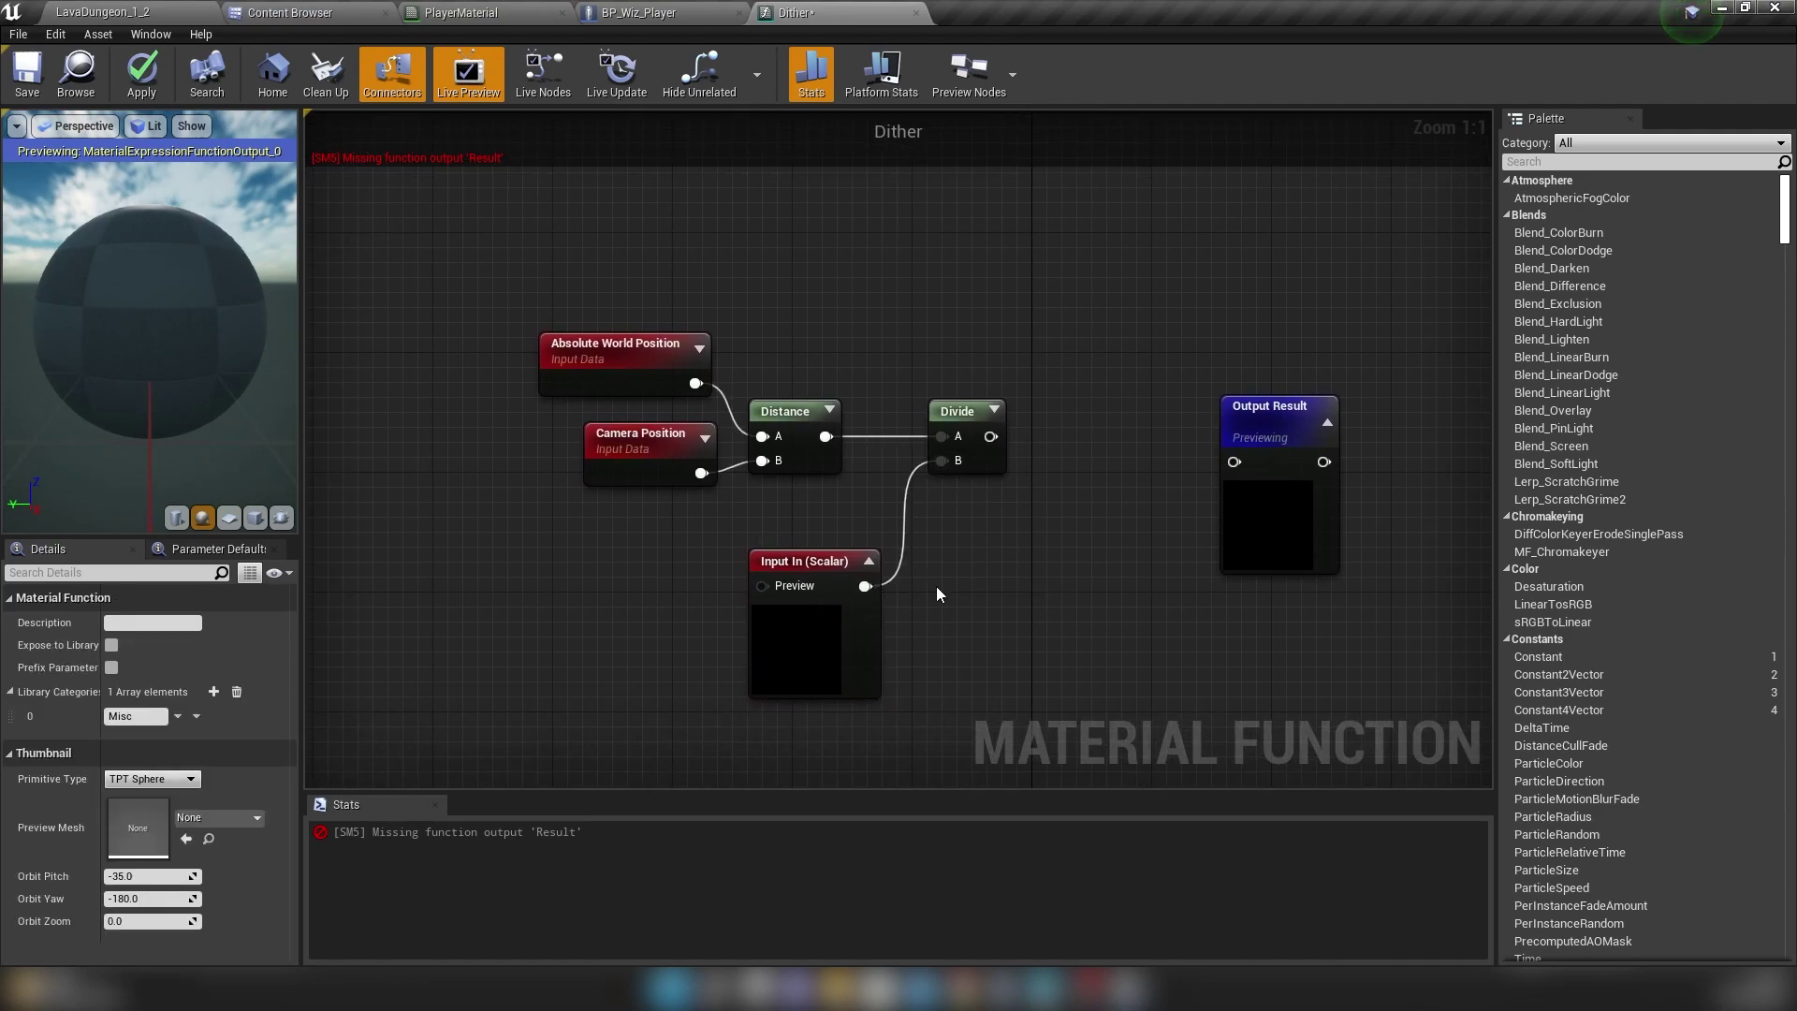
# - Spread out the Absolute World Position, Camera Position and Distance nodes farther from the Divide node
pyautogui.moveTo(939, 593); pyautogui.dragTo(1103, 537, button='right')
pyautogui.click(1006, 580)
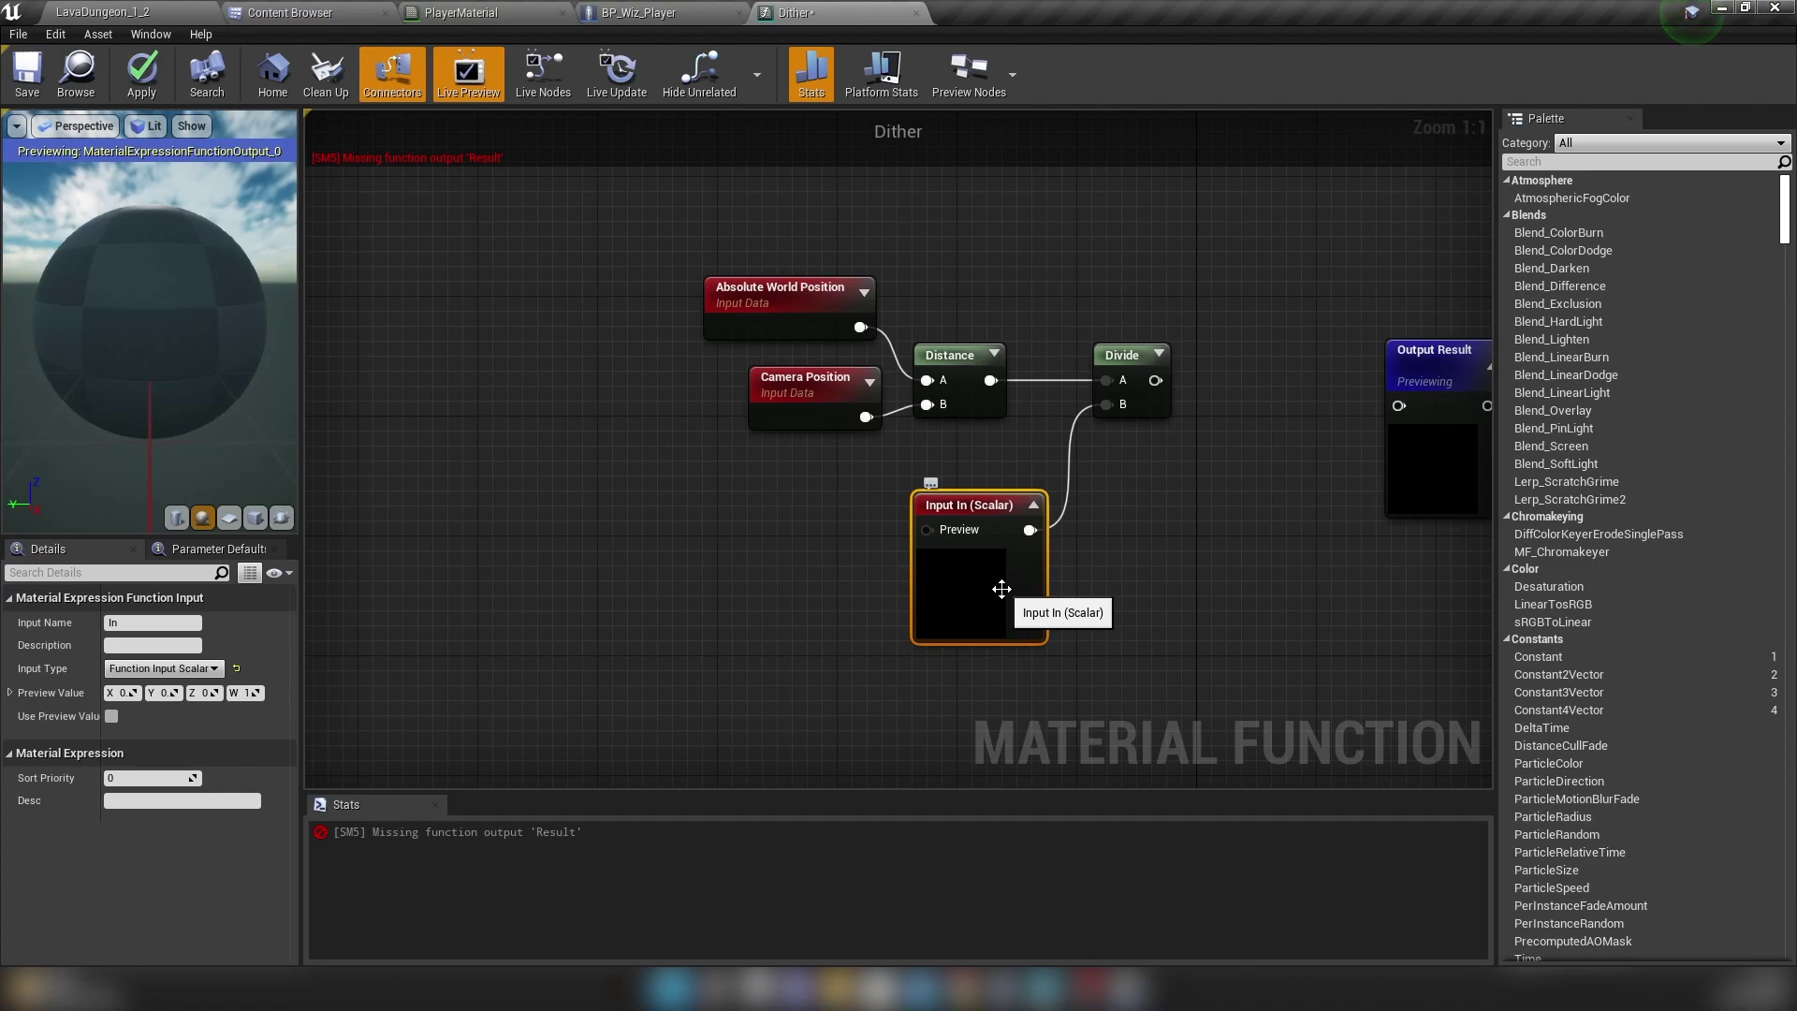
pyautogui.moveTo(842, 217); pyautogui.dragTo(930, 323)
pyautogui.moveTo(783, 335); pyautogui.dragTo(736, 381)
pyautogui.click(819, 313)
pyautogui.click(970, 242)
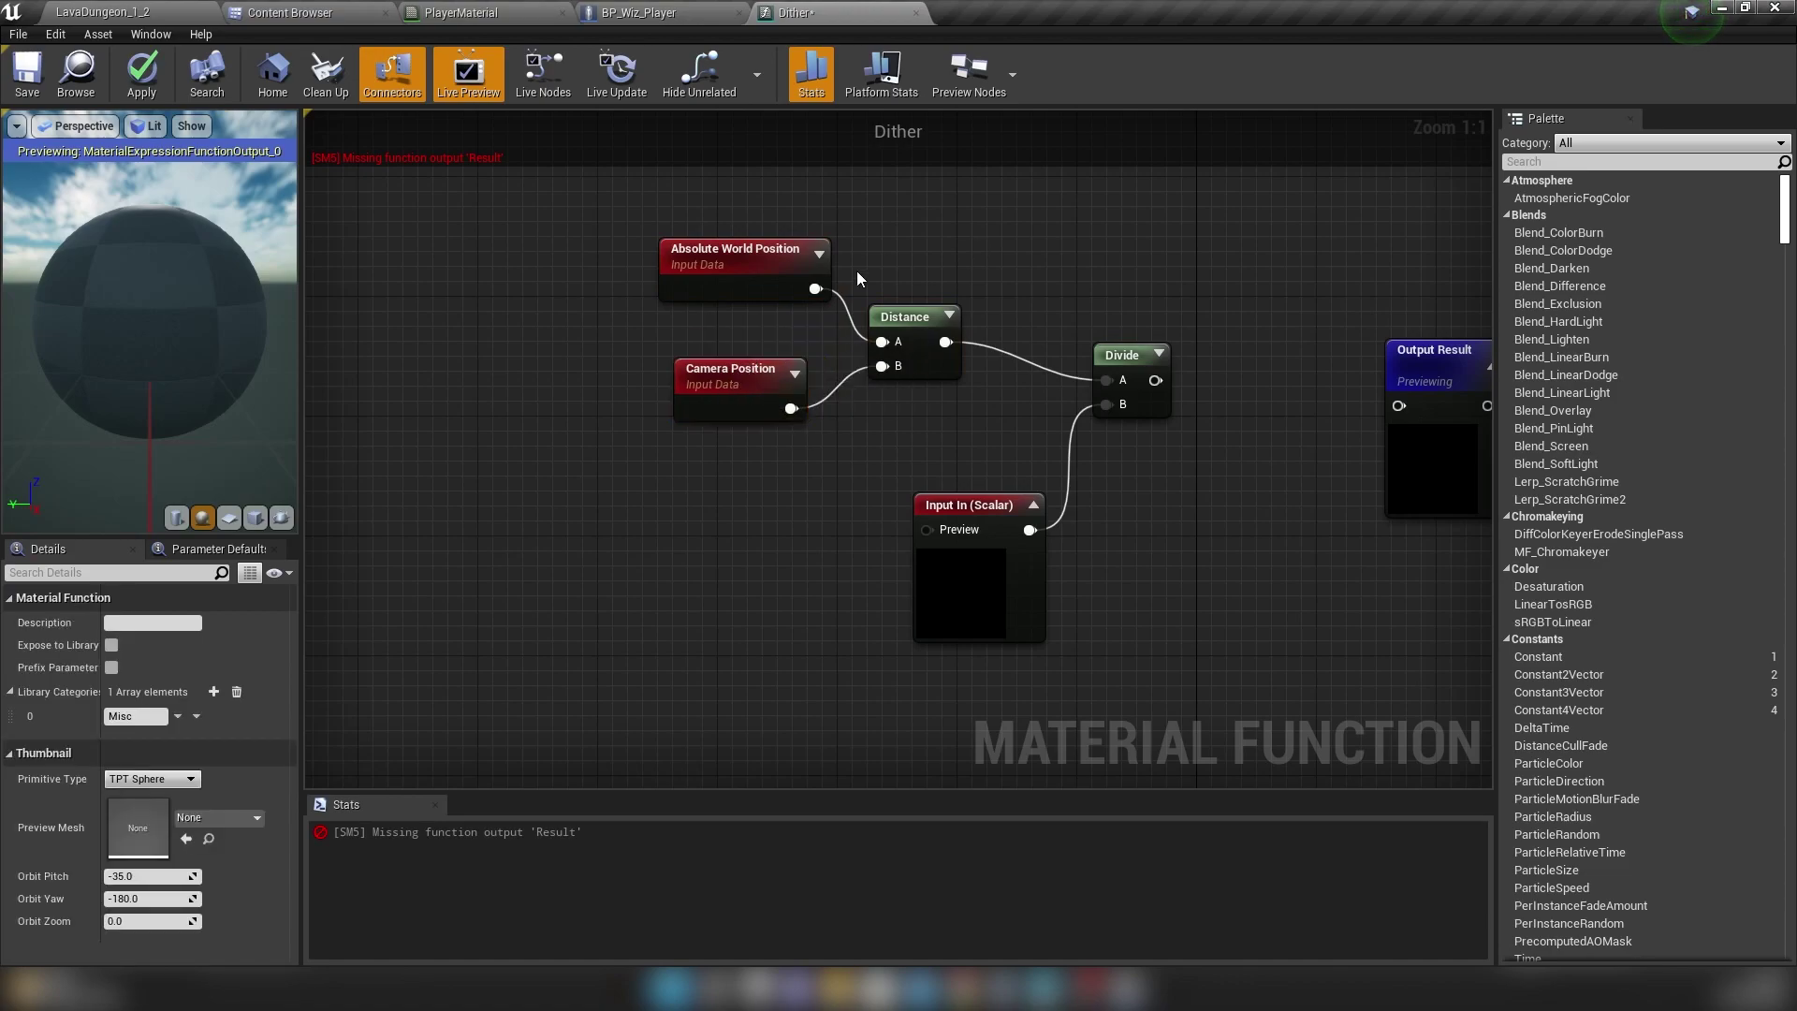
# - Name the scalar function input Distance and set its preview X value to 200
pyautogui.moveTo(978, 521); pyautogui.dragTo(946, 505)
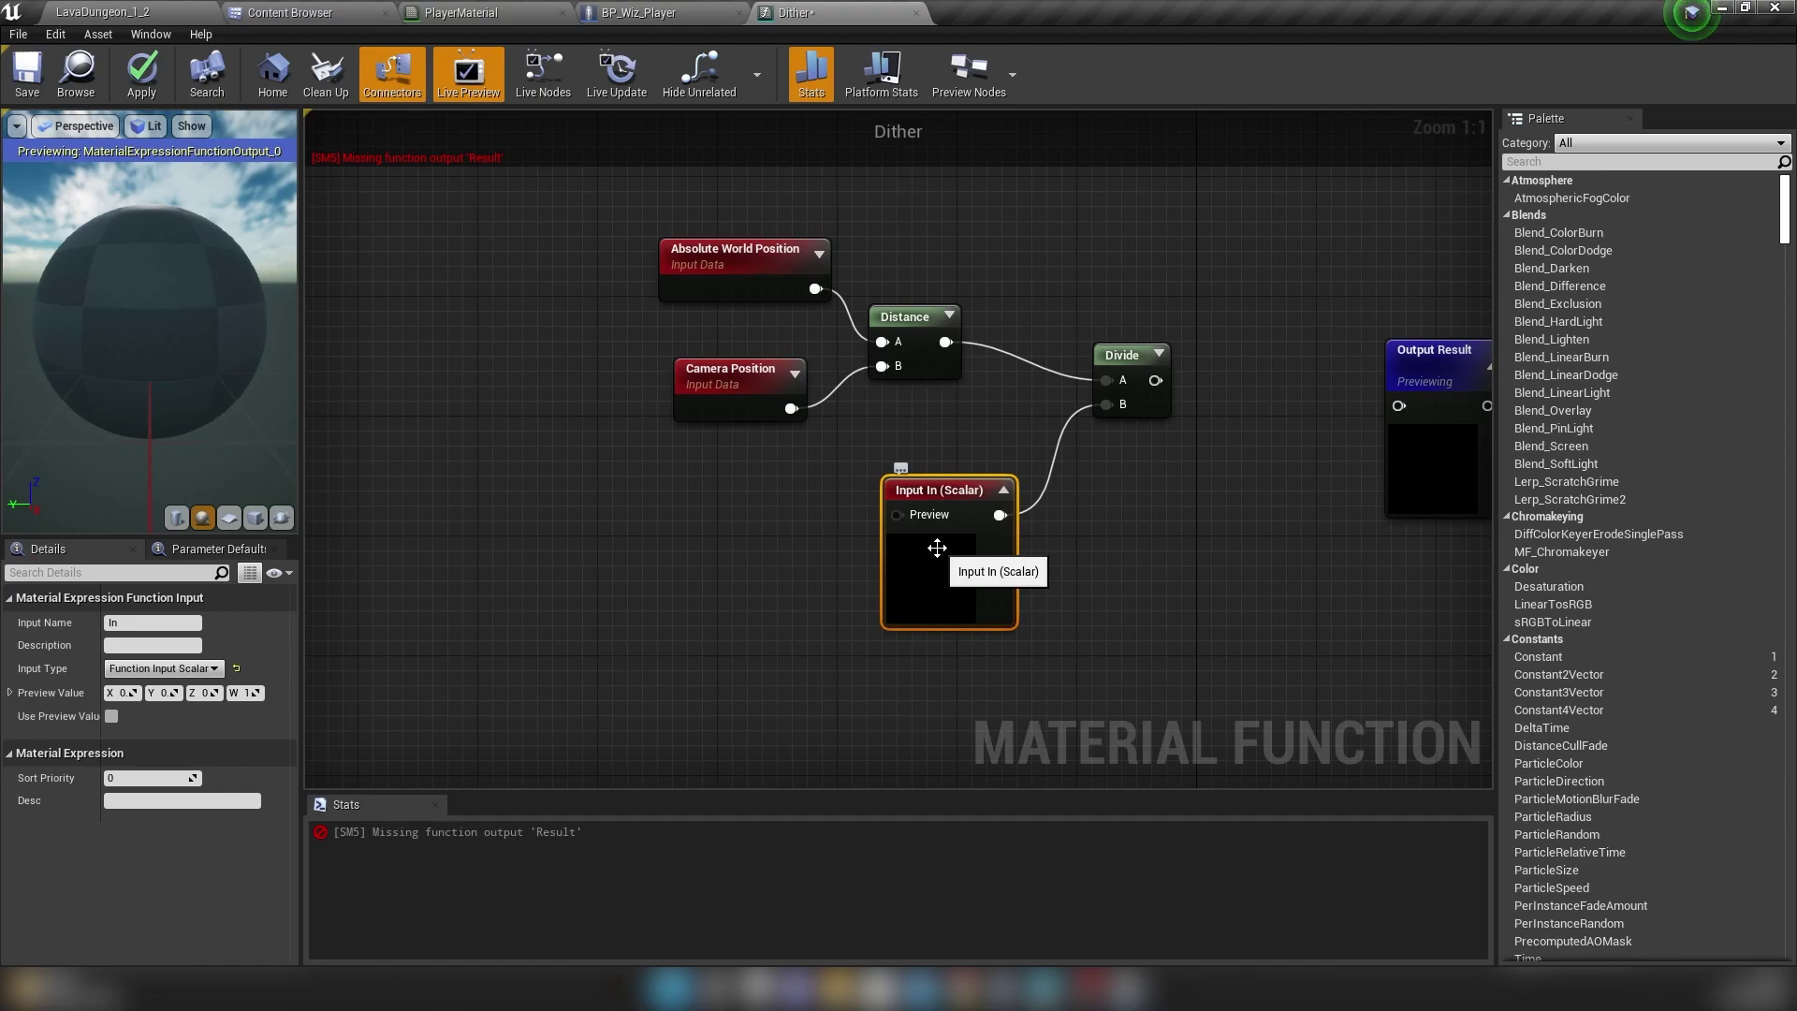
pyautogui.click(105, 622)
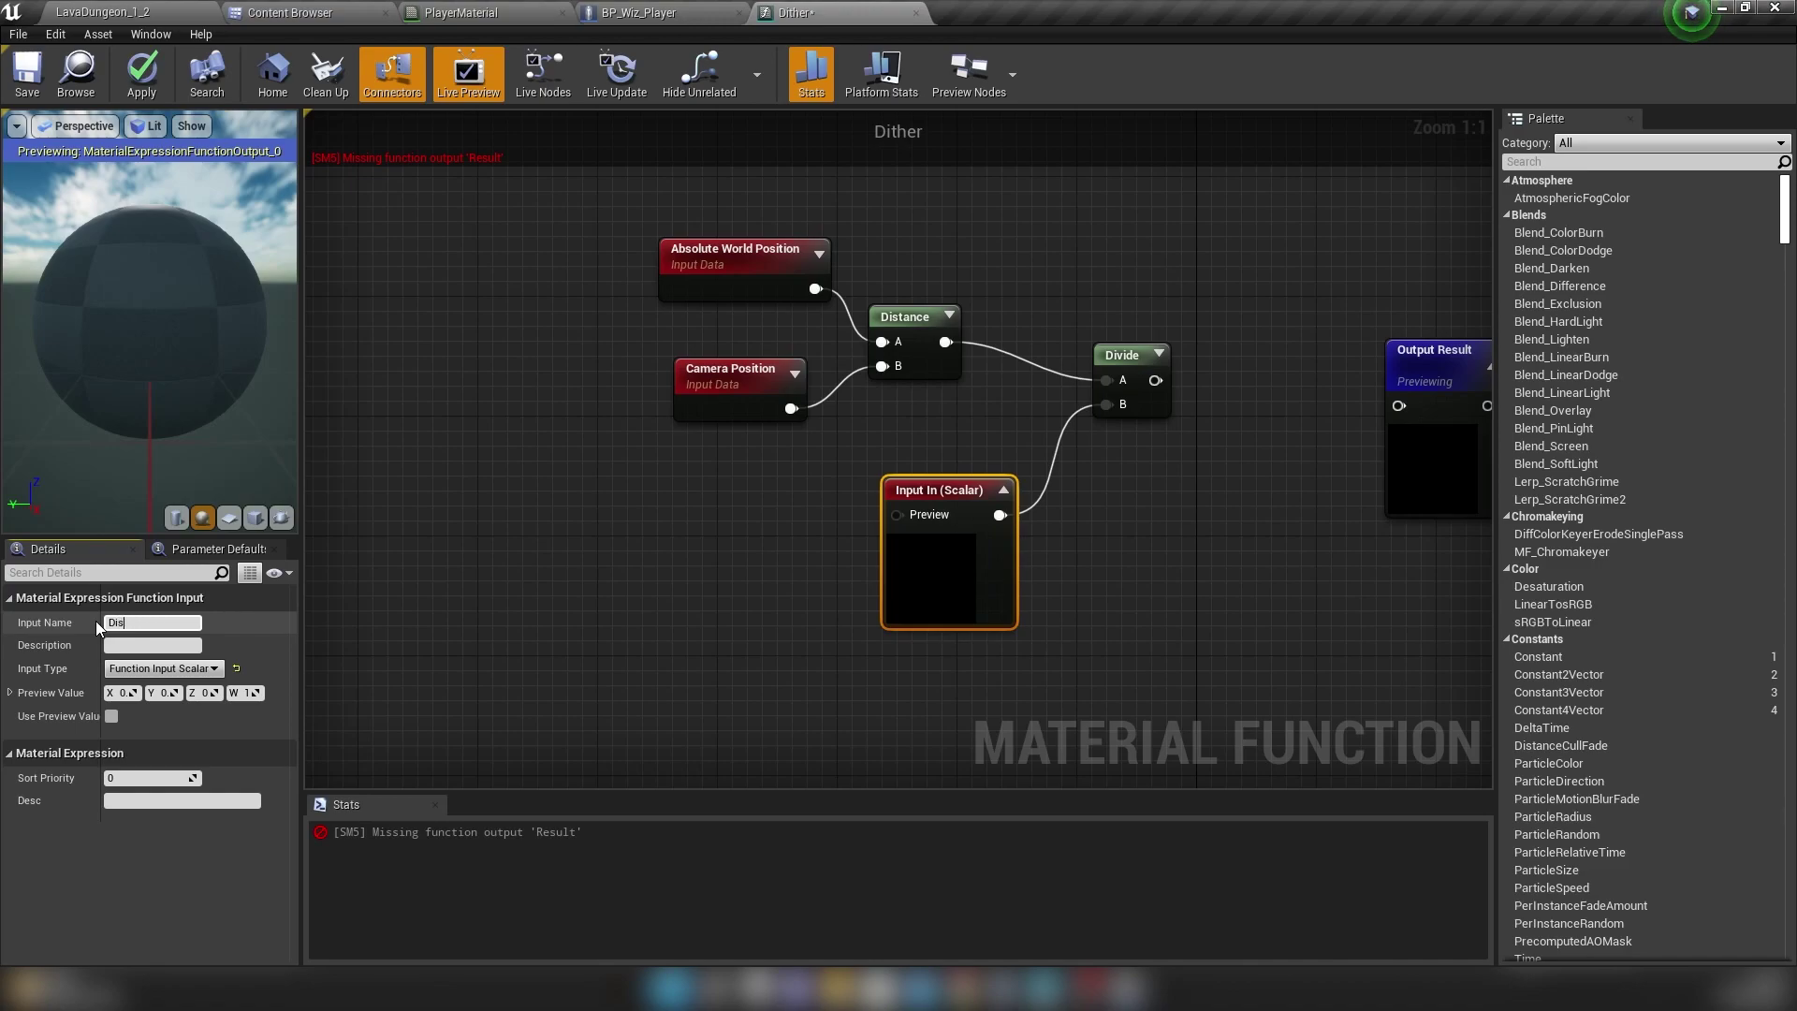
pyautogui.press('Return')
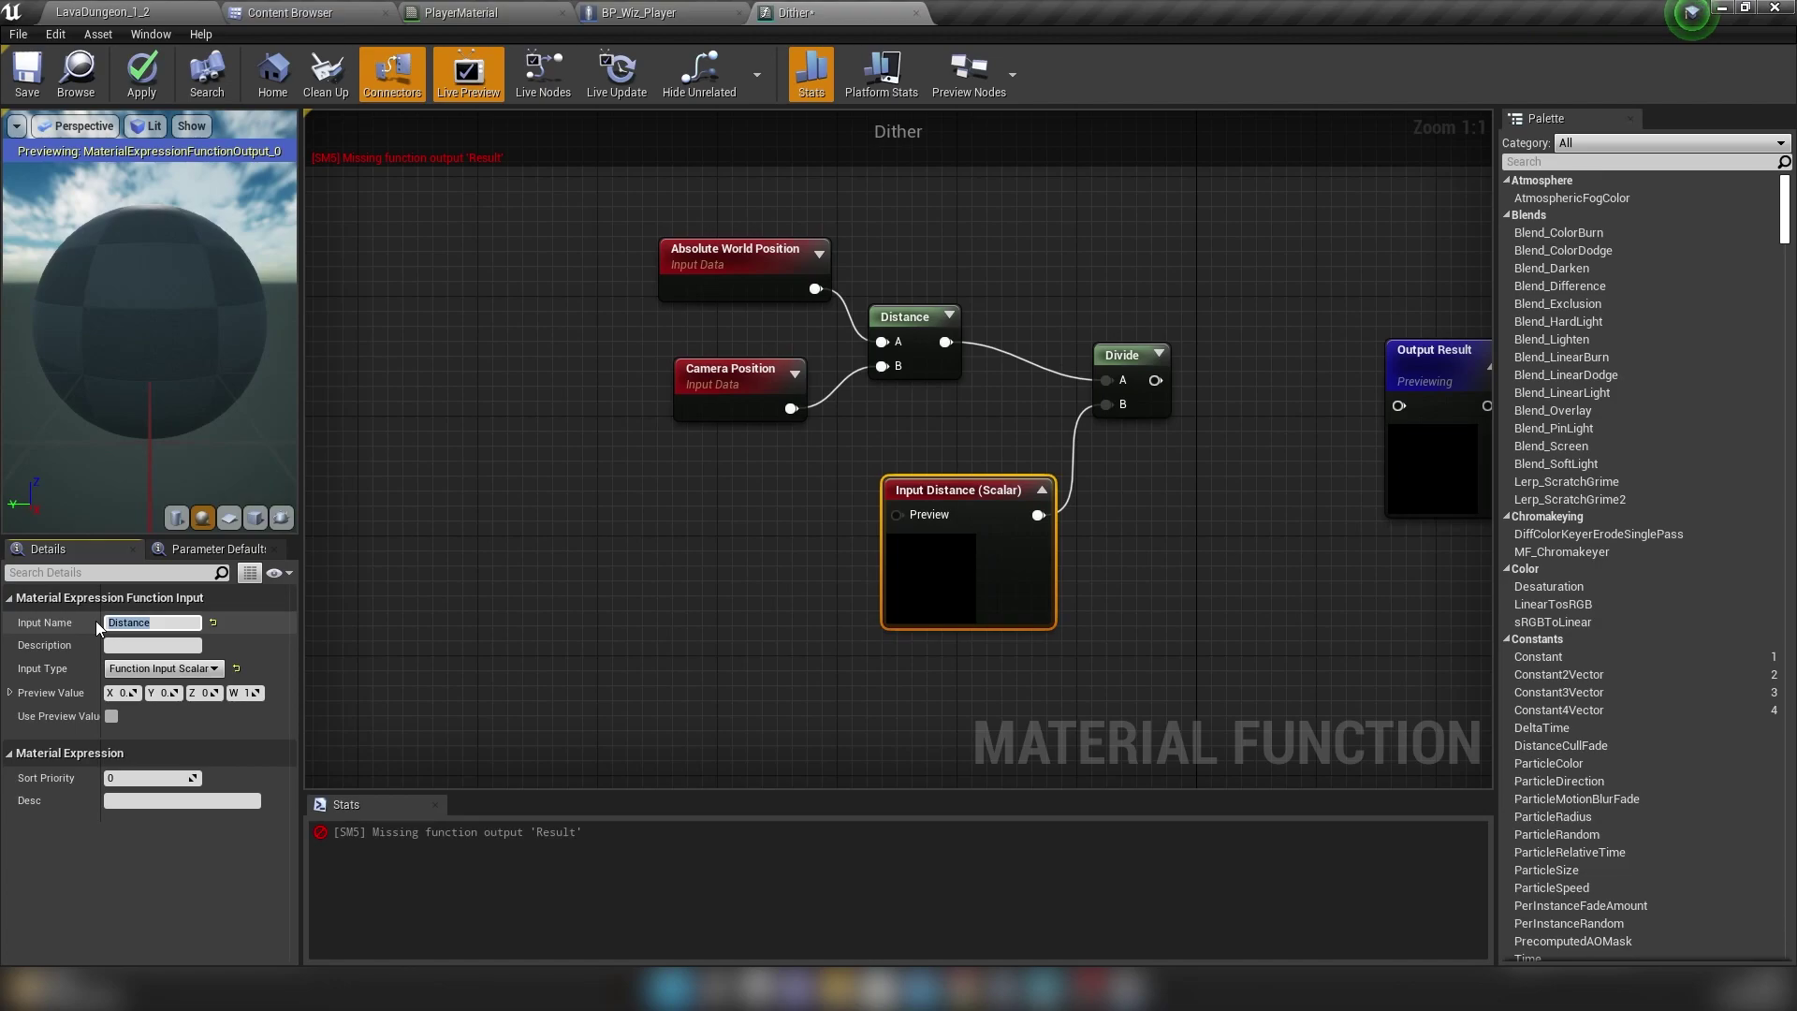
pyautogui.click(131, 692)
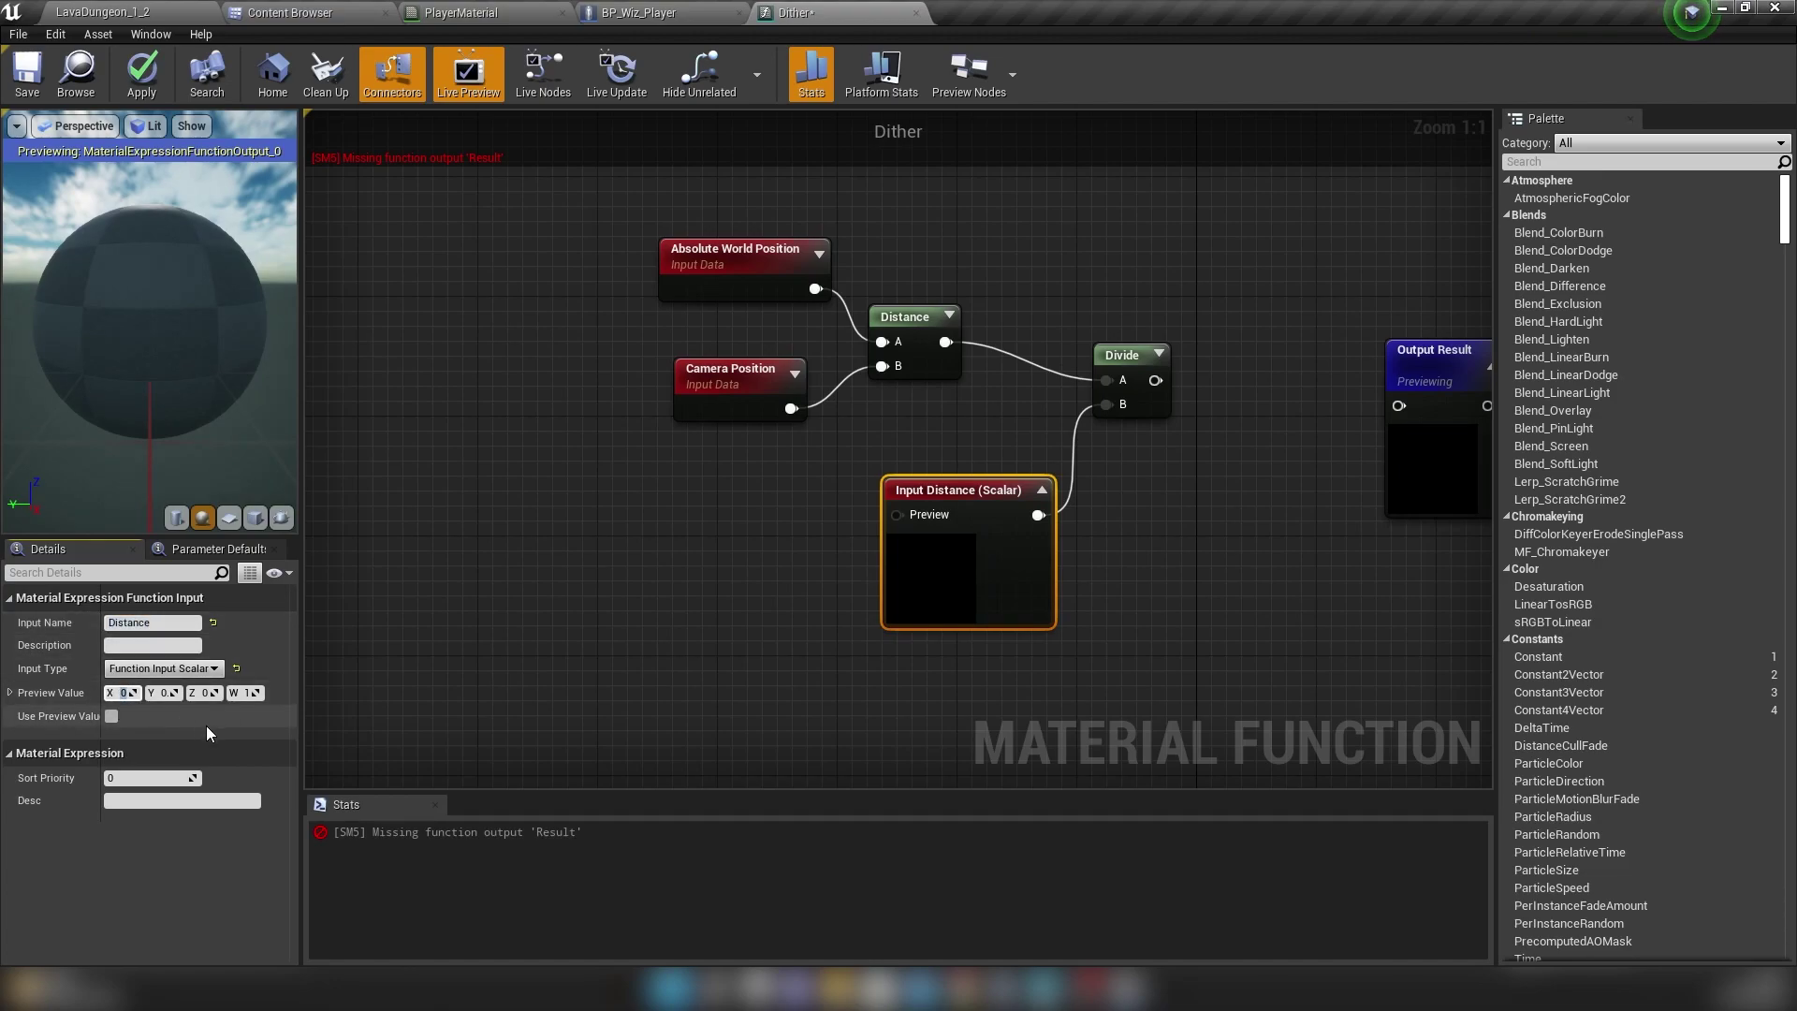
pyautogui.write('100')
pyautogui.press('Return')
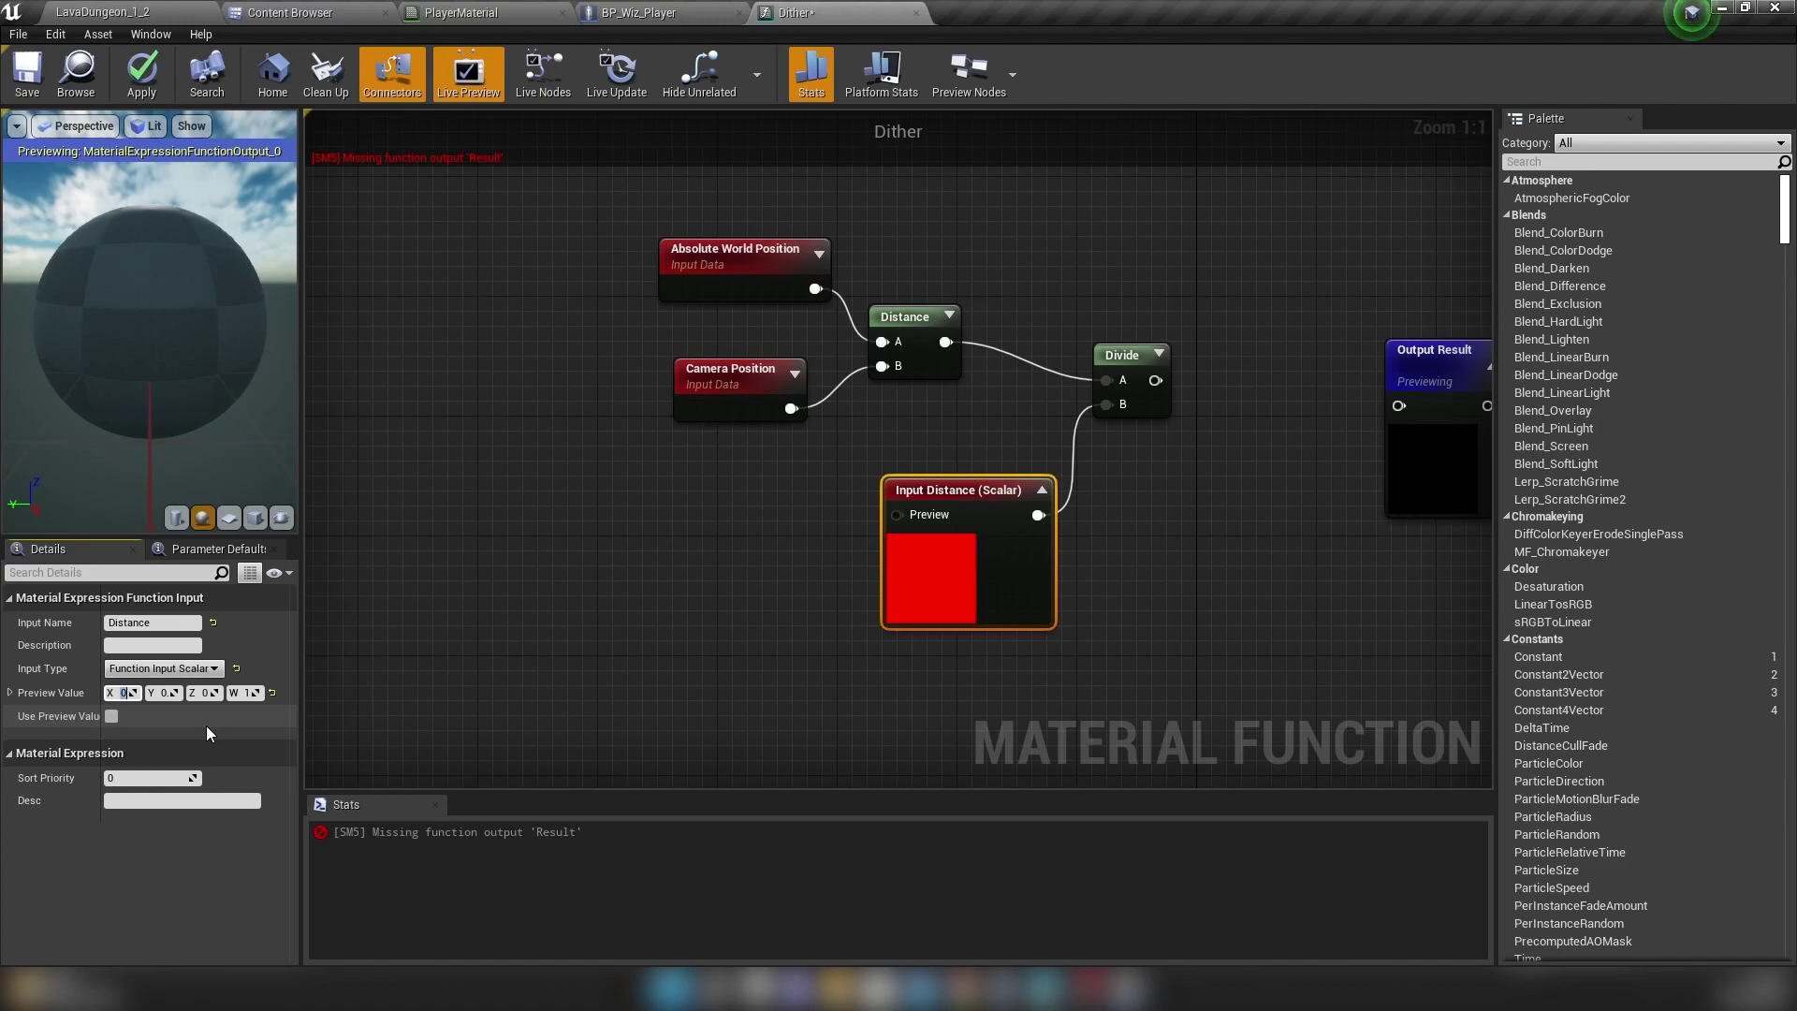
# - Make the Distance input use its preview value as default, and shift its node farther from the Divide node
pyautogui.moveTo(300, 637); pyautogui.dragTo(391, 646)
pyautogui.click(597, 664)
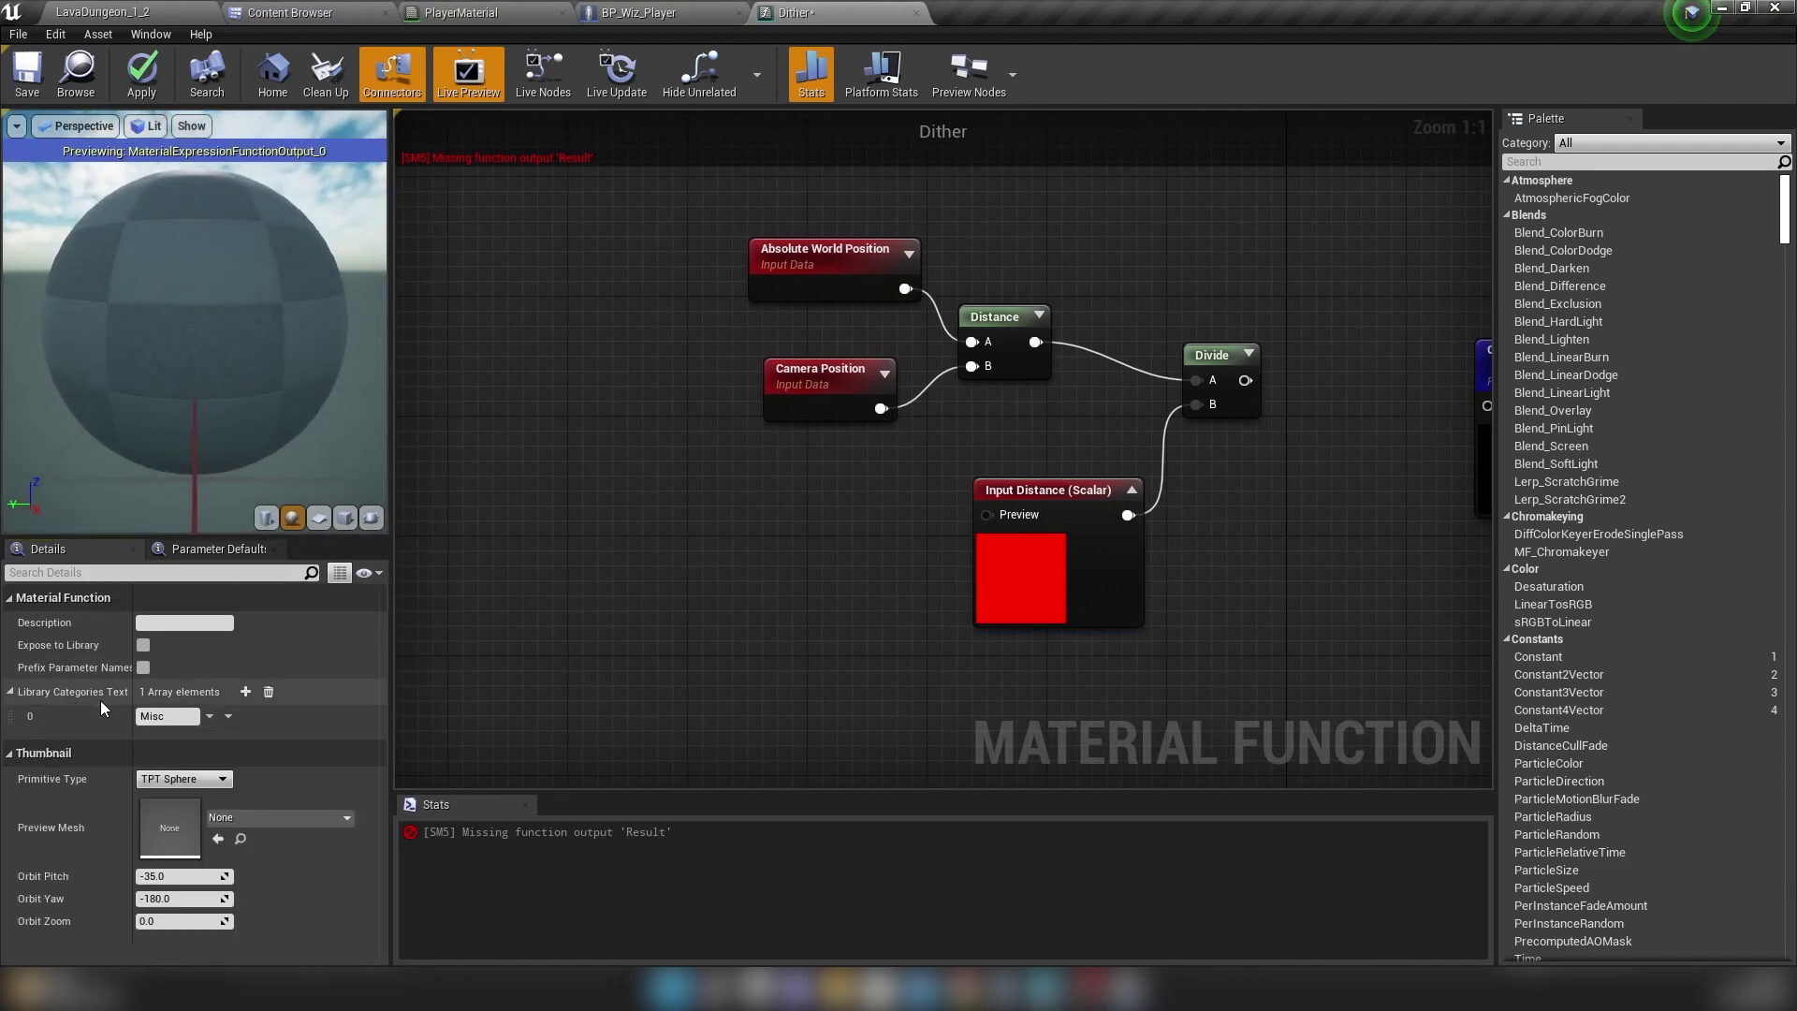
pyautogui.click(1070, 531)
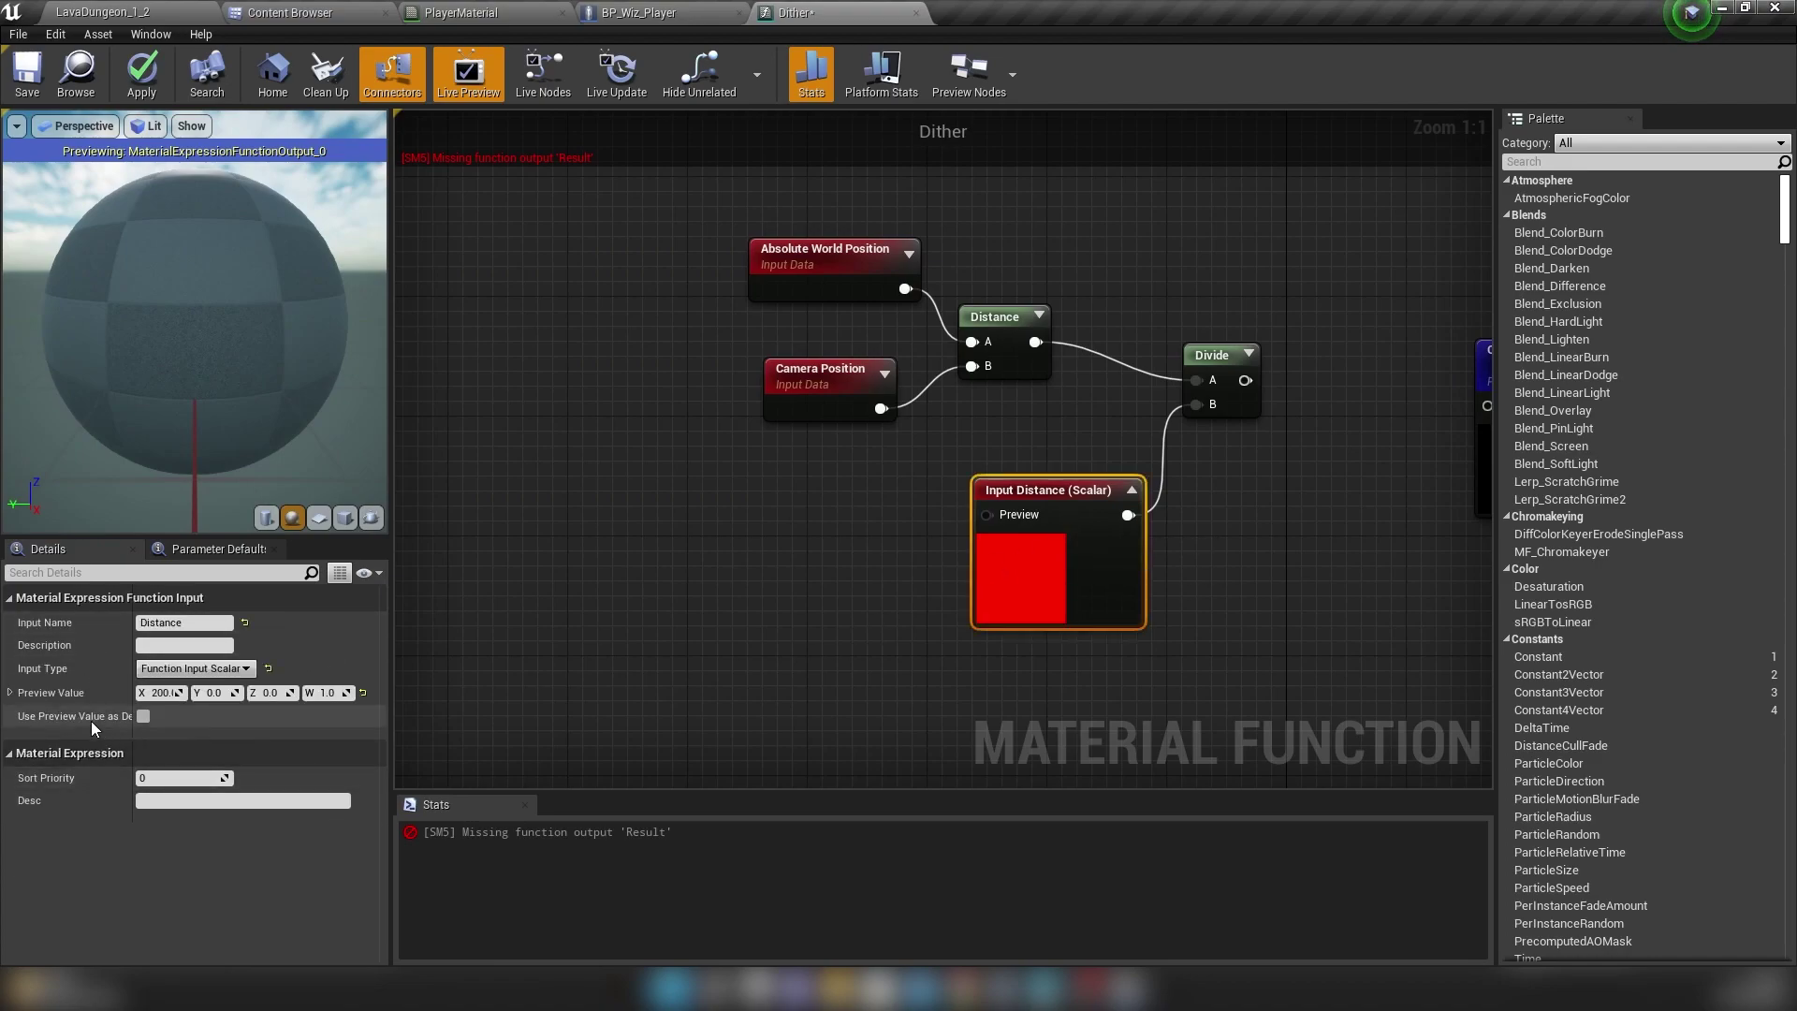
pyautogui.moveTo(134, 697); pyautogui.dragTo(187, 697)
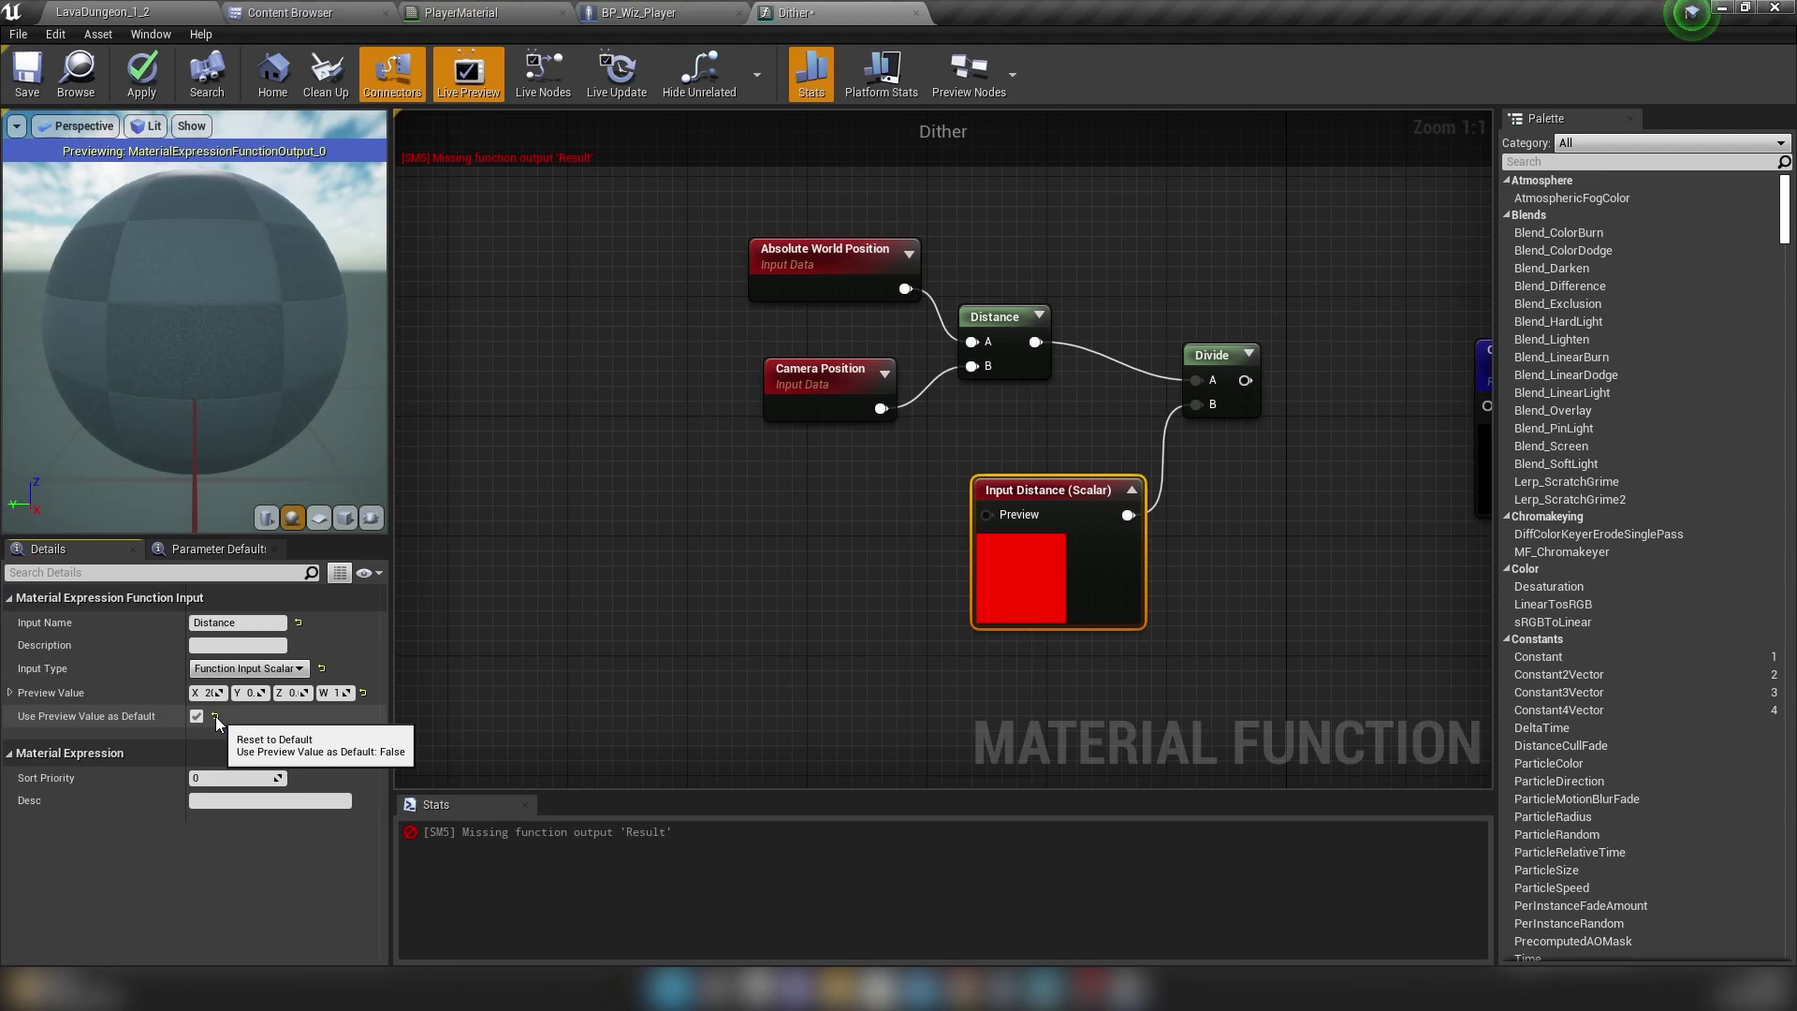
pyautogui.click(1076, 459)
pyautogui.moveTo(1082, 490); pyautogui.dragTo(991, 488)
pyautogui.click(1058, 444)
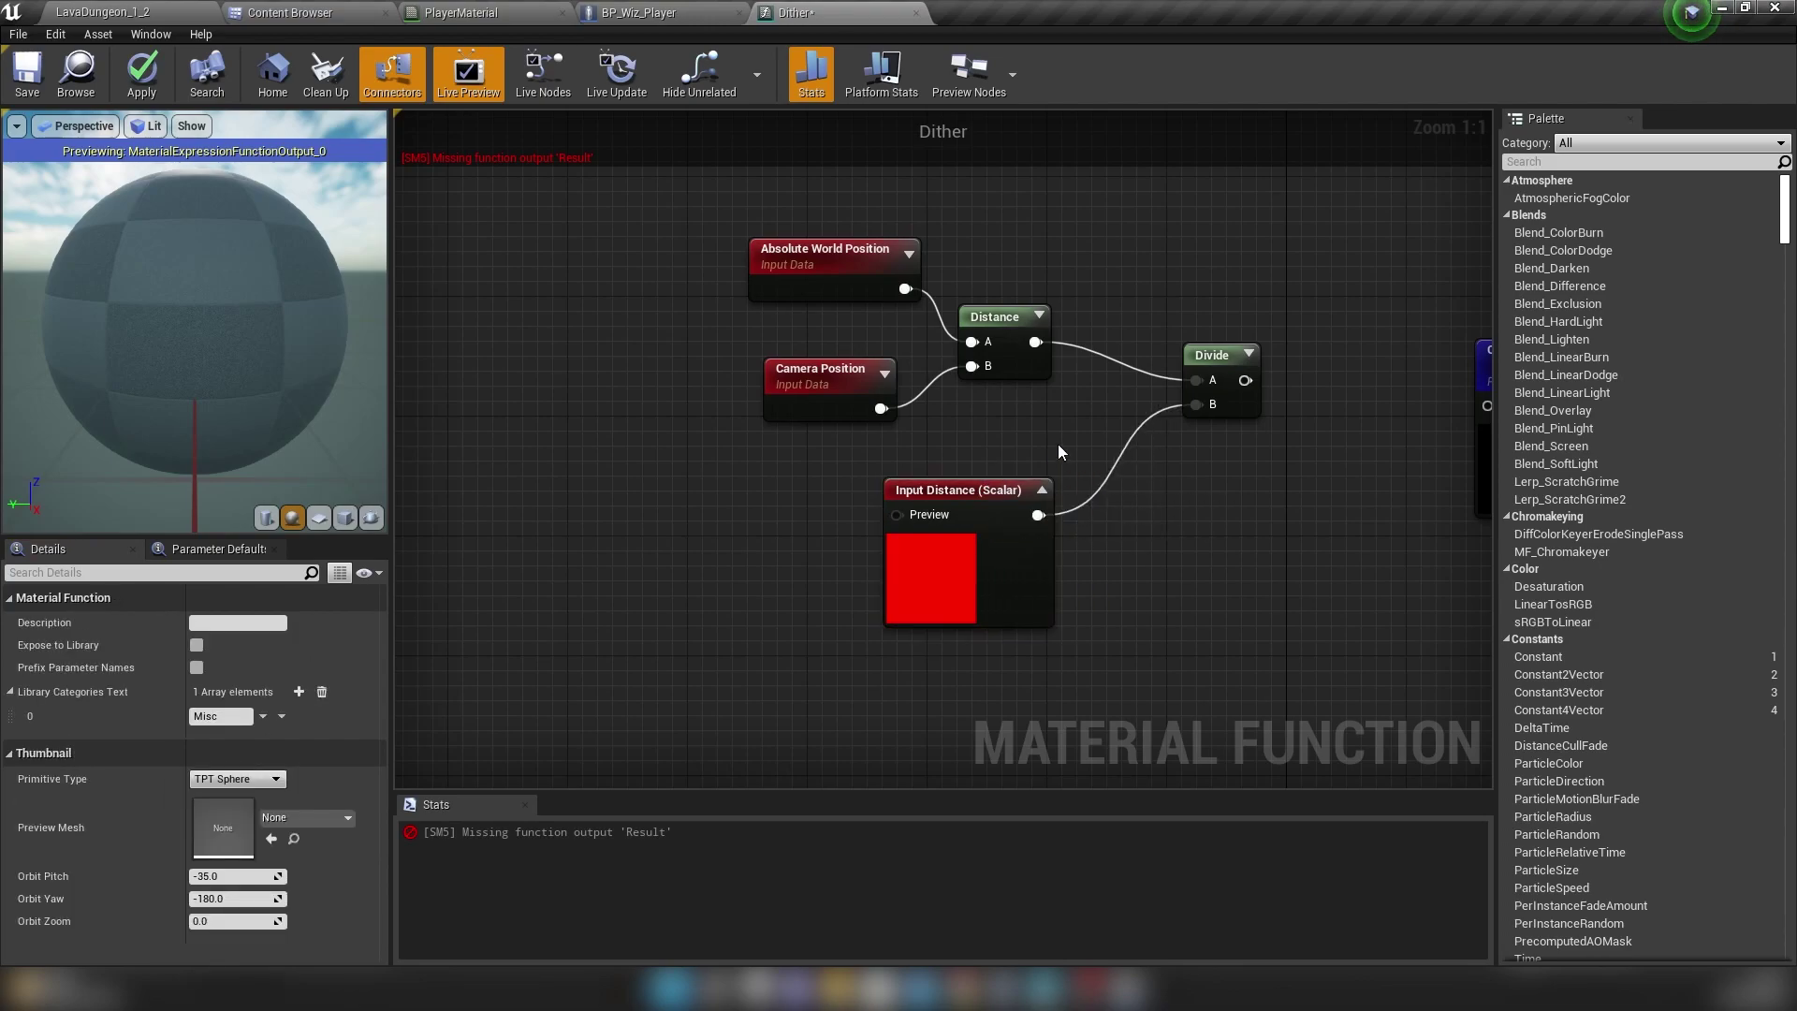
# - Connect Divide's output to the Output Result node, line the nodes up, and apply the material function
pyautogui.moveTo(1327, 392); pyautogui.dragTo(1030, 449, button='right')
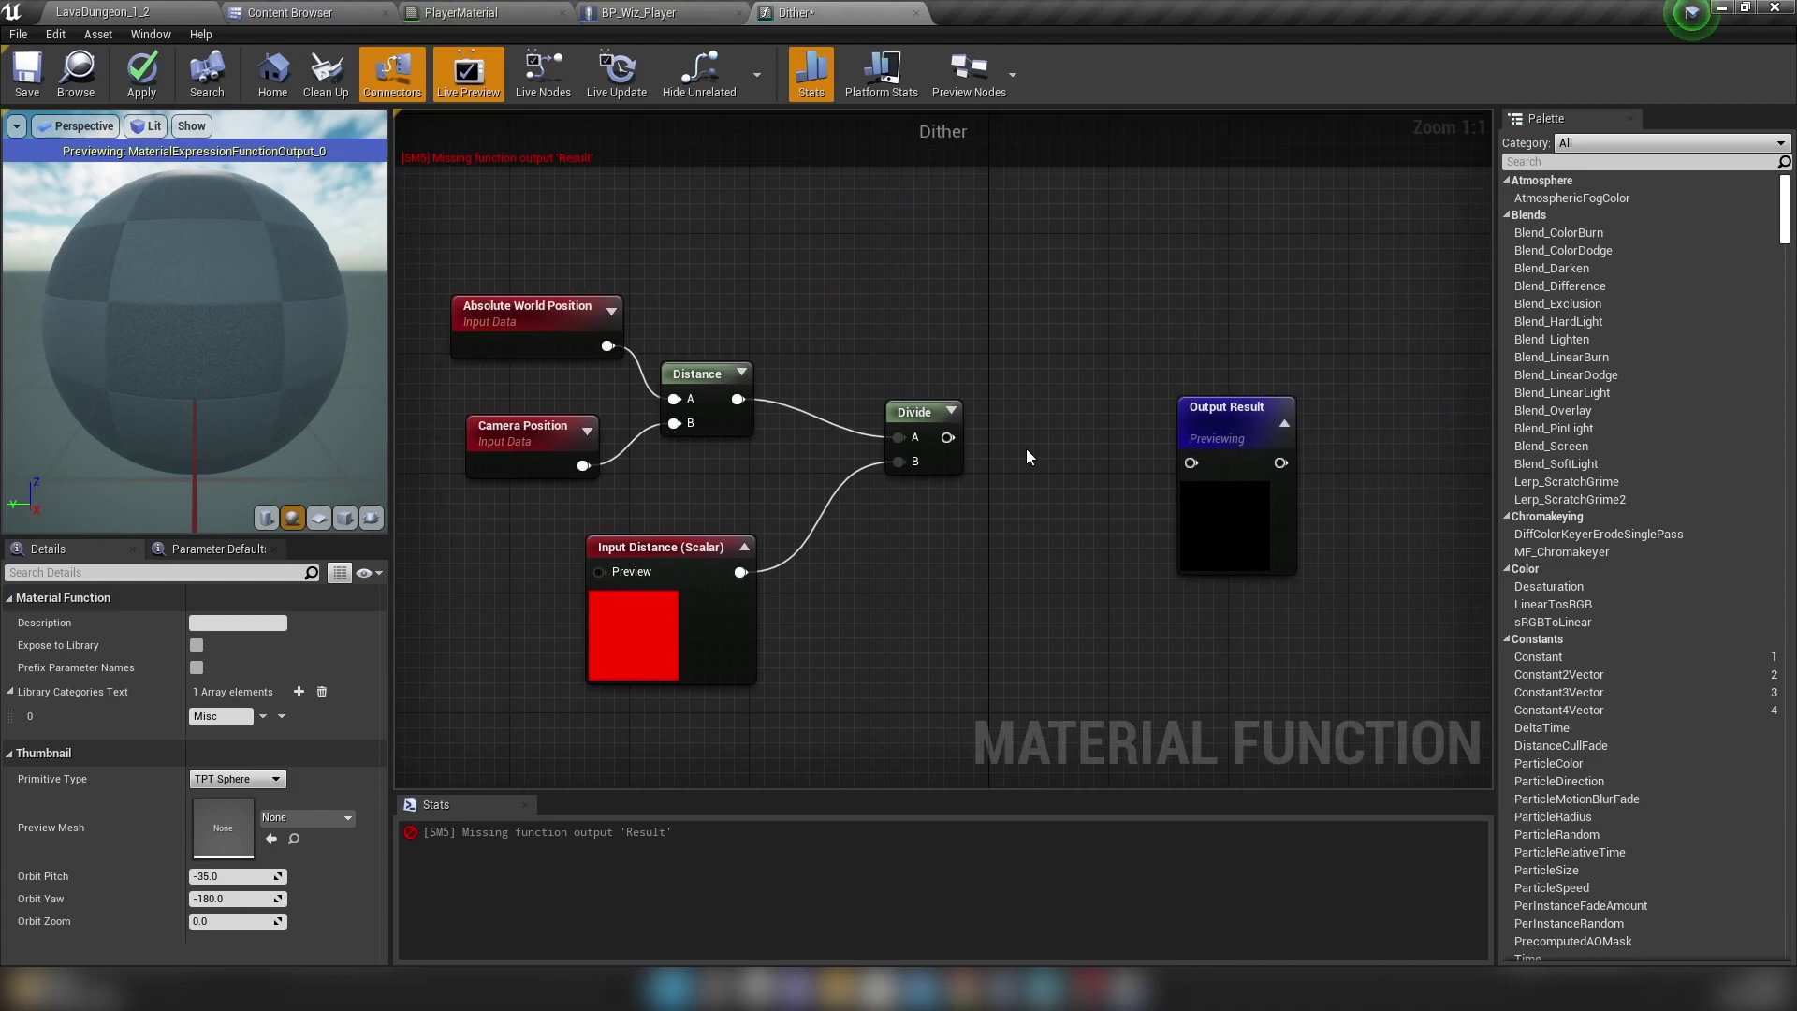
pyautogui.moveTo(947, 437); pyautogui.dragTo(1202, 409)
pyautogui.click(1058, 506)
pyautogui.moveTo(638, 554)
pyautogui.mouseDown()
pyautogui.moveTo(697, 524)
pyautogui.moveTo(652, 554)
pyautogui.mouseUp()
pyautogui.click(748, 489)
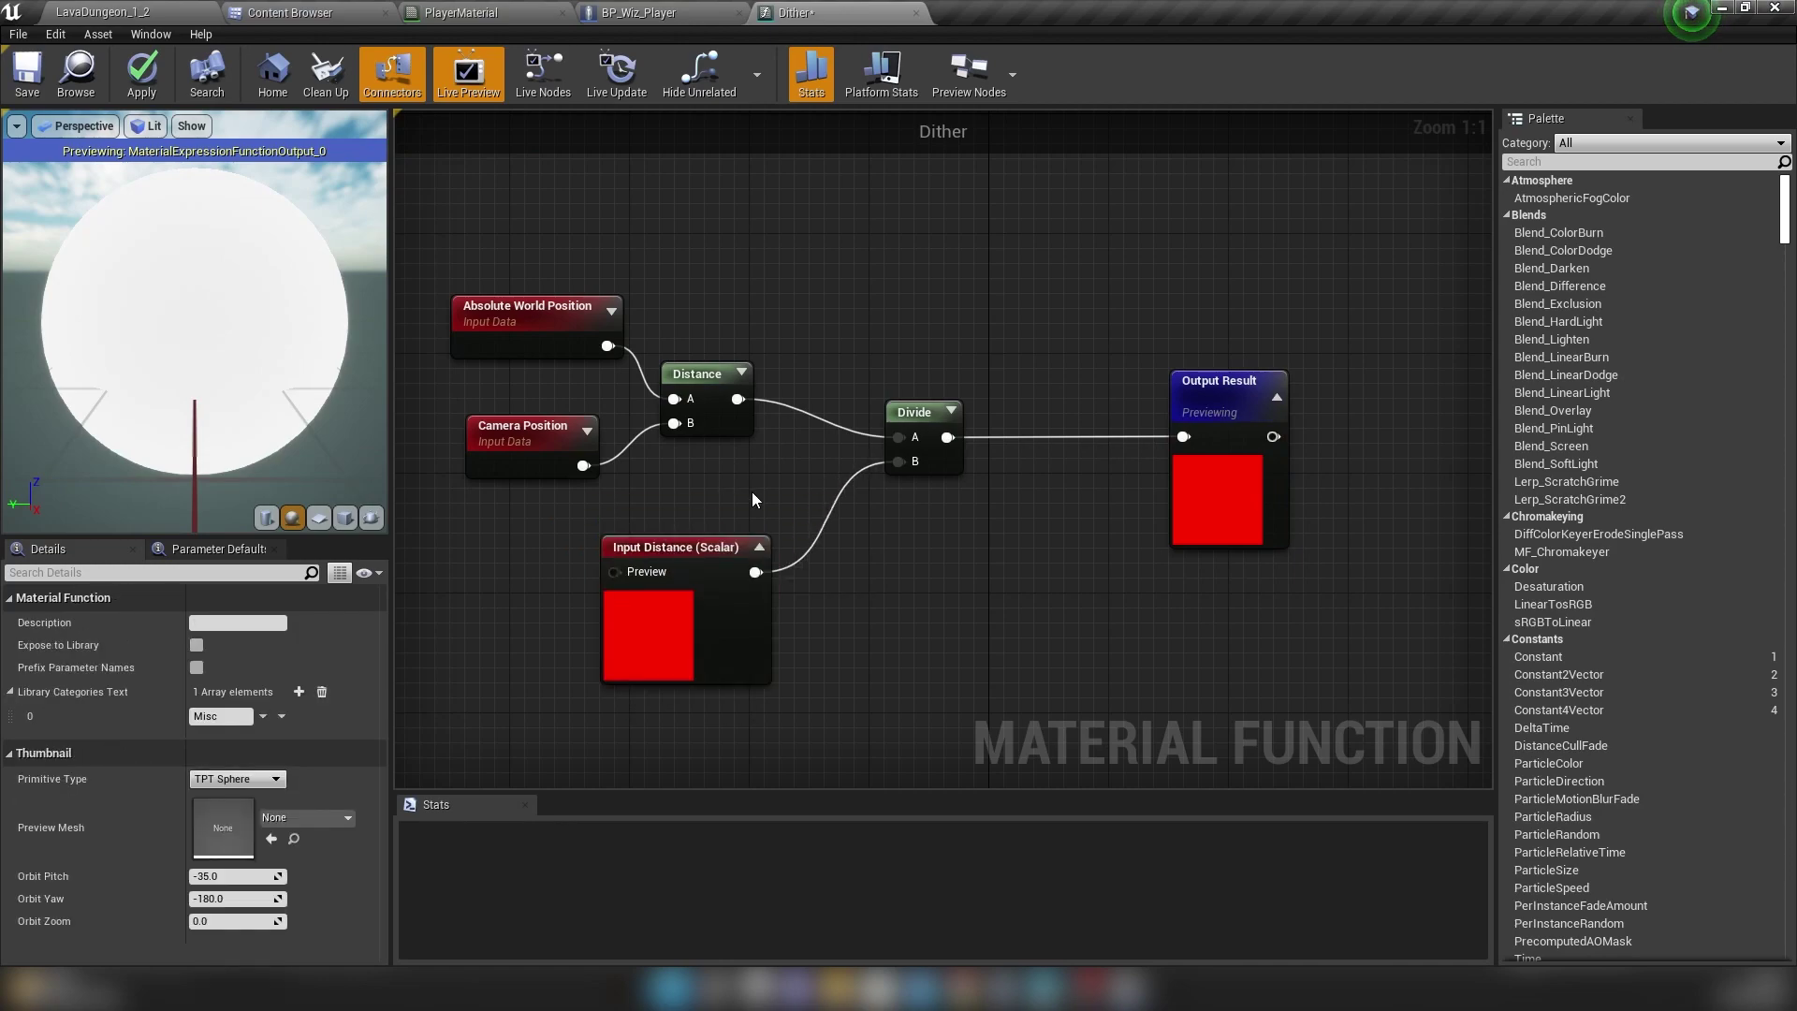
pyautogui.click(155, 70)
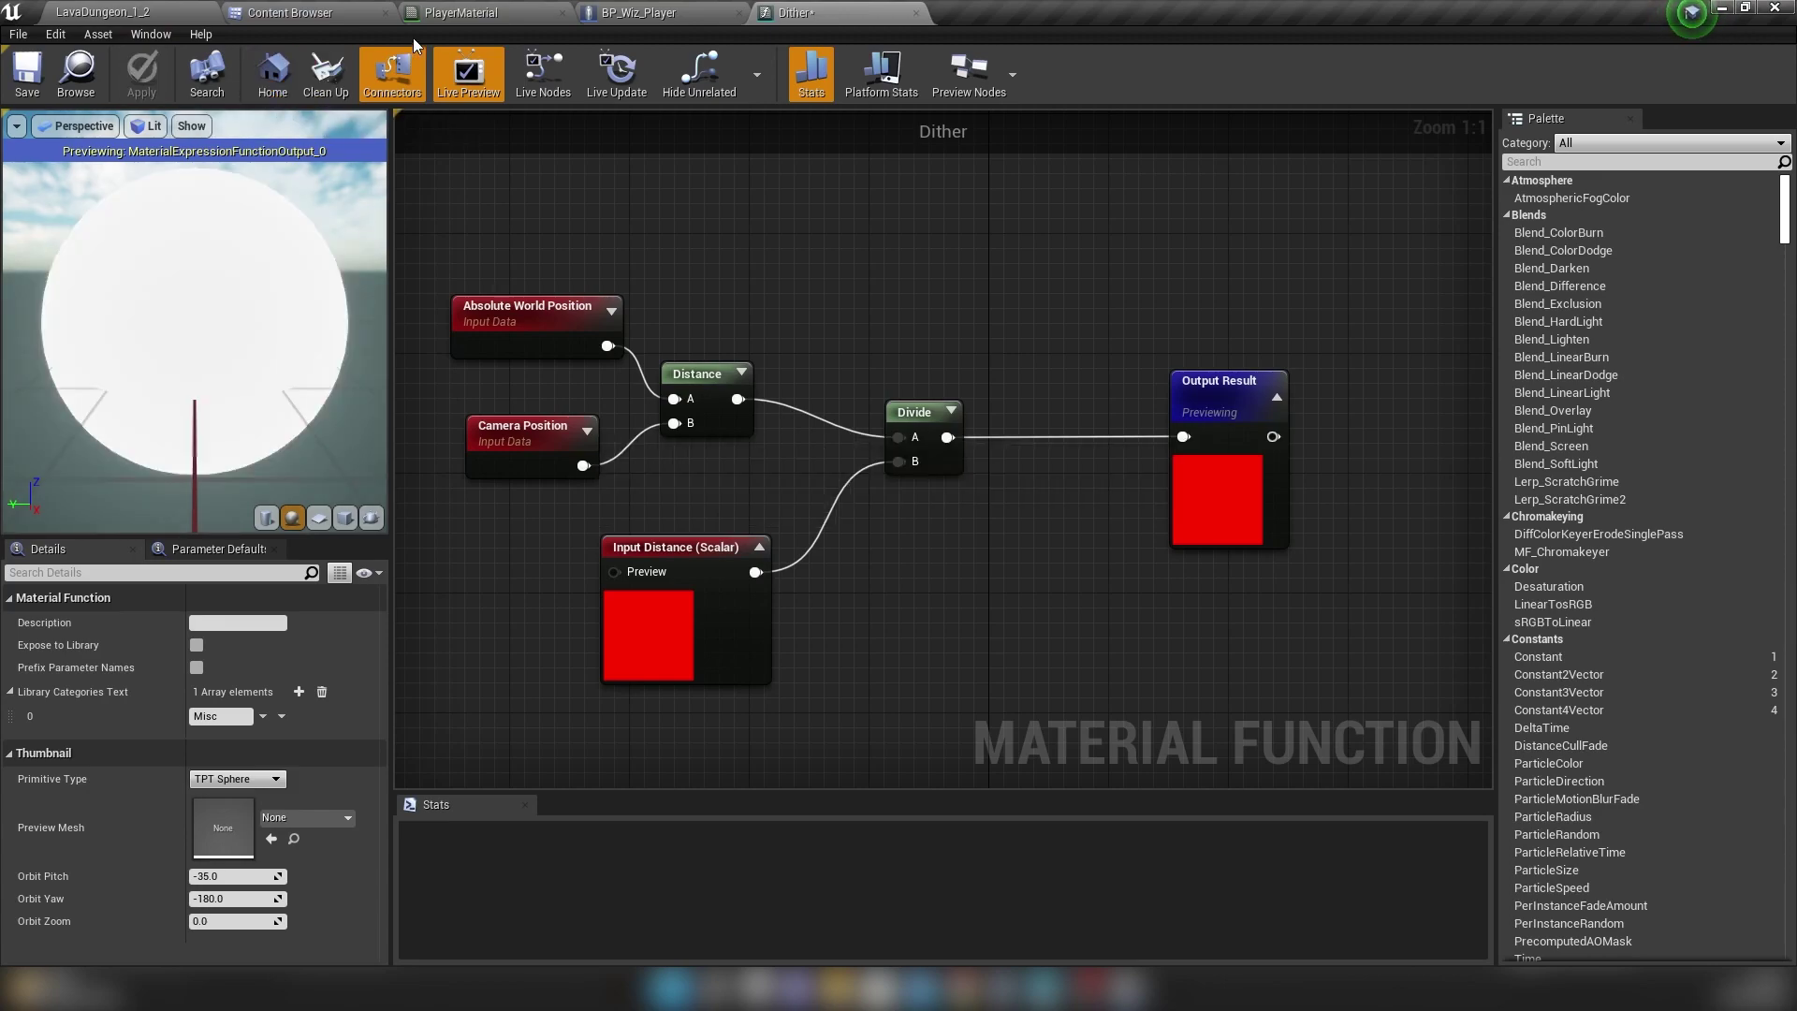
# - Locate the Dither function among the project assets and place it in the PlayerMaterial graph above the lower Texture Sample
pyautogui.click(503, 11)
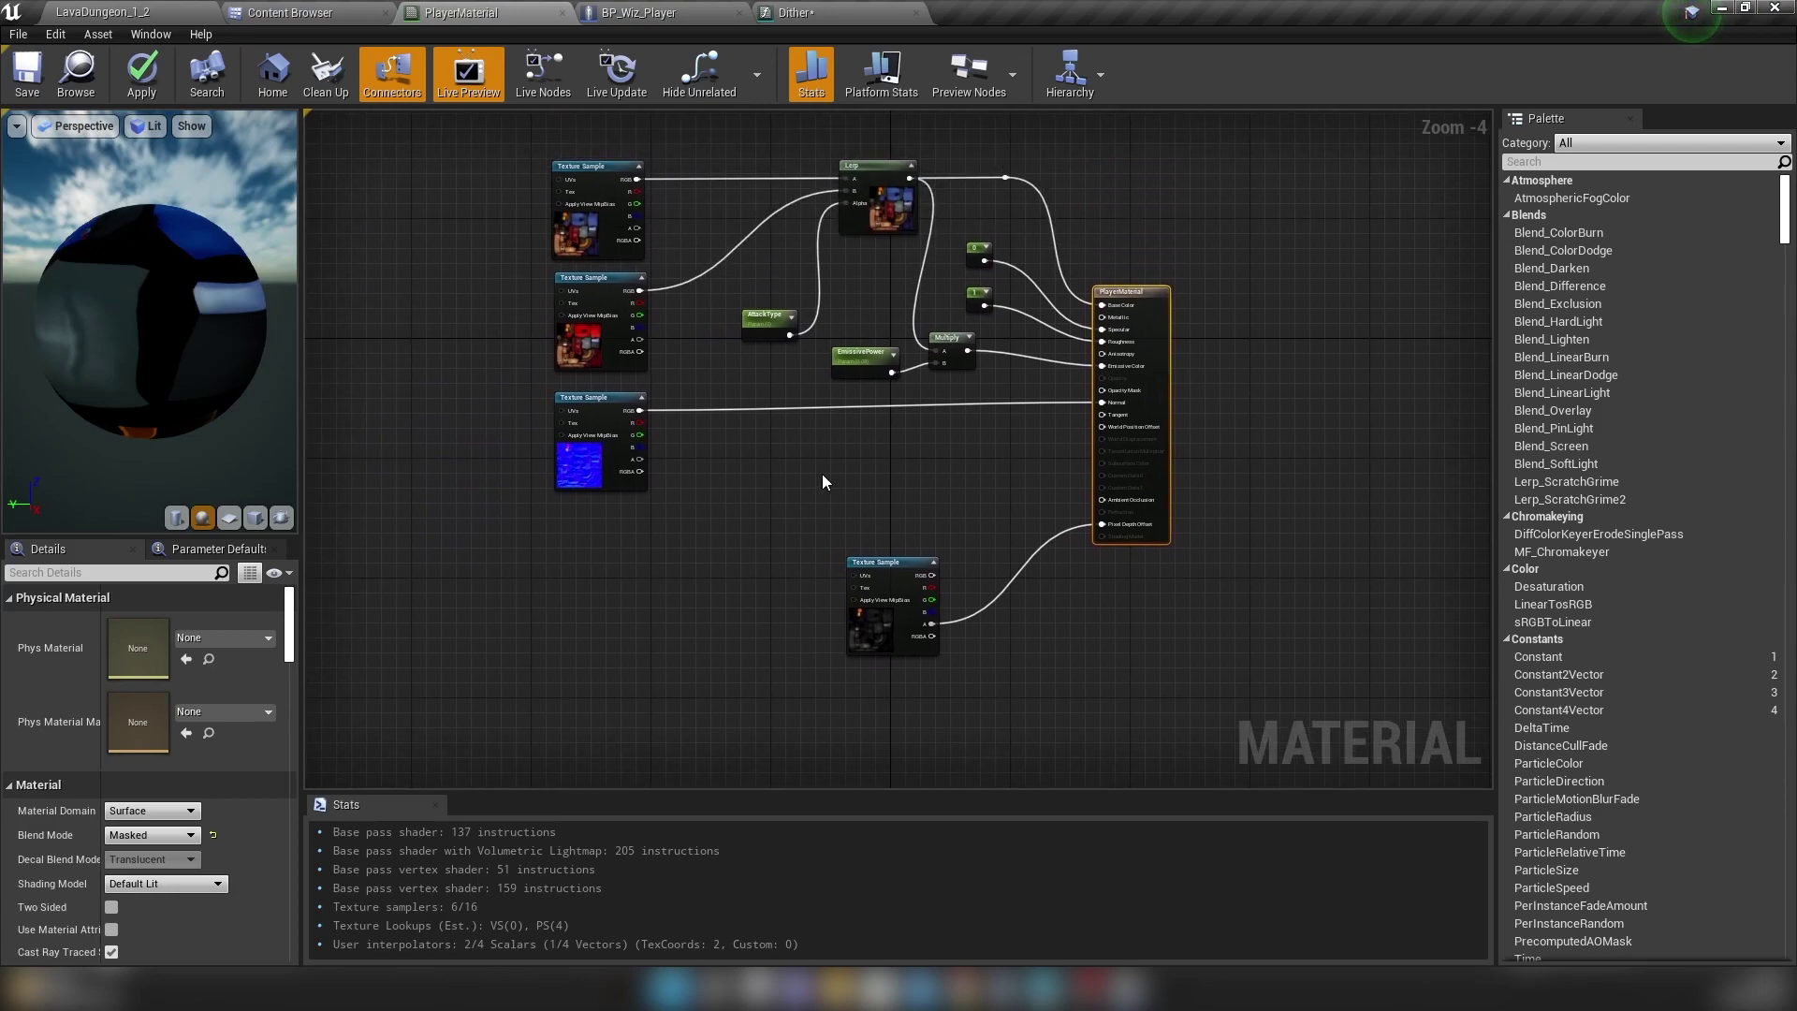
pyautogui.click(800, 12)
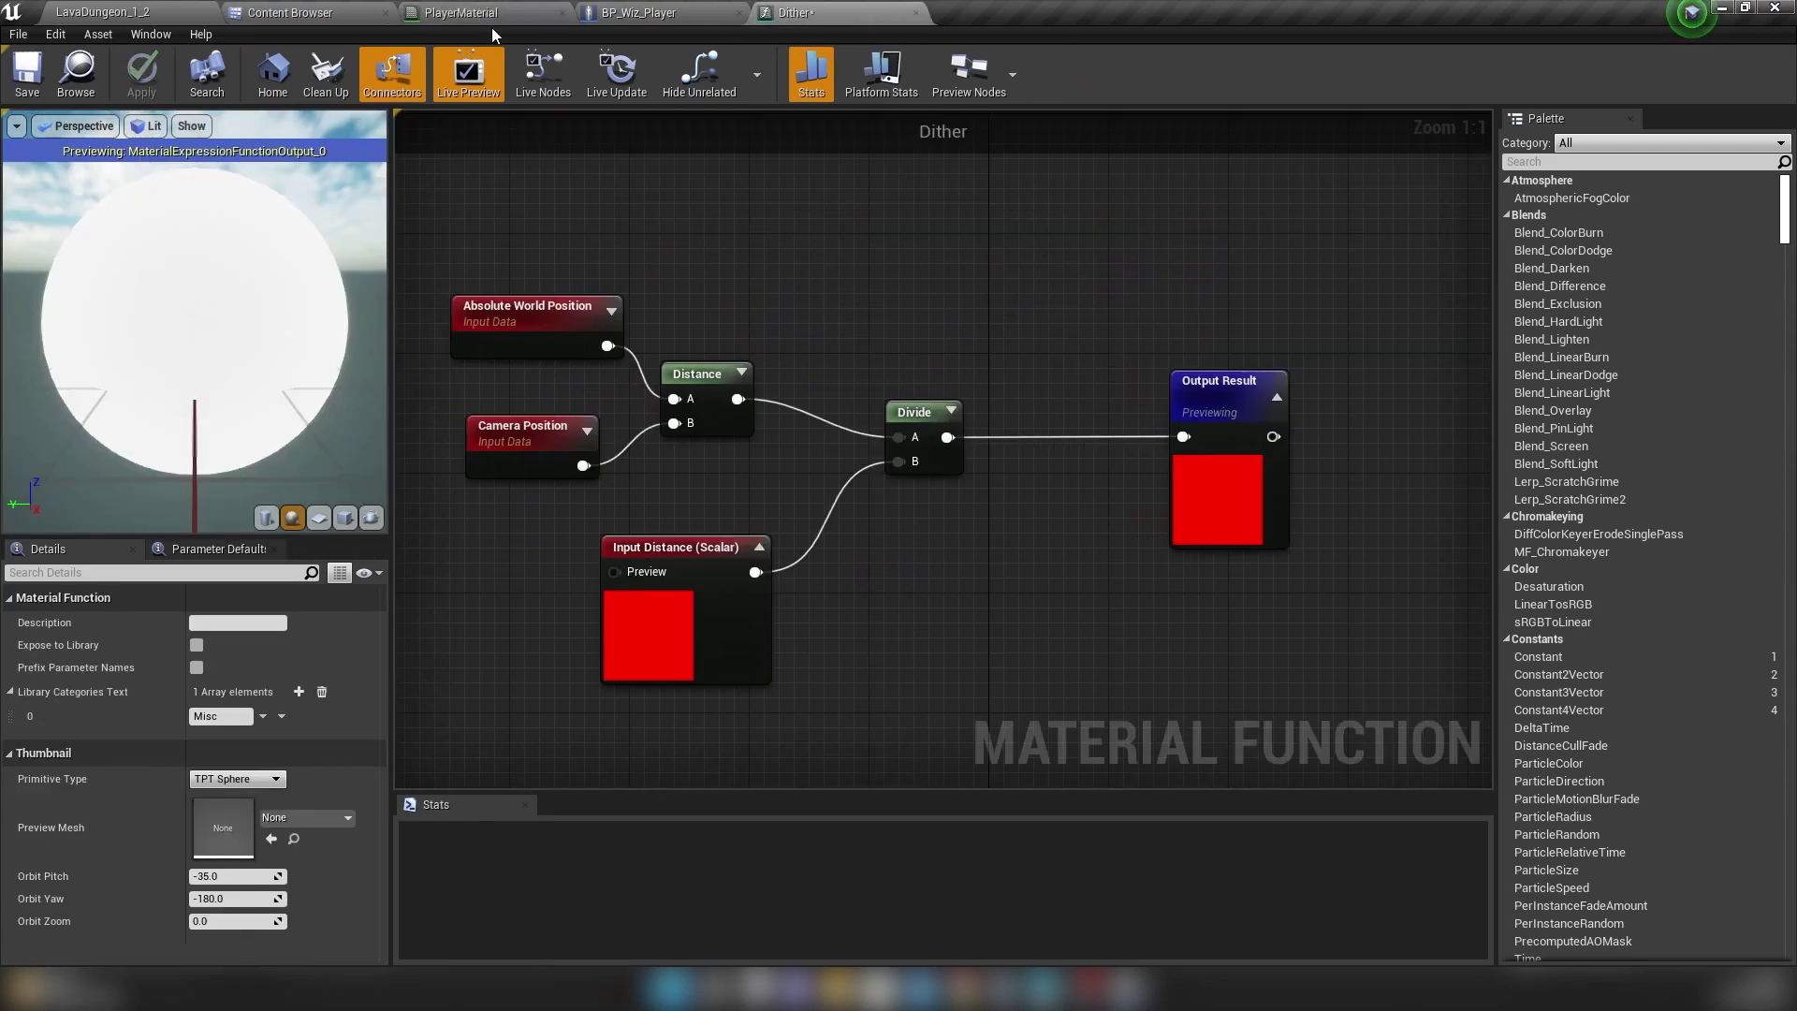
pyautogui.click(79, 85)
pyautogui.moveTo(487, 148); pyautogui.dragTo(814, 463)
pyautogui.scroll(3, 828, 482)
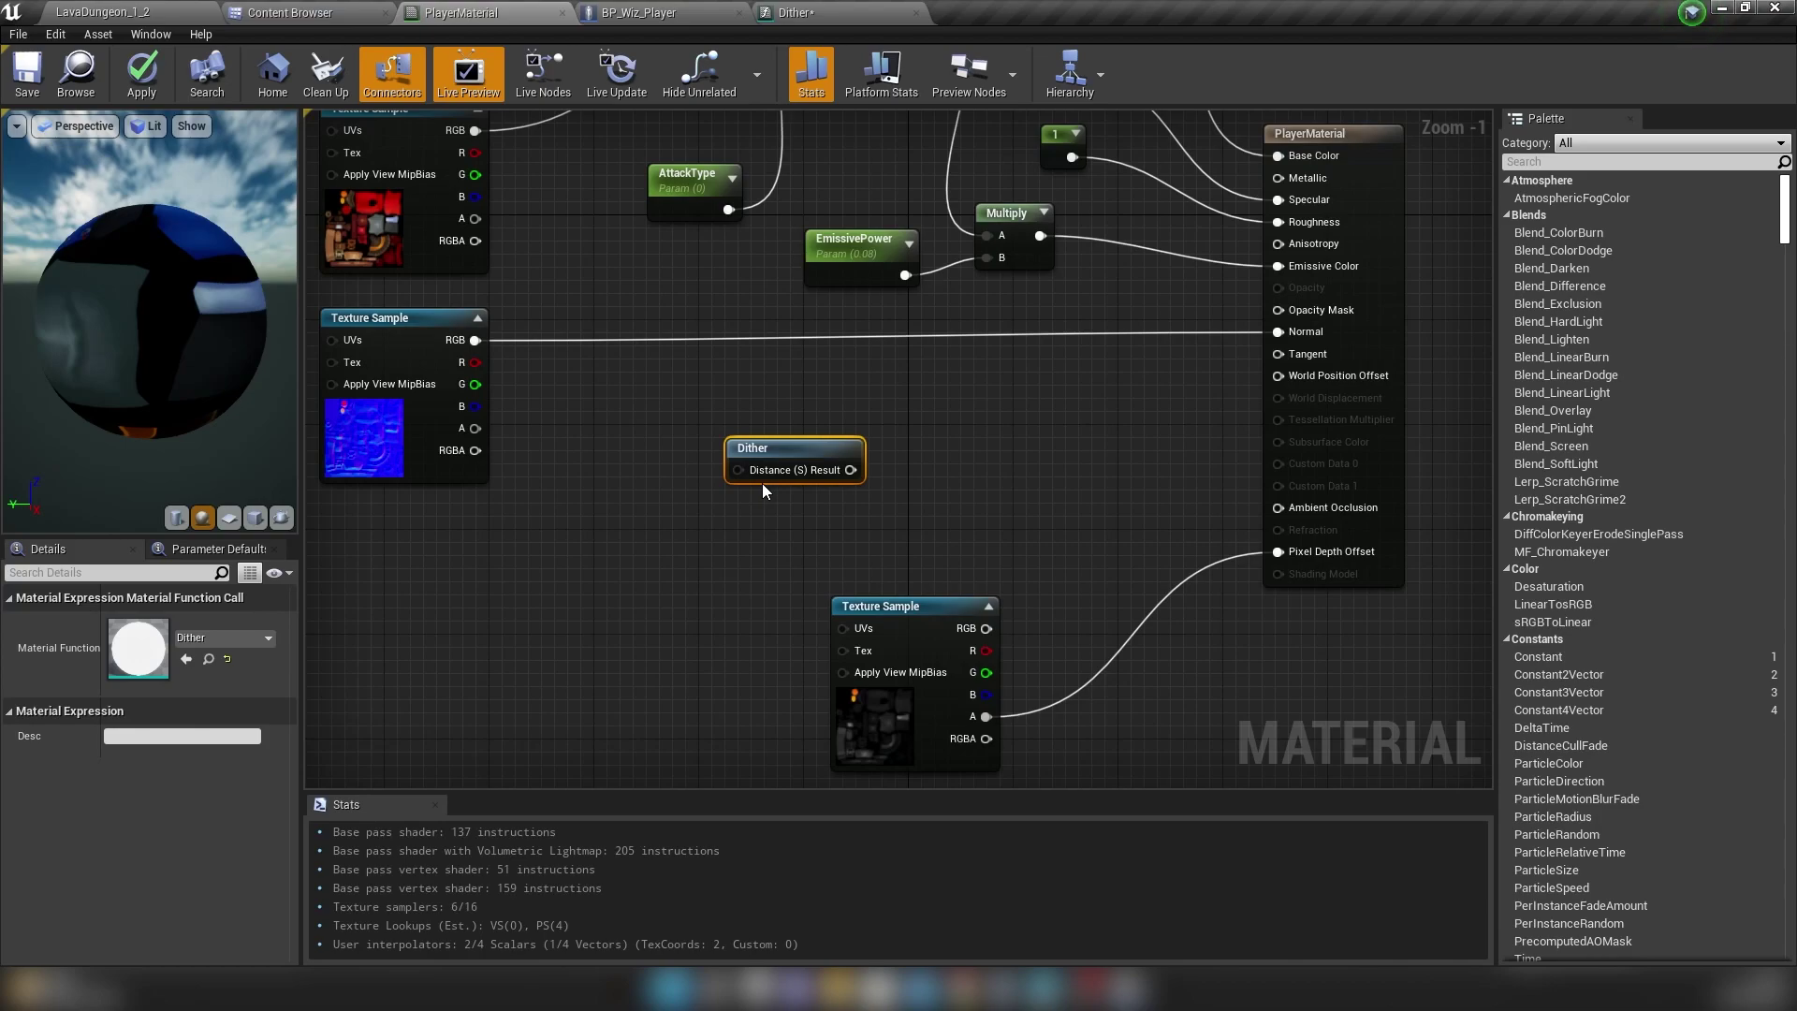
# - Add a DitherTemporalAA node beside Dither and feed Dither's Result into its Alpha Threshold input
pyautogui.rightClick(957, 470)
pyautogui.write('di')
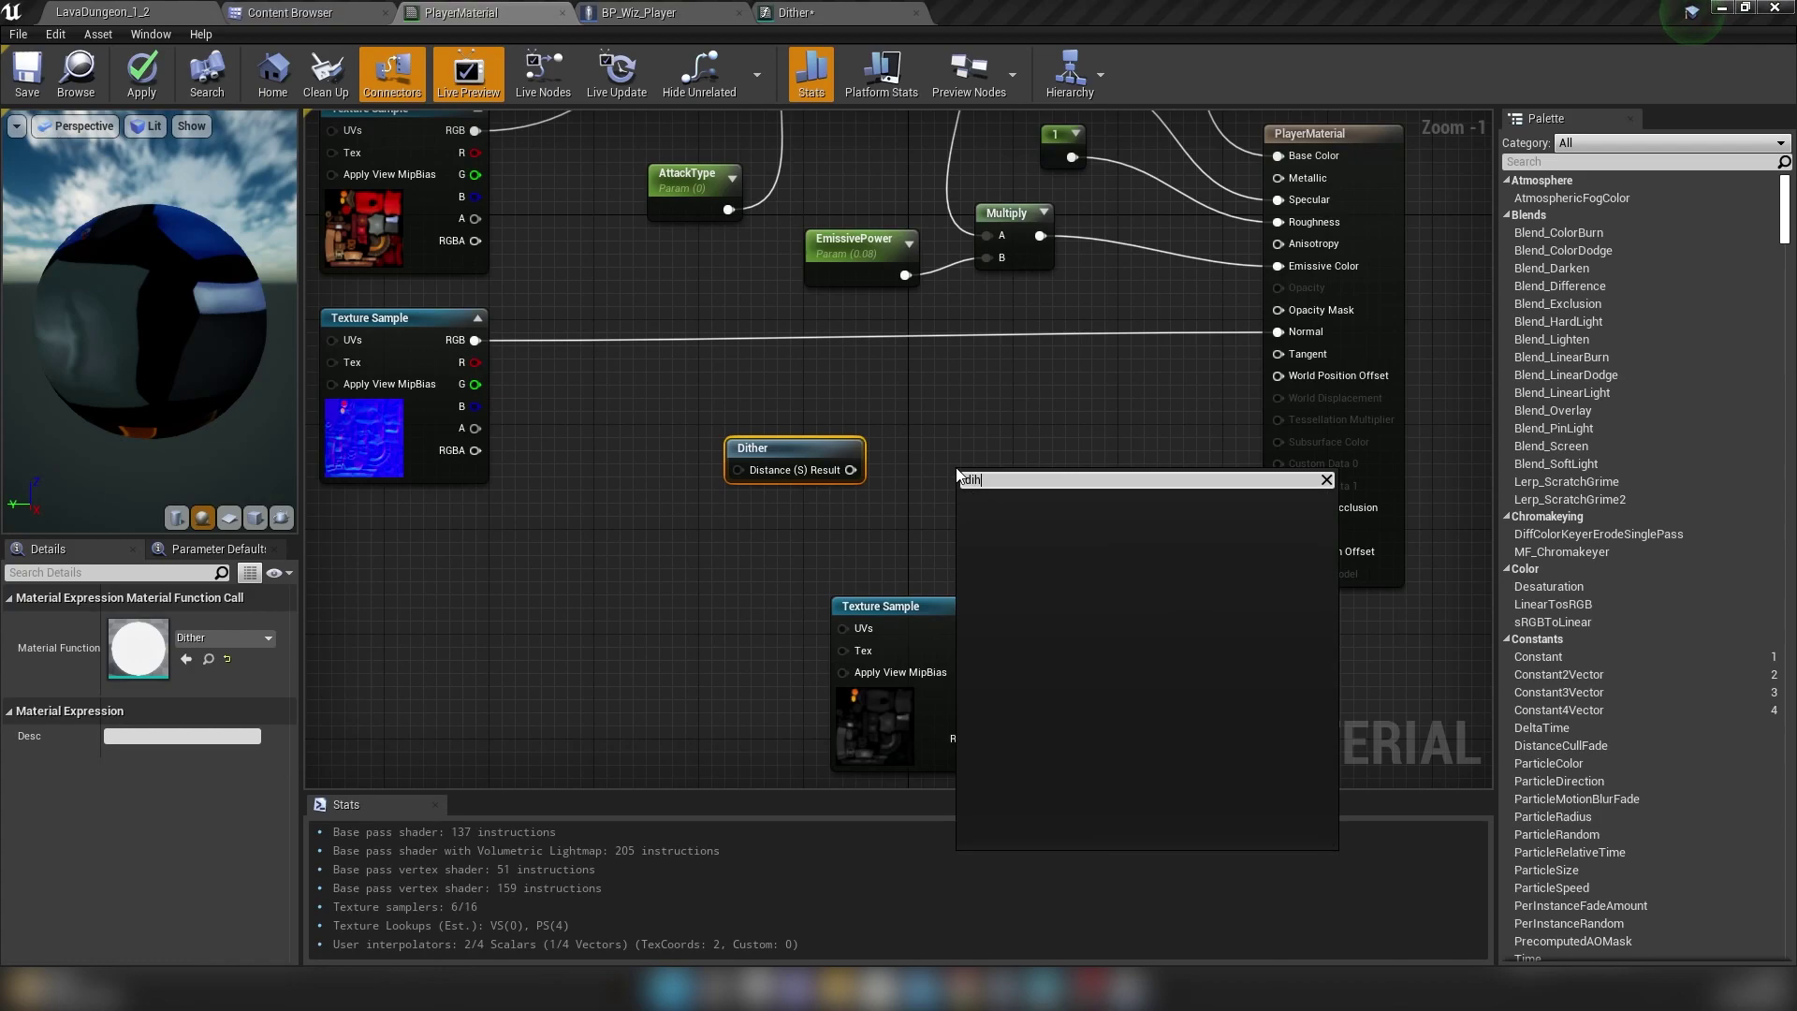
pyautogui.write('ther')
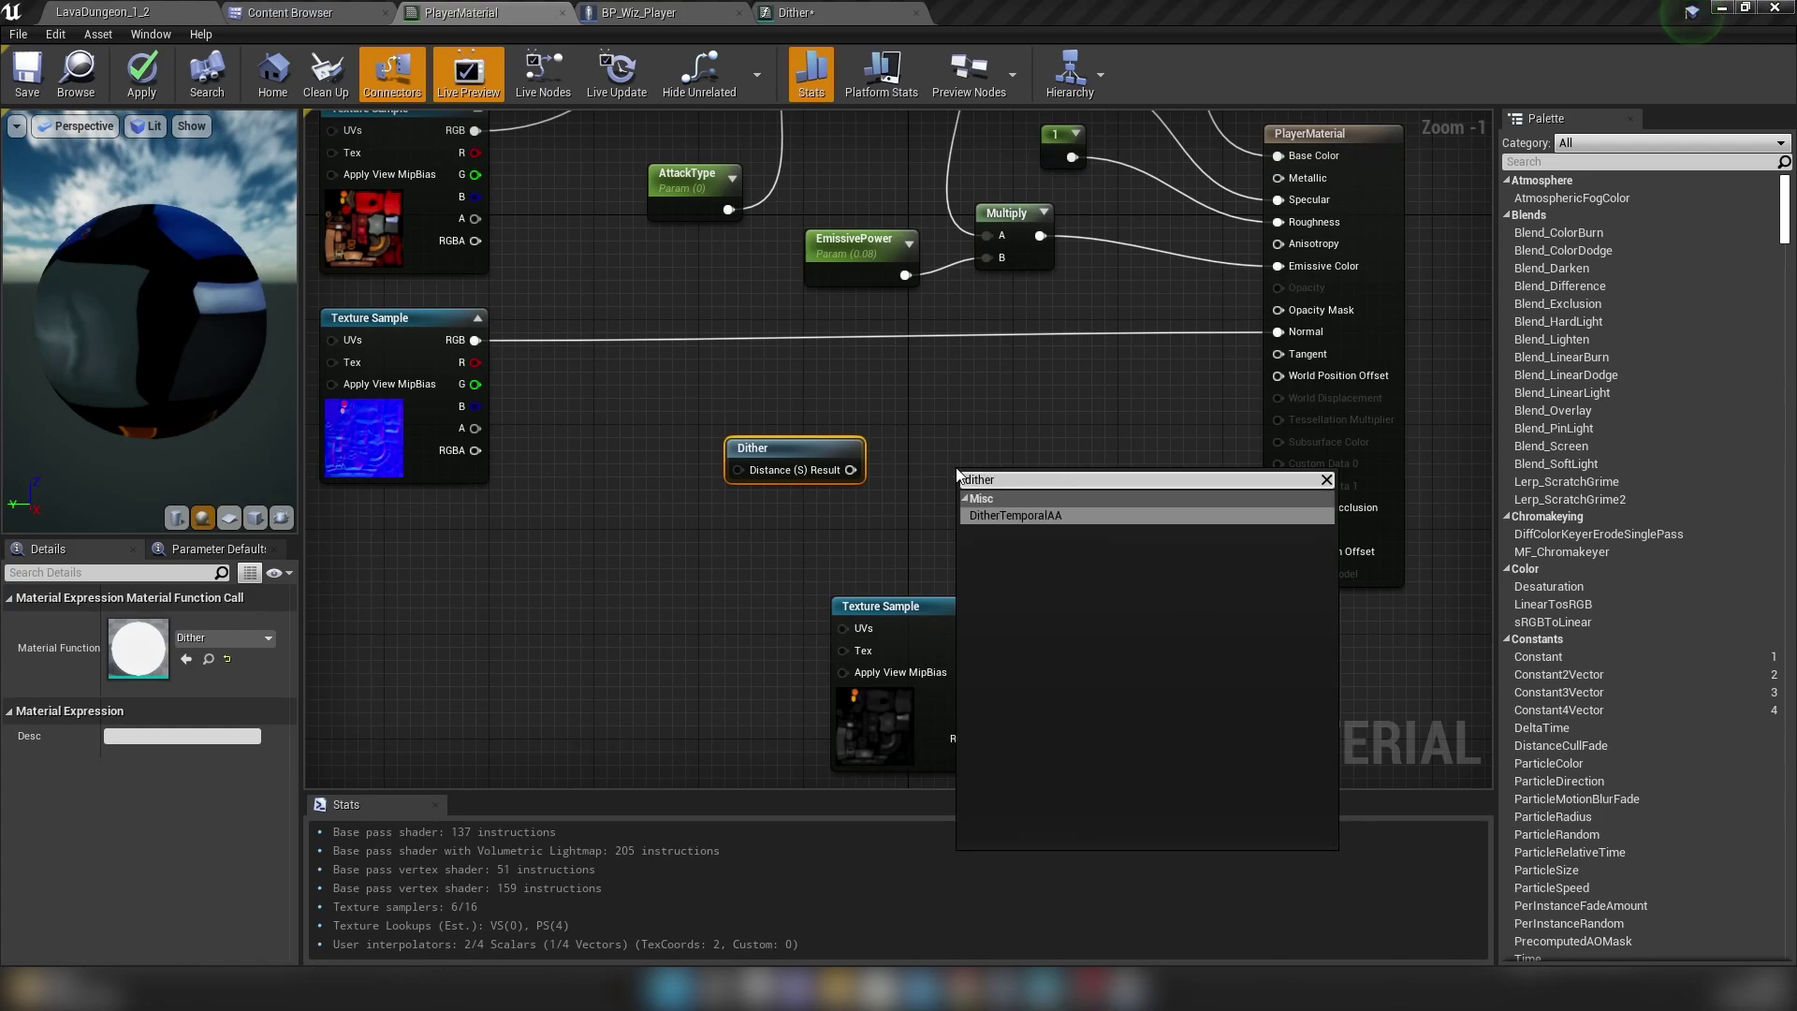
pyautogui.click(1003, 515)
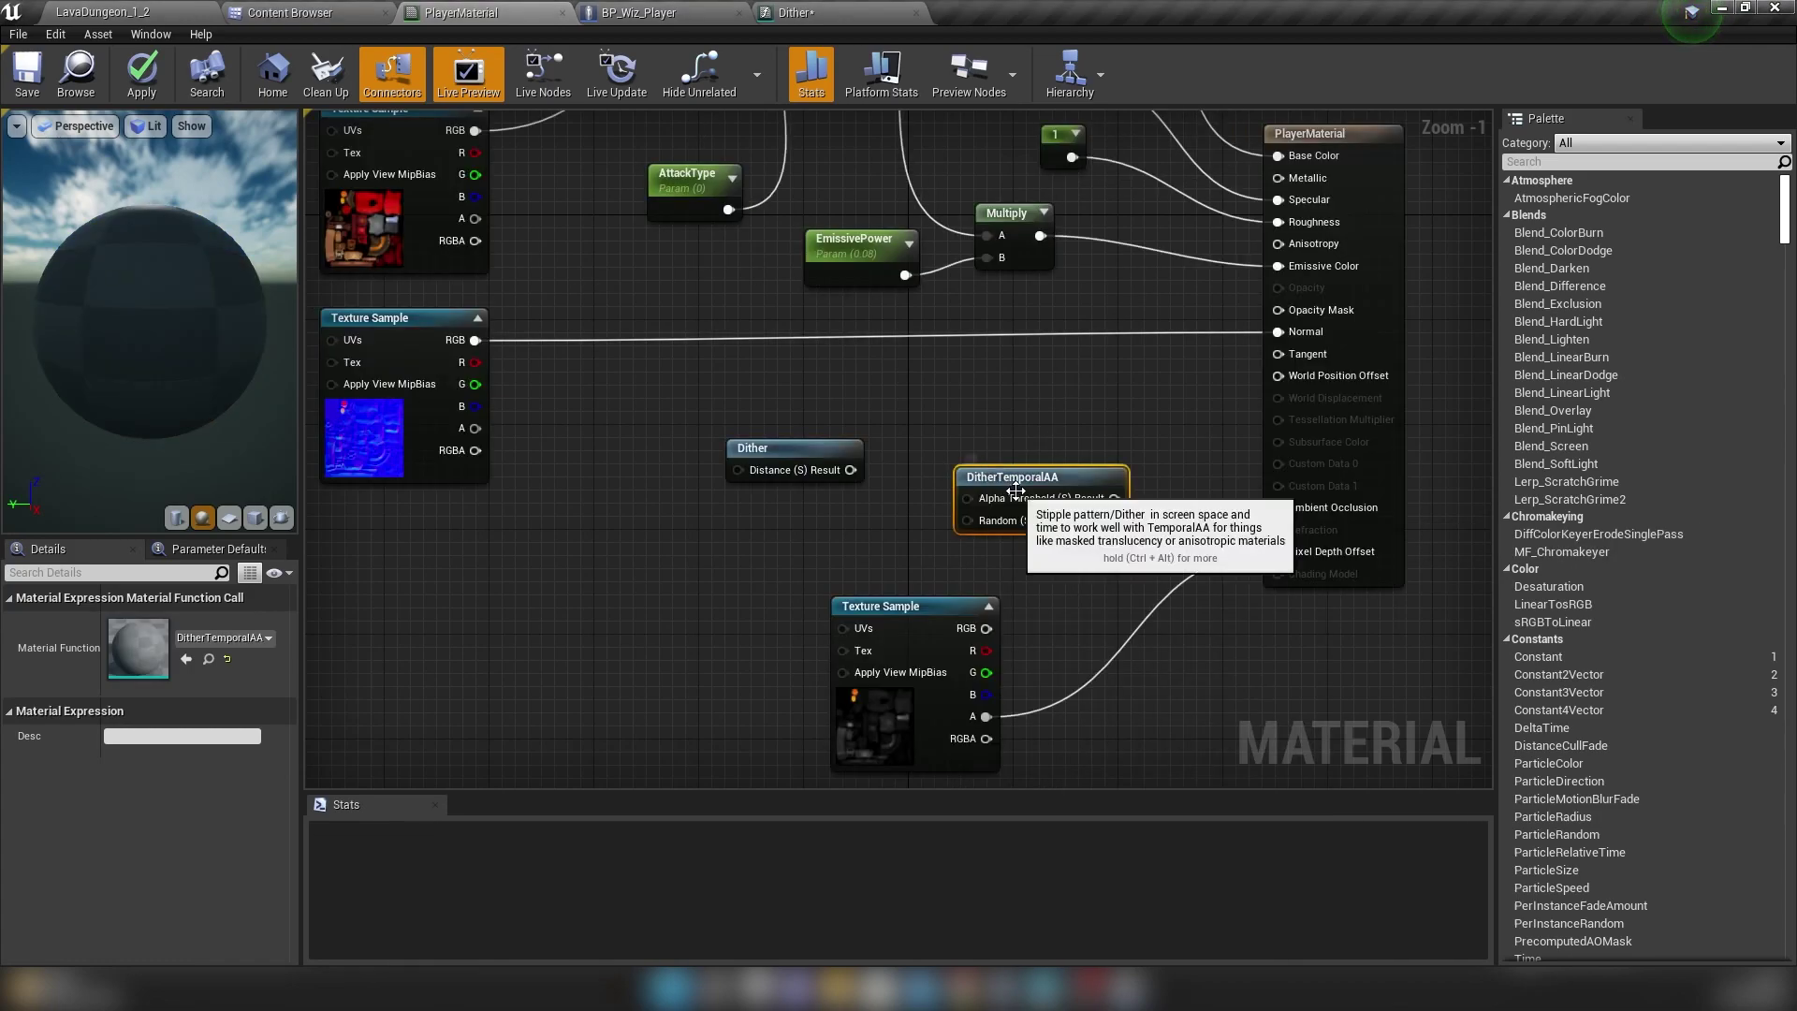
pyautogui.click(979, 388)
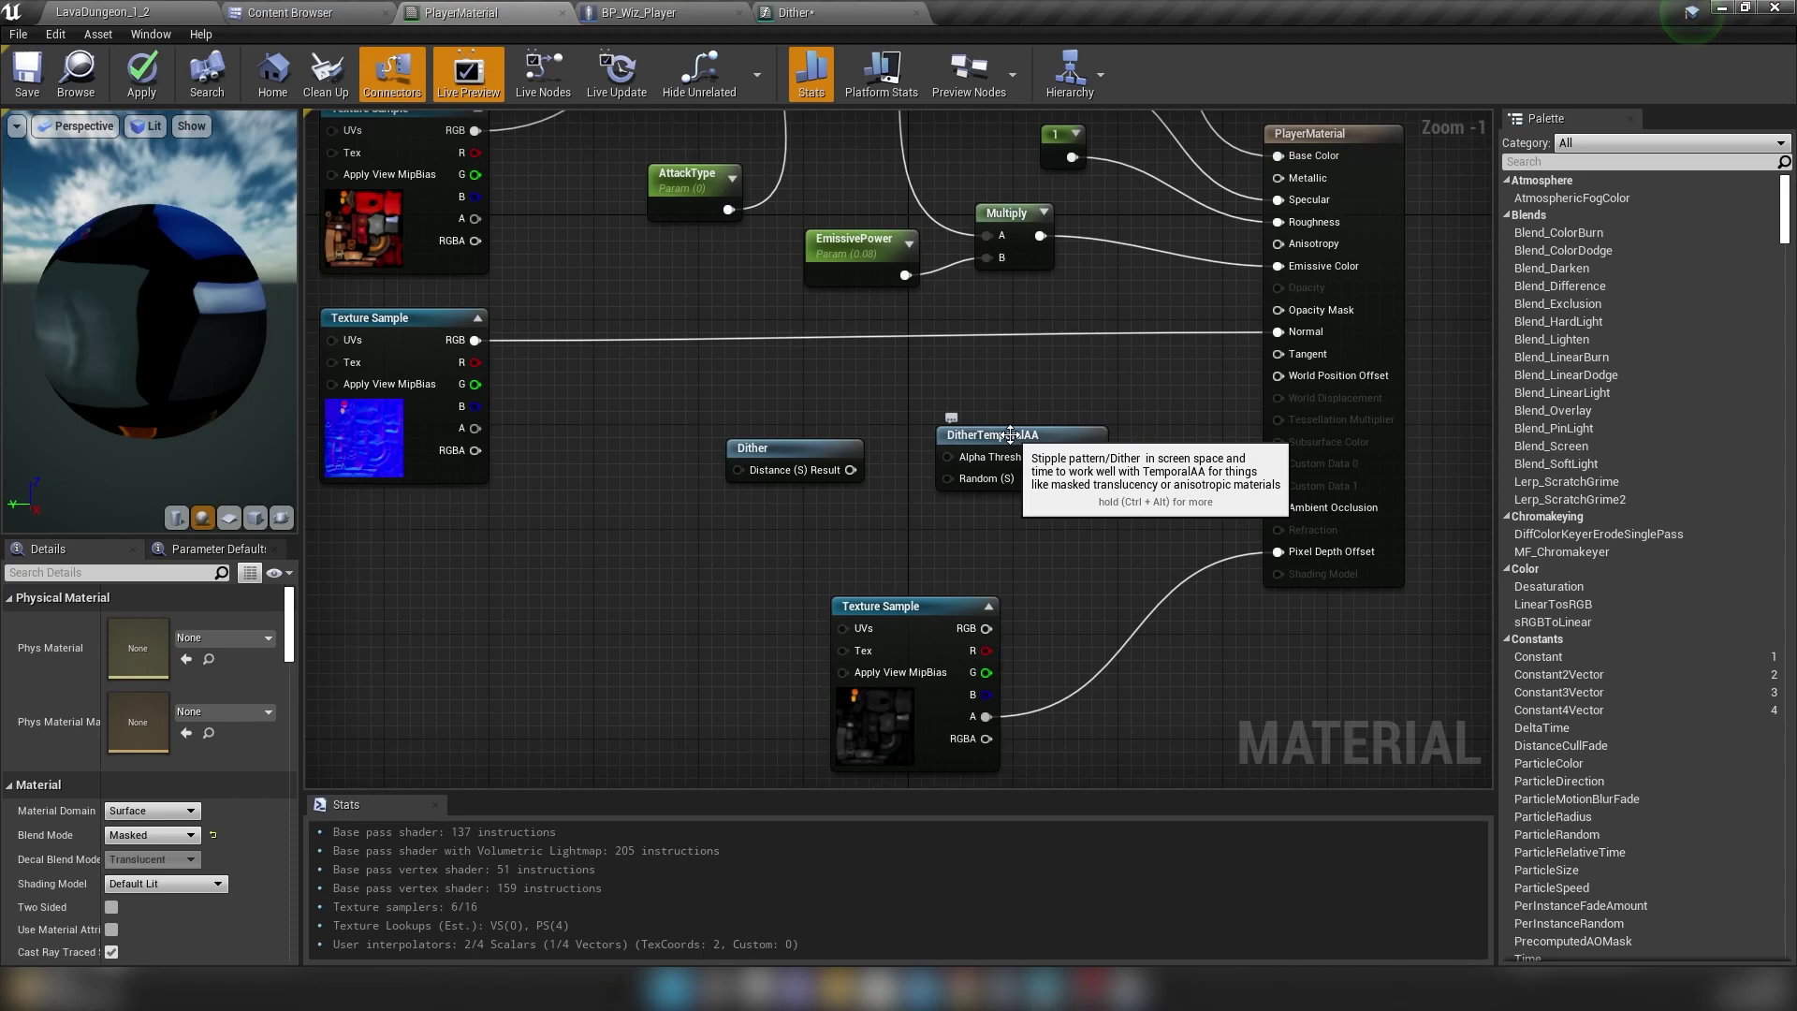
pyautogui.moveTo(851, 470); pyautogui.dragTo(942, 455)
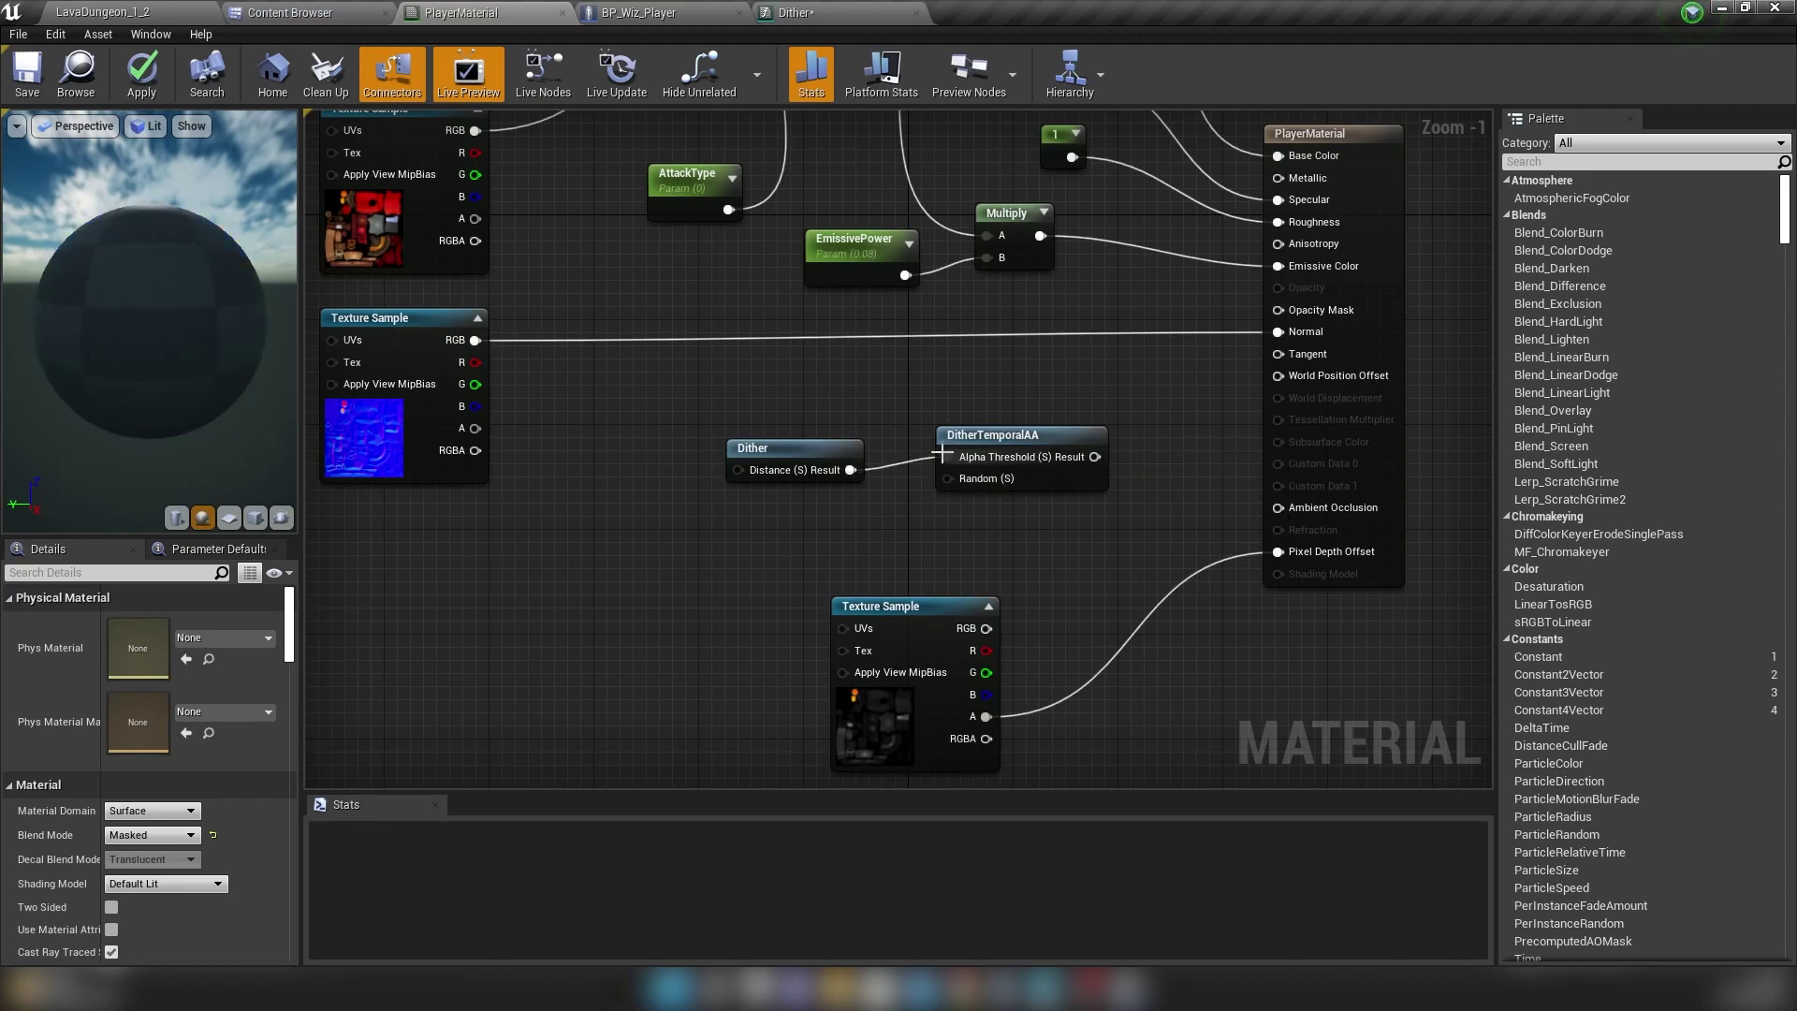
# - Connect DitherTemporalAA's Result to the material's Opacity Mask and check that the blend mode is Masked
pyautogui.moveTo(1094, 456); pyautogui.dragTo(1280, 311)
pyautogui.moveTo(1200, 404); pyautogui.dragTo(1127, 439, button='right')
pyautogui.click(1267, 176)
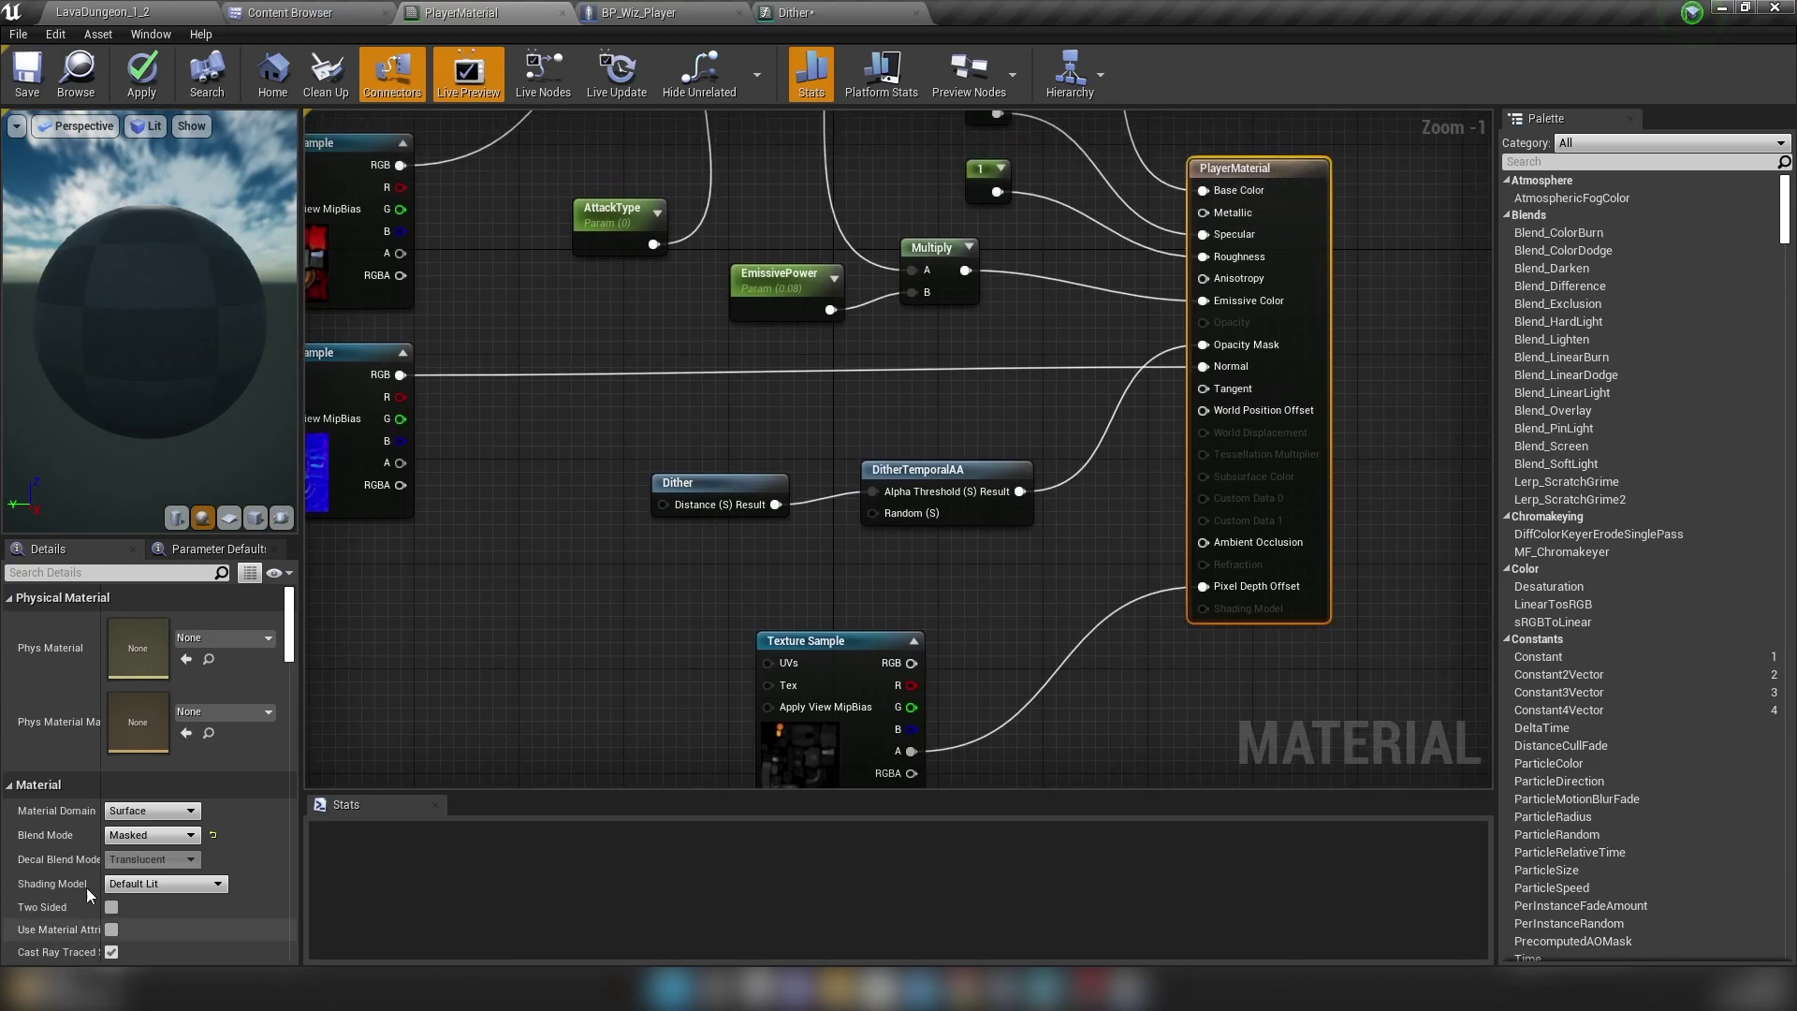
pyautogui.click(169, 836)
pyautogui.click(171, 842)
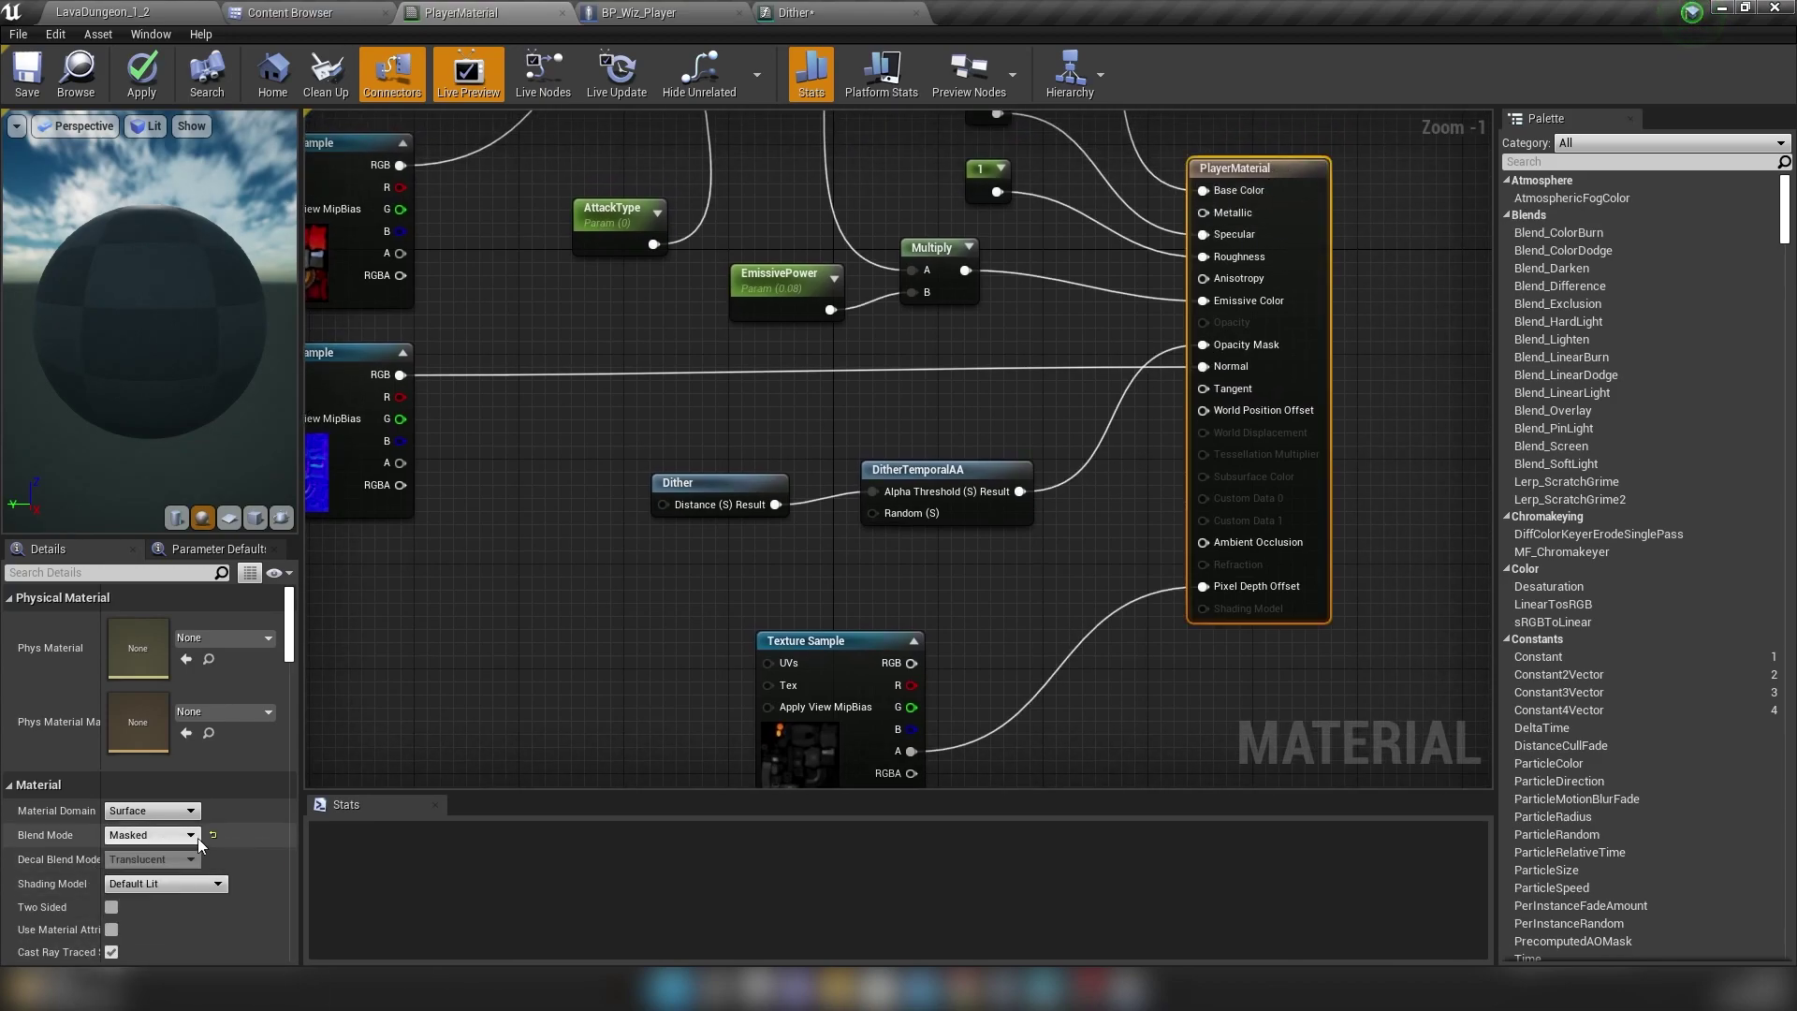
# - Line up the DitherTemporalAA node with the Dither node and apply the PlayerMaterial changes
pyautogui.moveTo(967, 568); pyautogui.dragTo(761, 471)
pyautogui.click(775, 409)
pyautogui.click(716, 481)
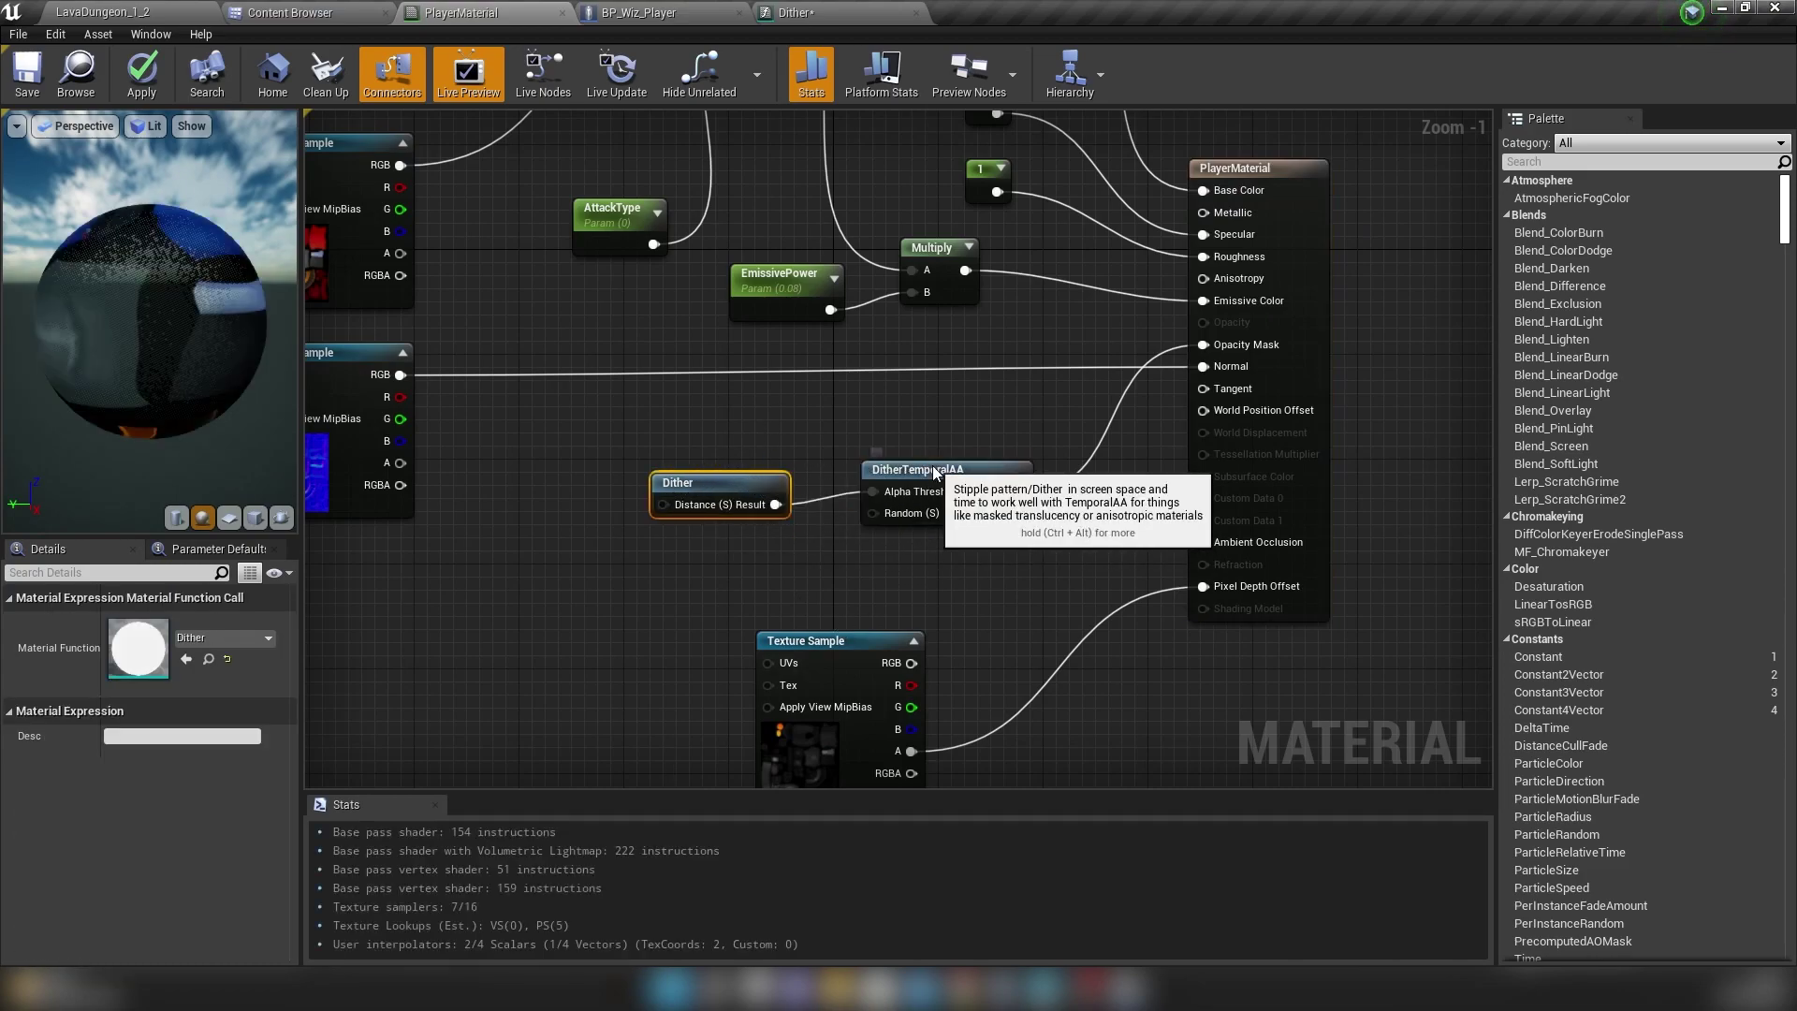
pyautogui.moveTo(934, 473); pyautogui.dragTo(907, 486)
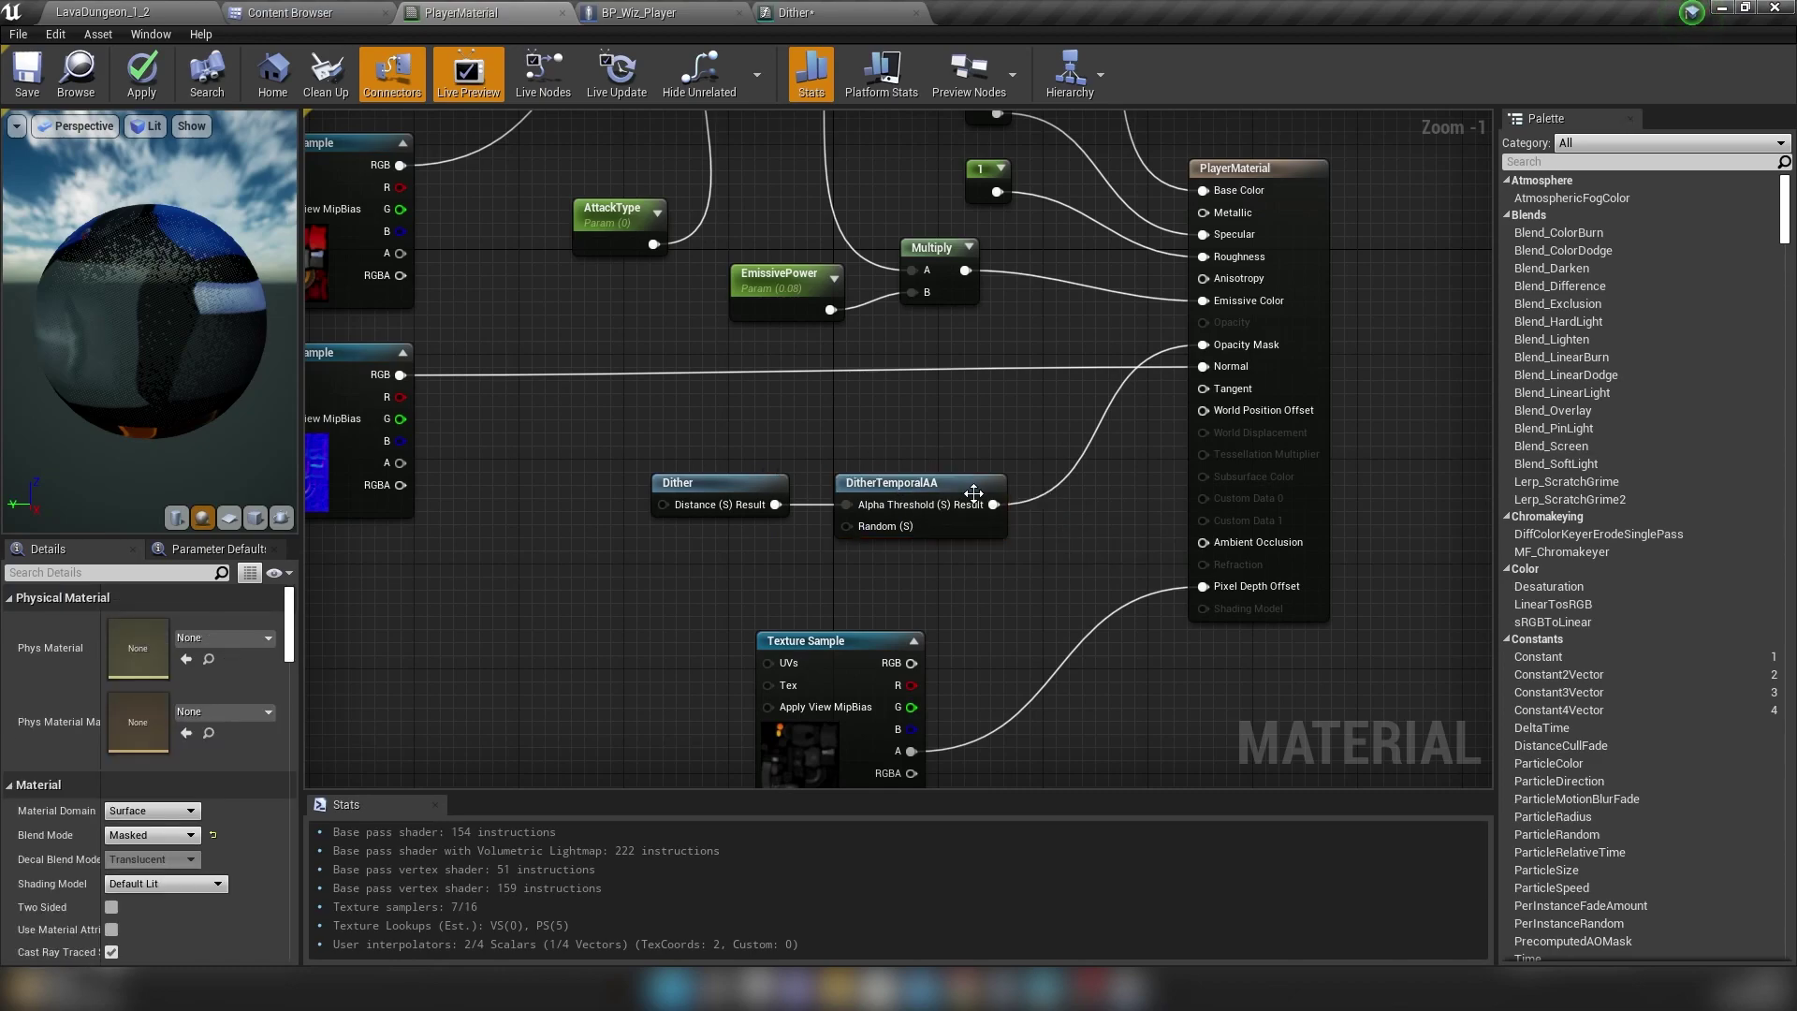
pyautogui.click(140, 84)
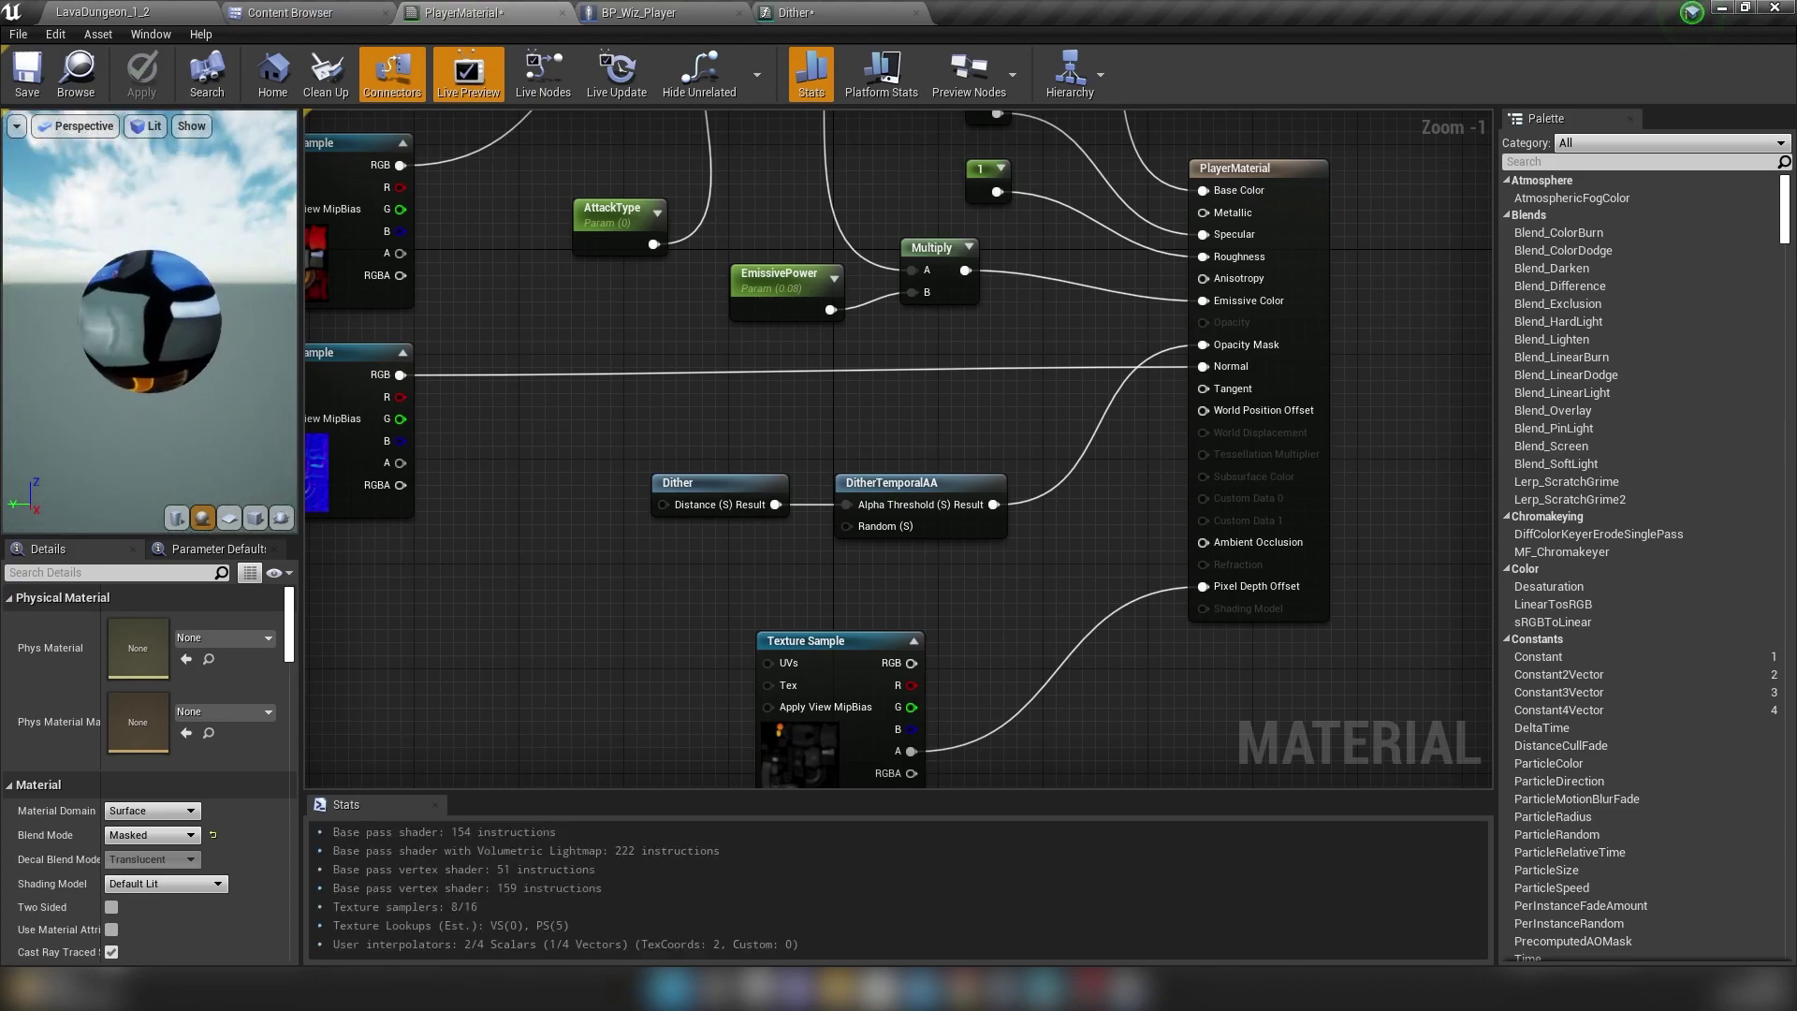
# - Examine how the preview sphere dithers at near and far camera distances
pyautogui.scroll(5, 150, 321)
pyautogui.scroll(5, 149, 321)
pyautogui.scroll(-6, 149, 321)
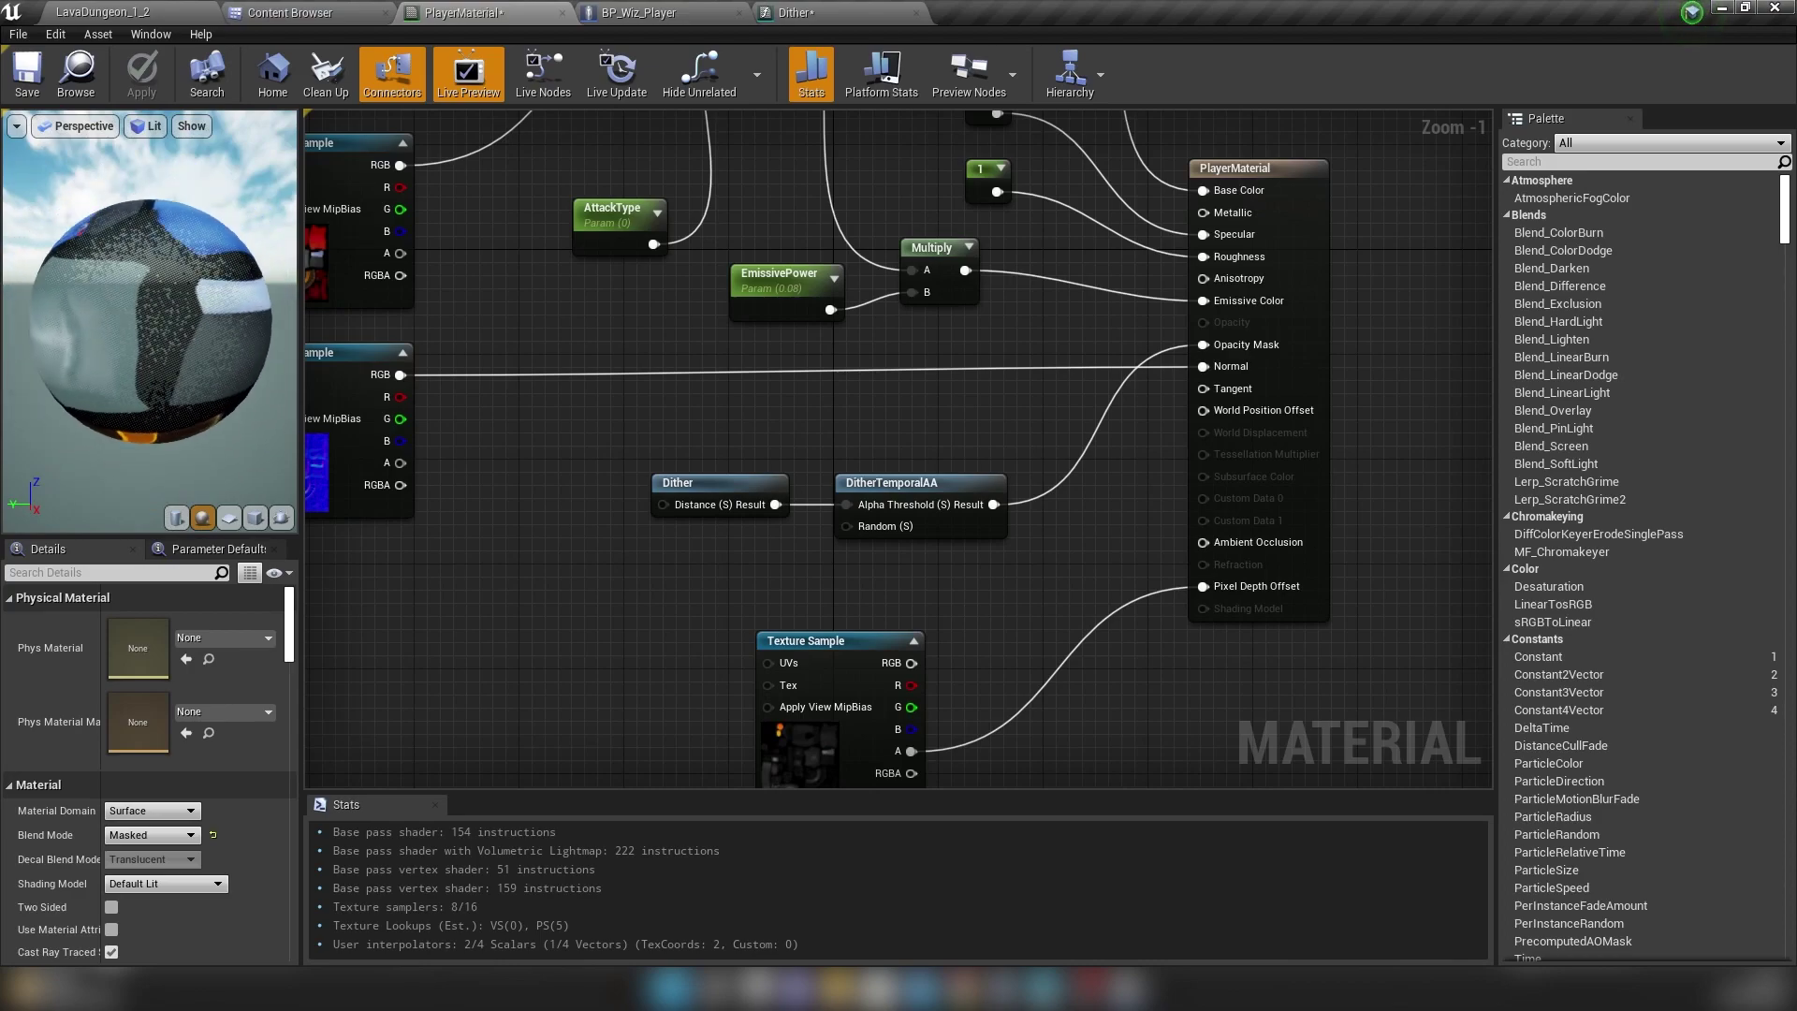
pyautogui.scroll(5, 149, 321)
pyautogui.scroll(-5, 150, 321)
pyautogui.scroll(4, 150, 320)
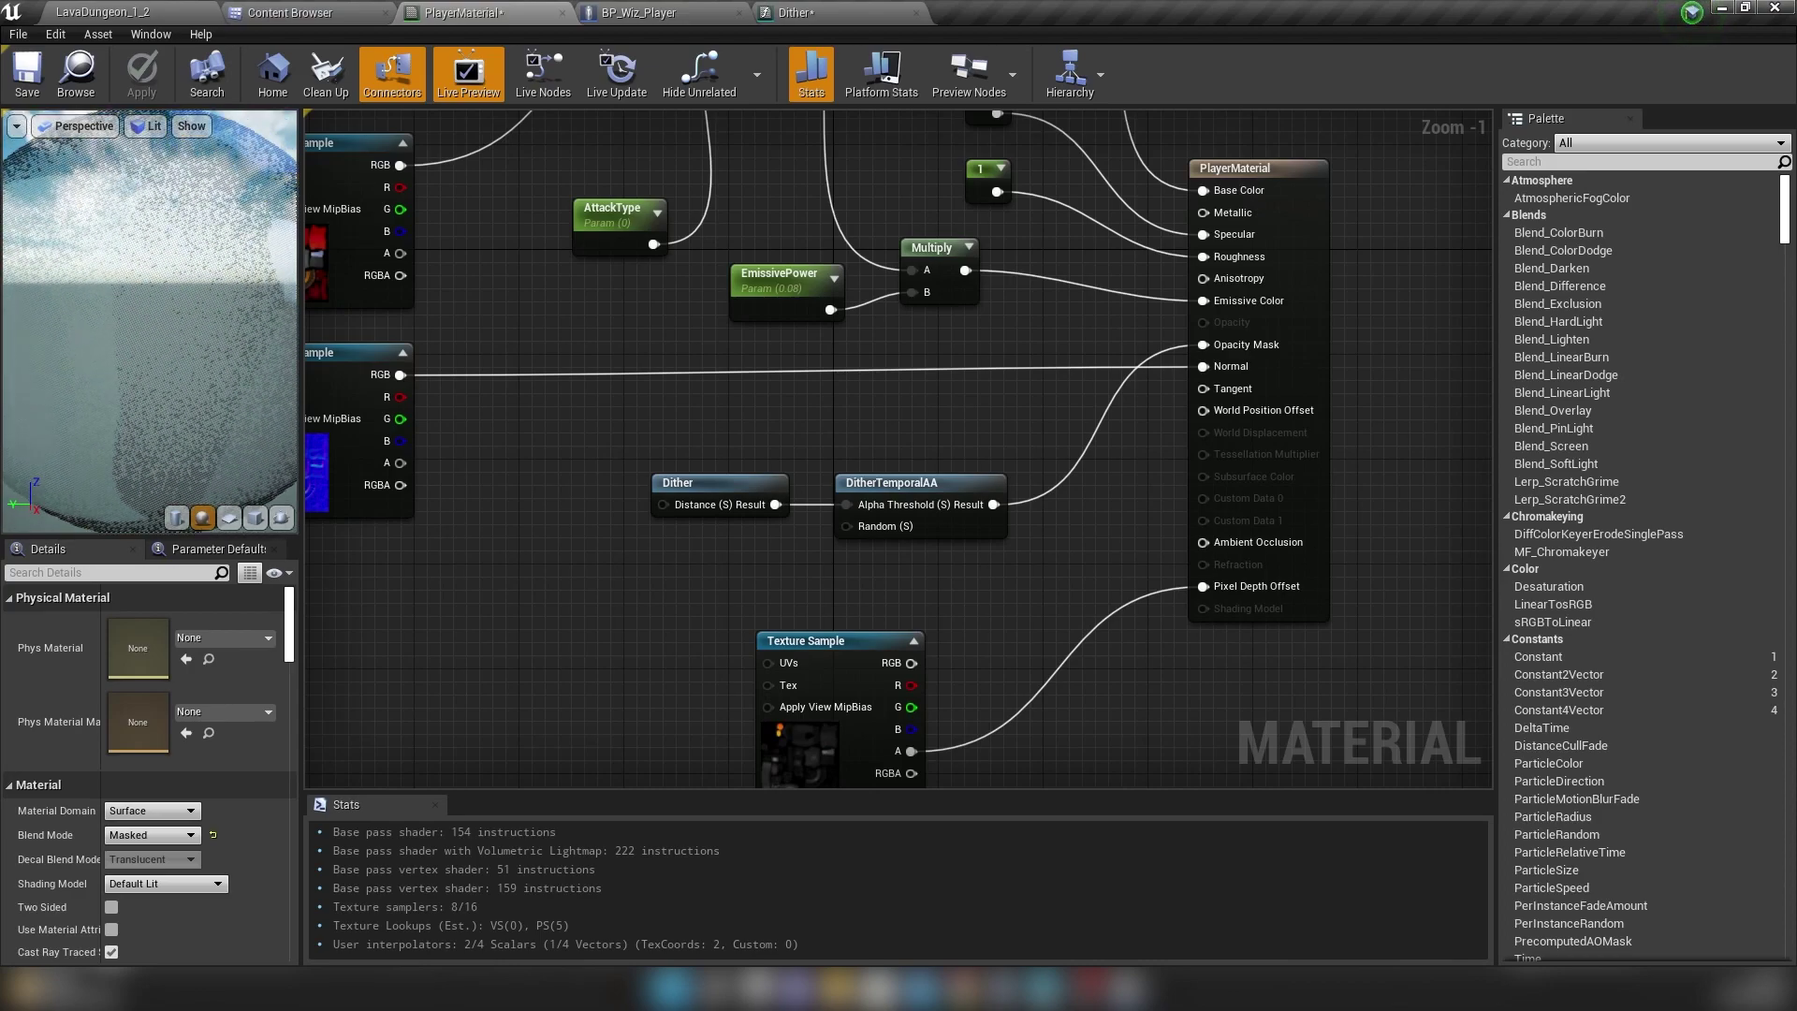
pyautogui.scroll(-5, 150, 321)
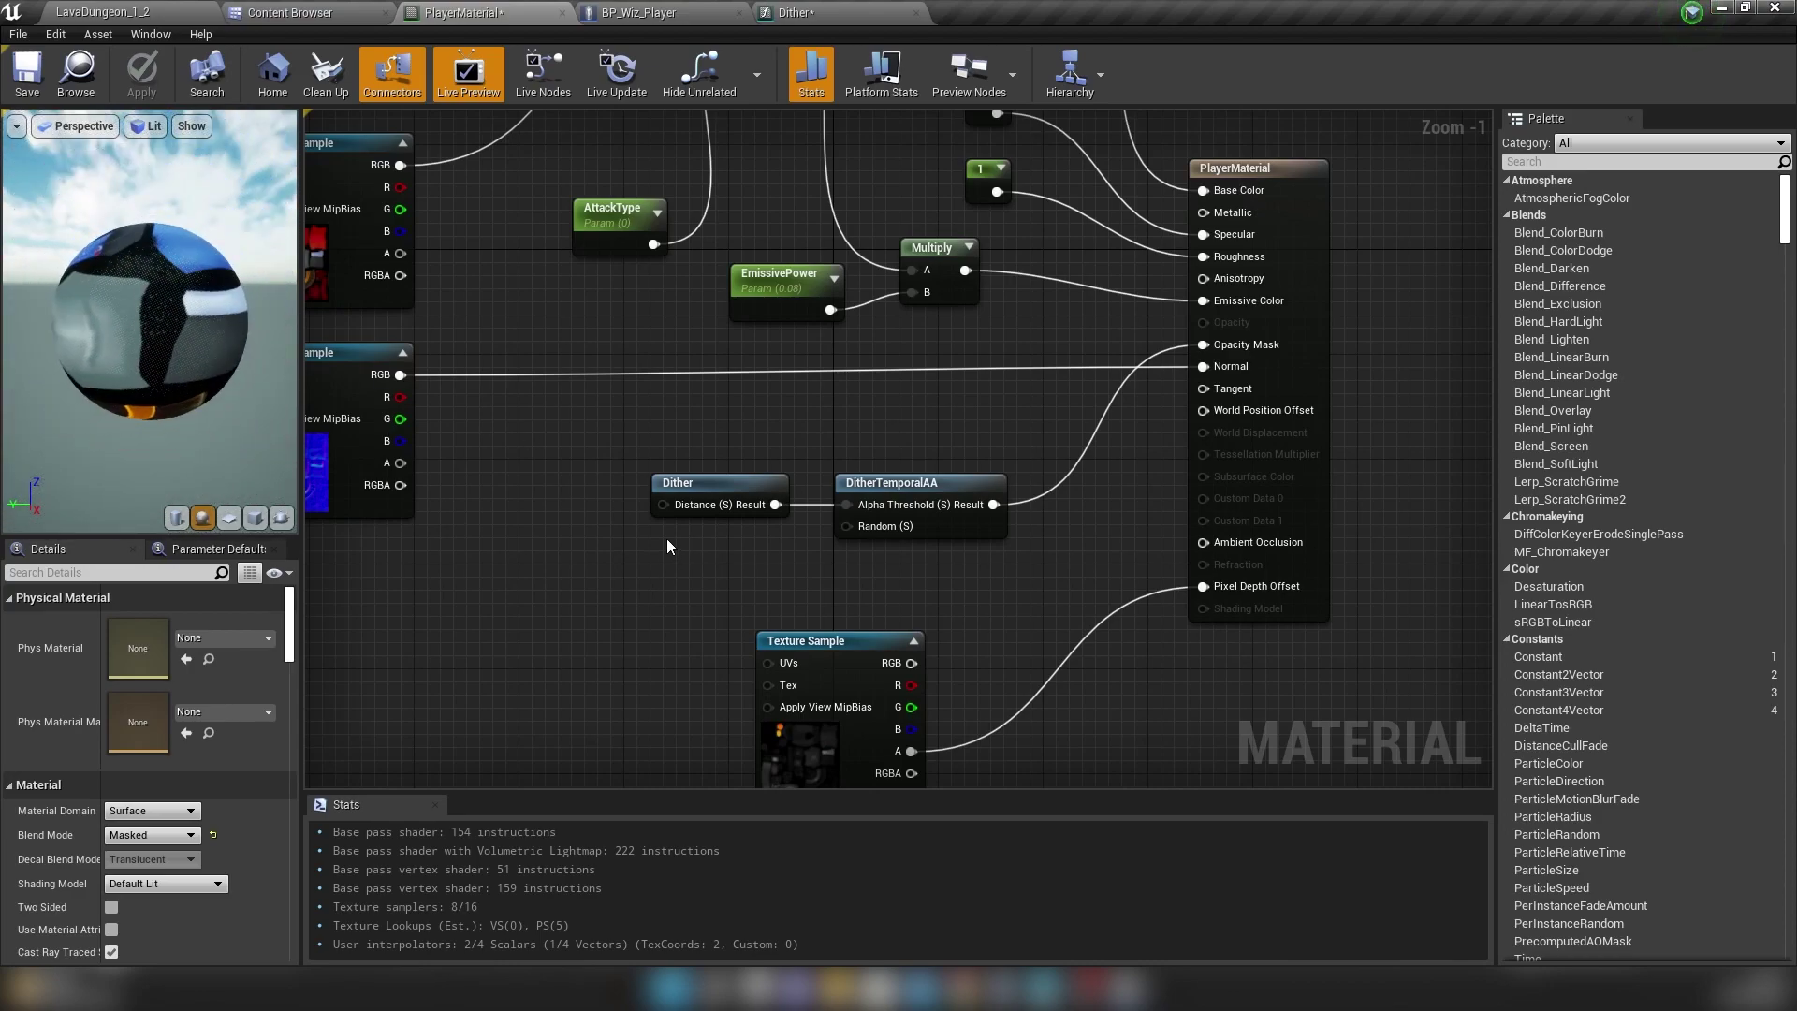
# - Add a constant of 500, connect it to Dither's Distance input, and examine the dithering on the preview sphere
pyautogui.moveTo(663, 504); pyautogui.dragTo(609, 541)
pyautogui.press('Escape')
pyautogui.click(593, 526)
pyautogui.click(118, 621)
pyautogui.write('500')
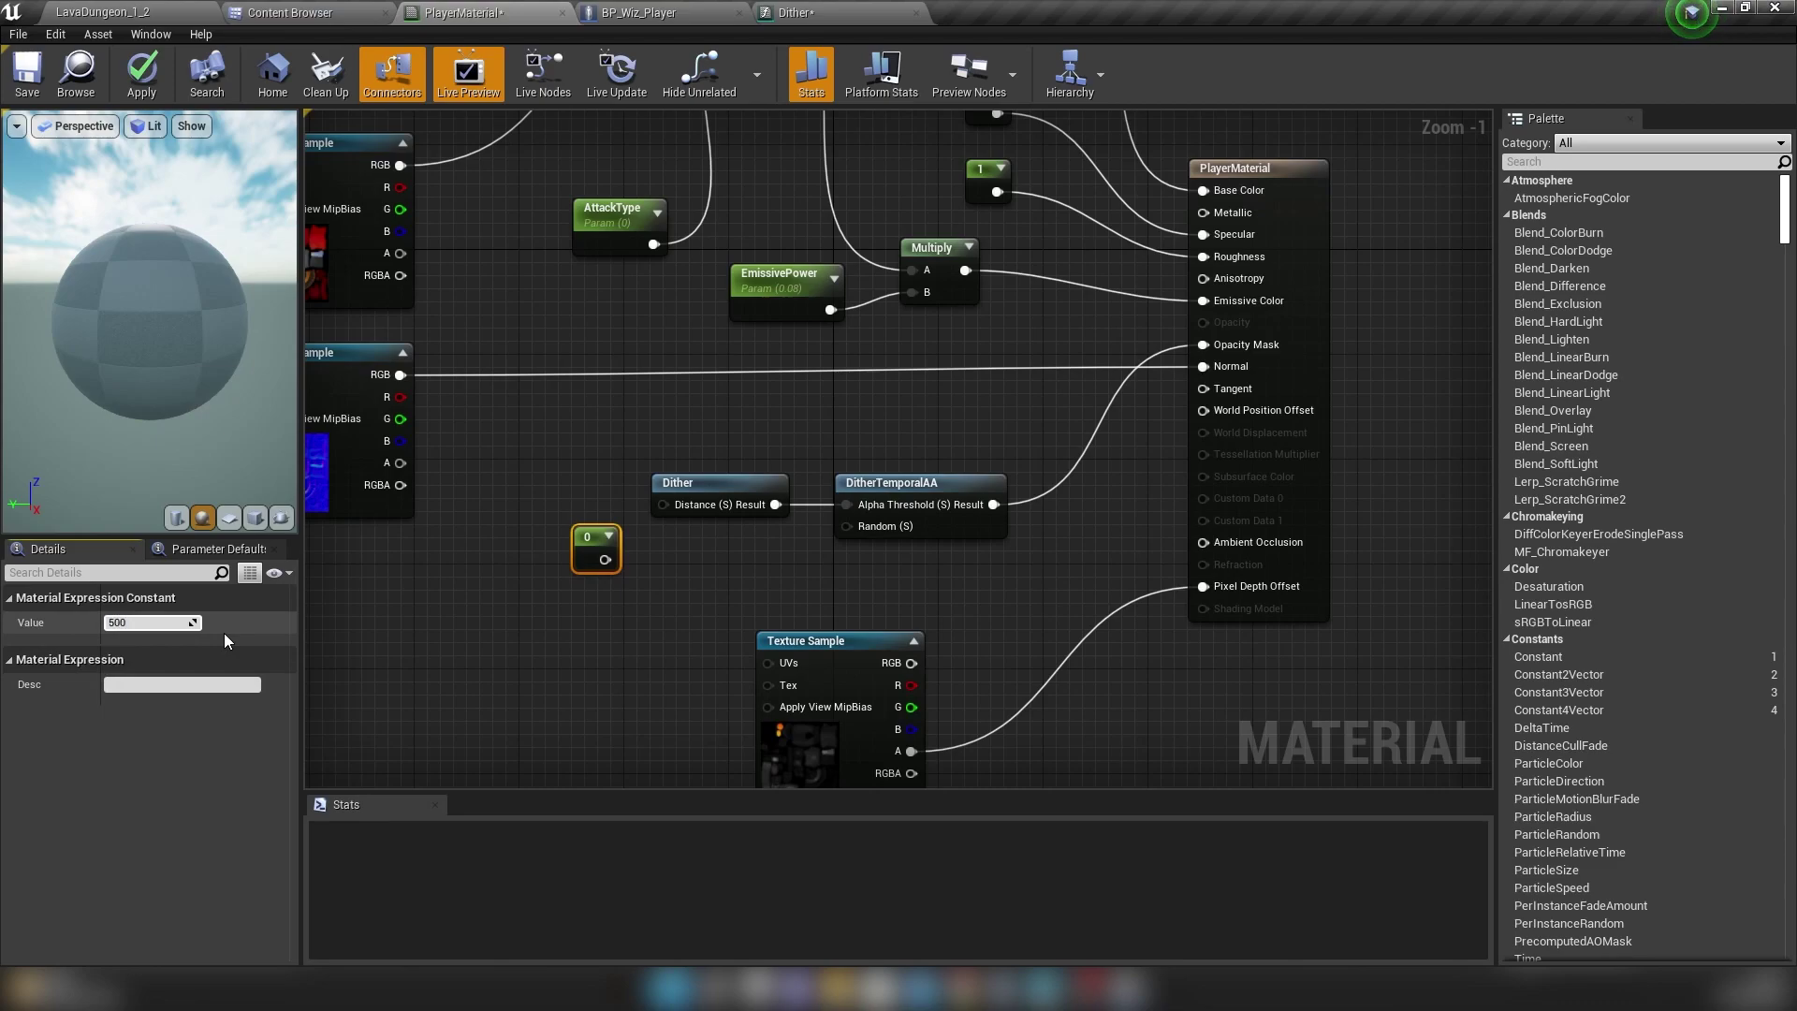
pyautogui.press('Return')
pyautogui.moveTo(618, 559); pyautogui.dragTo(663, 504)
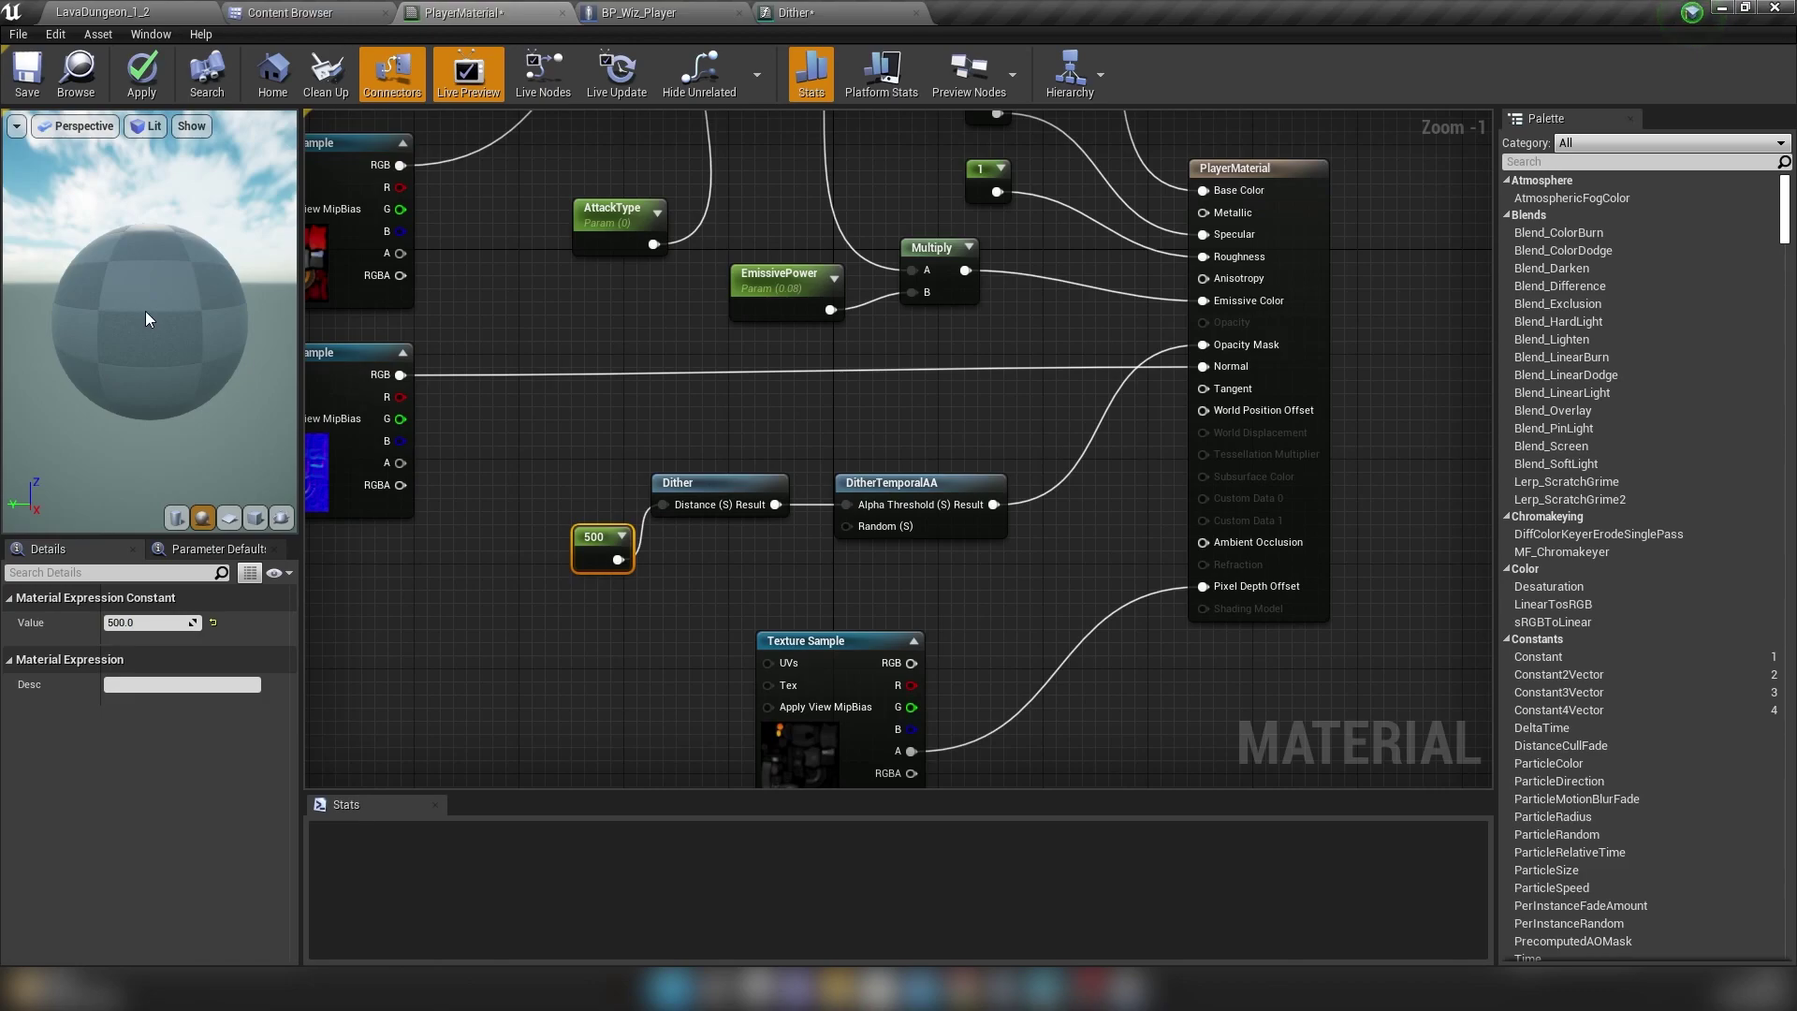
pyautogui.moveTo(129, 337); pyautogui.dragTo(129, 383, button='right')
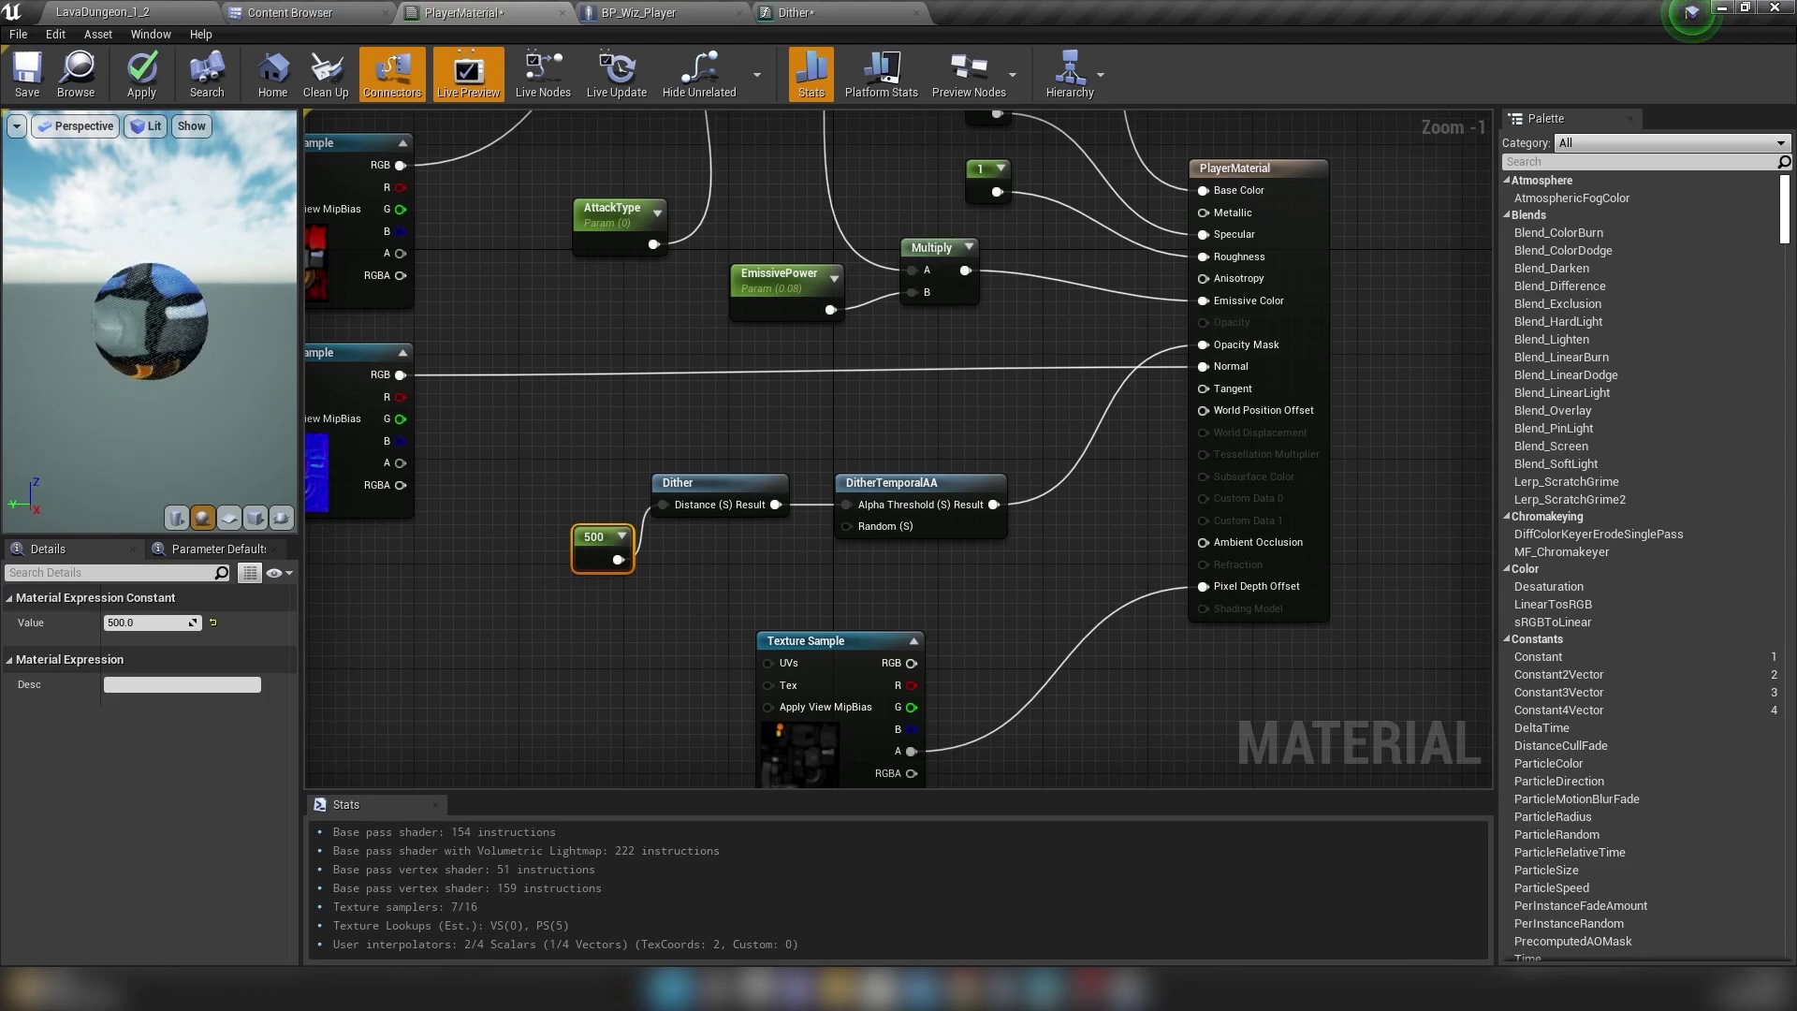
# - Delete the 500 constant feeding the Dither node
pyautogui.click(614, 452)
pyautogui.click(610, 541)
pyautogui.press('Delete')
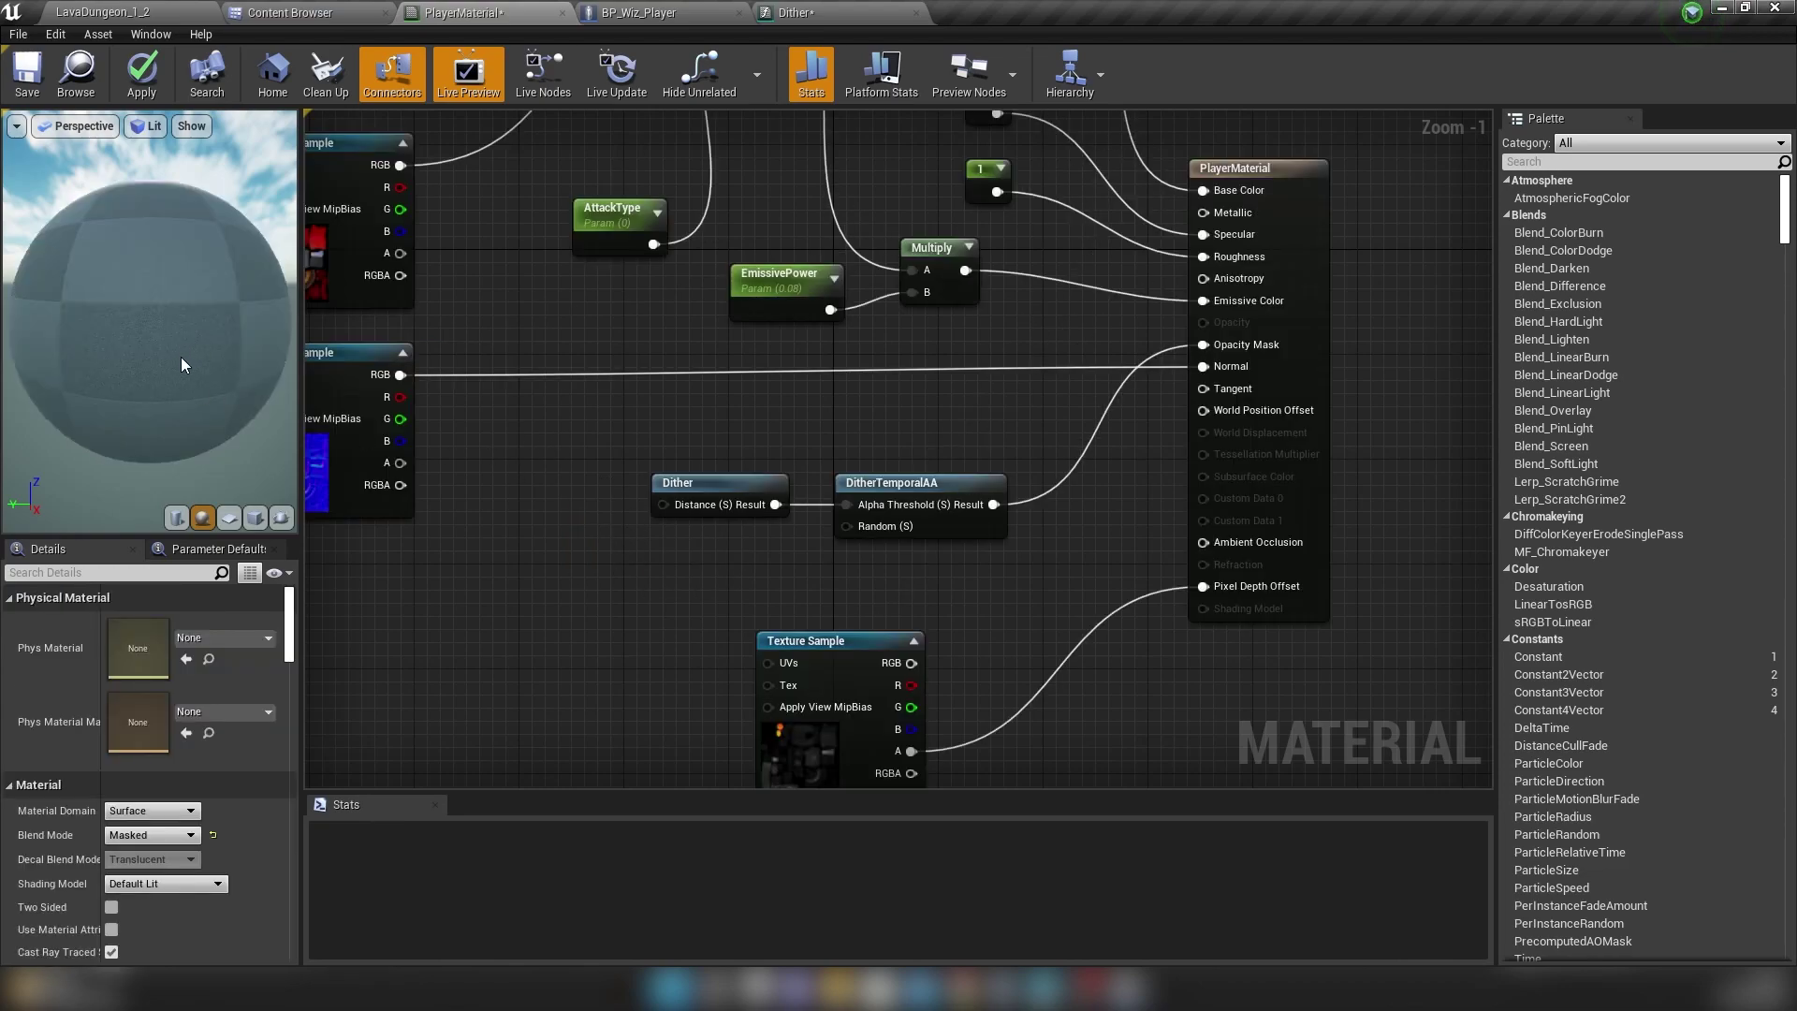
# - Apply the PlayerMaterial changes and switch to the LavaDungeon_1_2 level
pyautogui.moveTo(185, 351)
pyautogui.mouseDown(button='right')
pyautogui.moveTo(185, 402)
pyautogui.moveTo(185, 332)
pyautogui.moveTo(185, 348)
pyautogui.mouseUp(button='right')
pyautogui.click(141, 73)
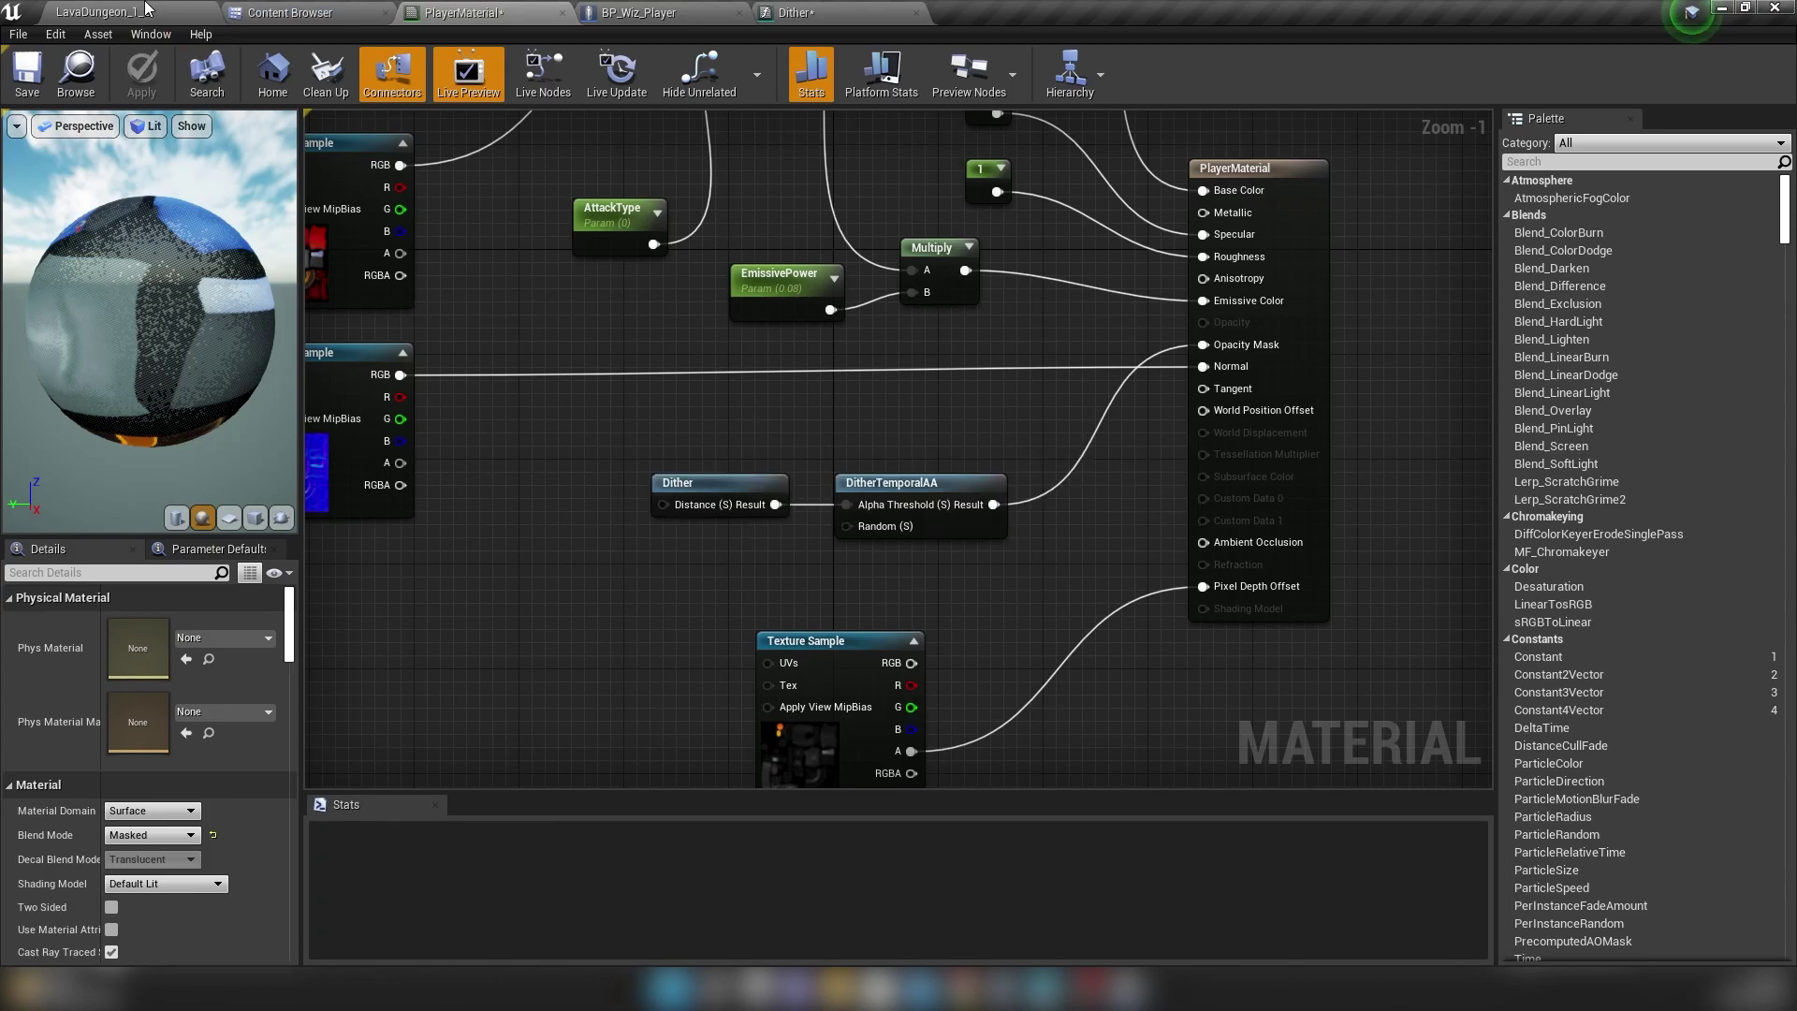
pyautogui.click(146, 11)
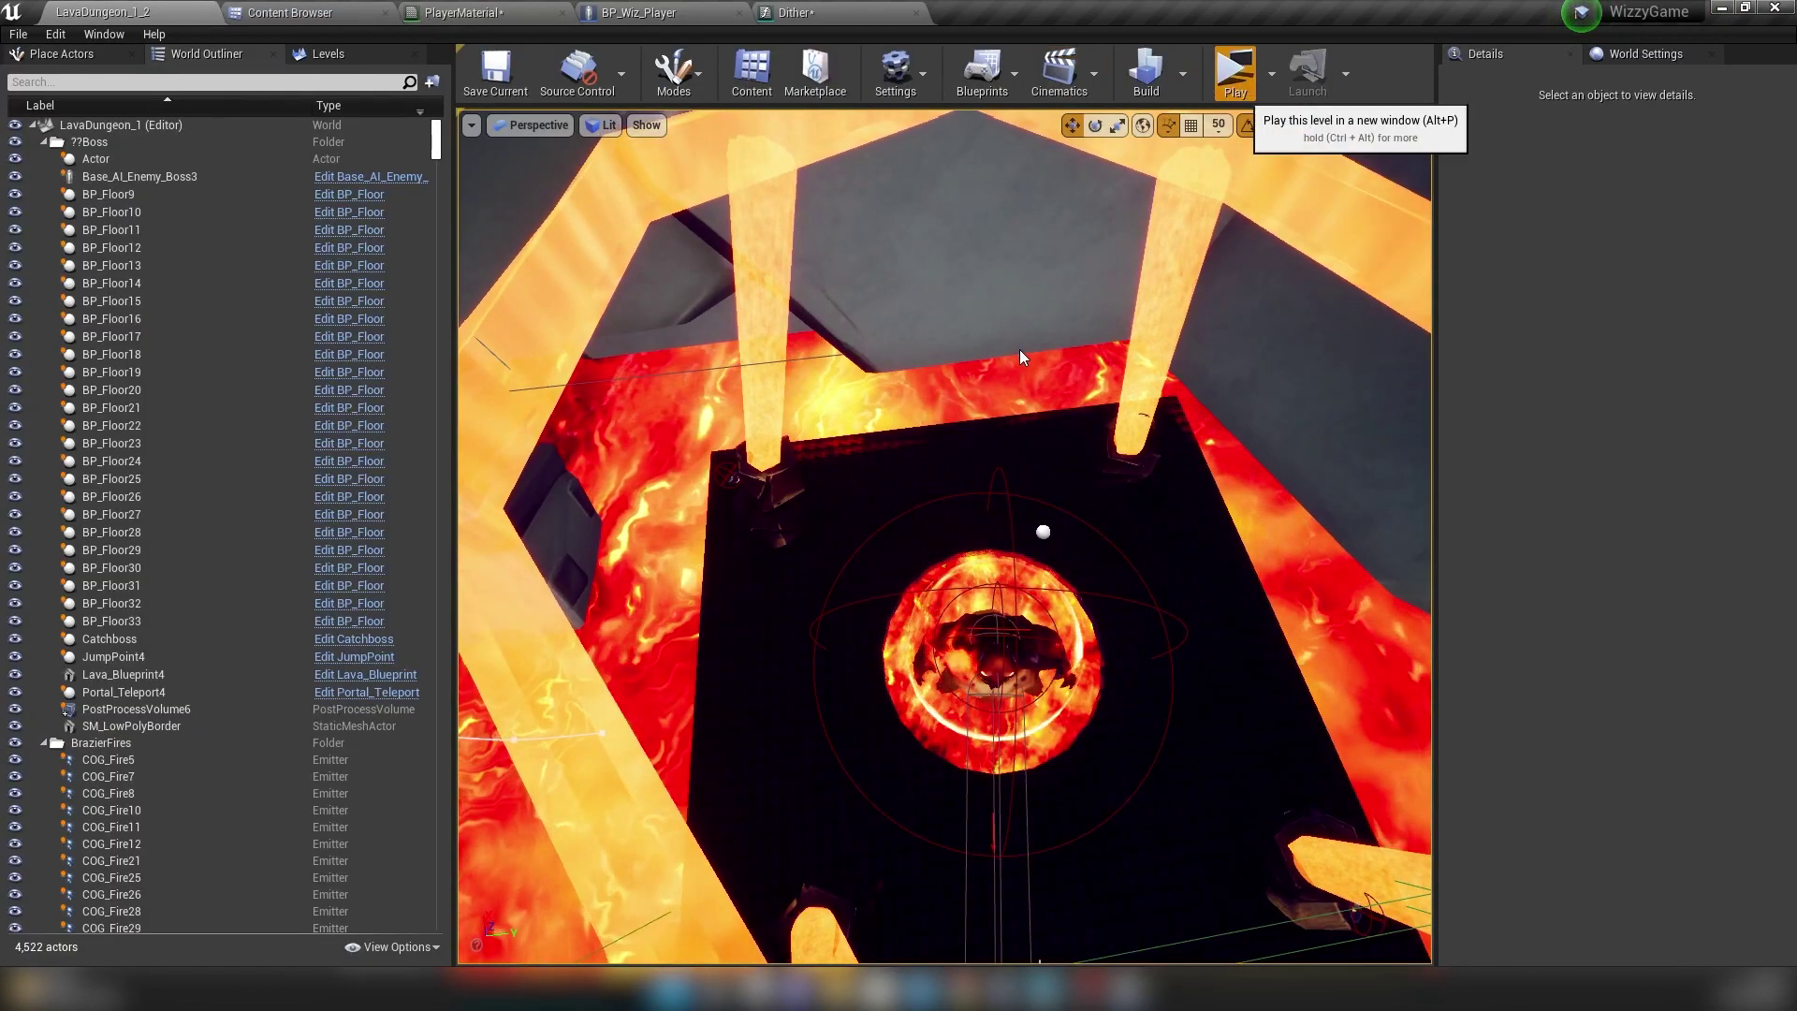